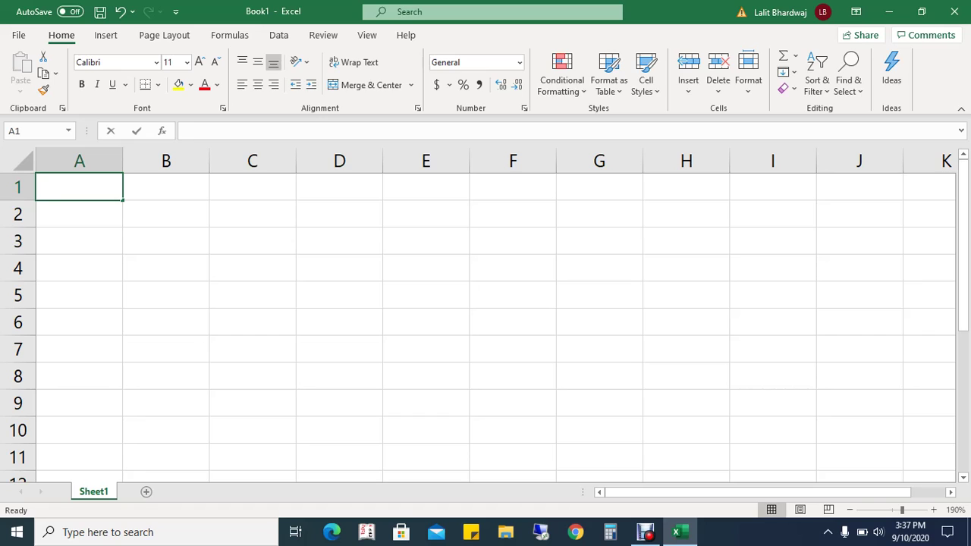
- Enter the labels sum, product and max in cells A1 to A3
key("BackSpace")
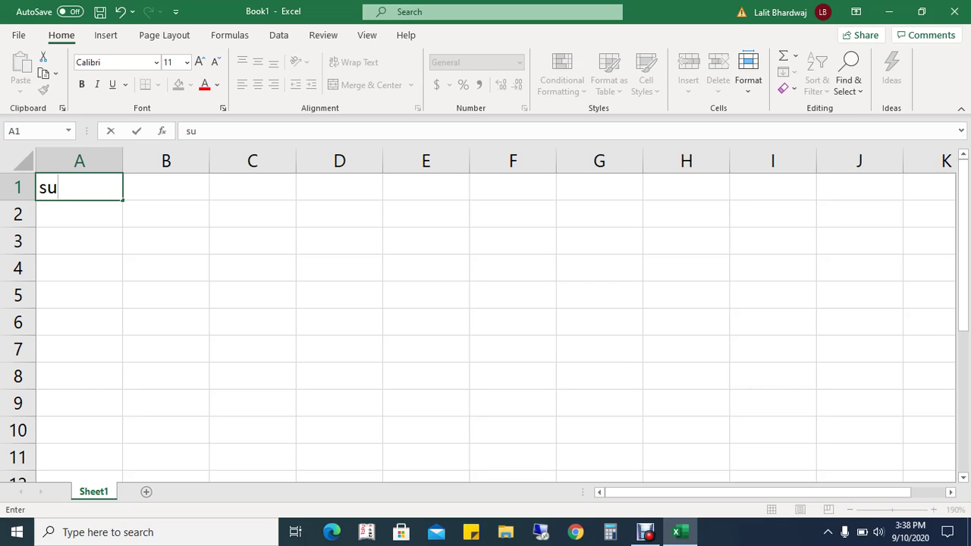
type("m")
key("Return")
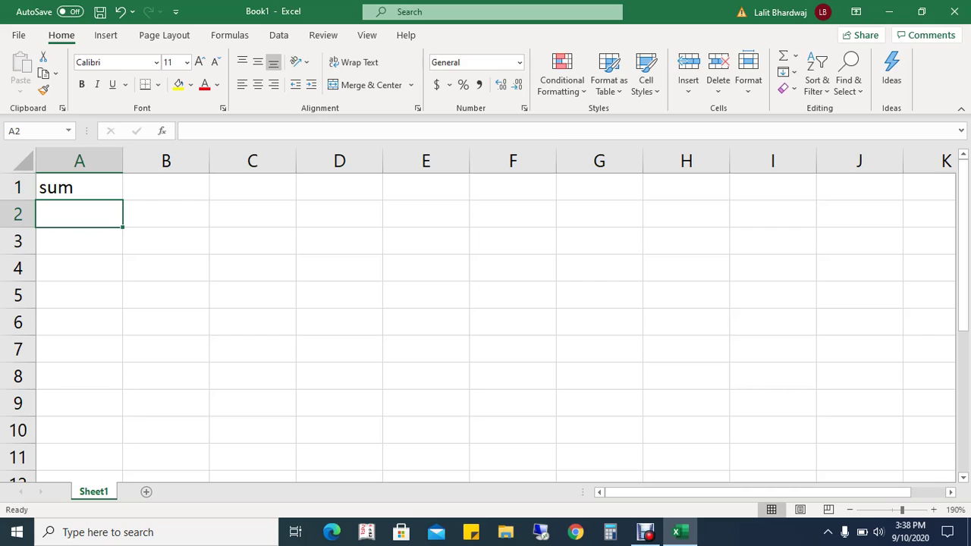
type("product")
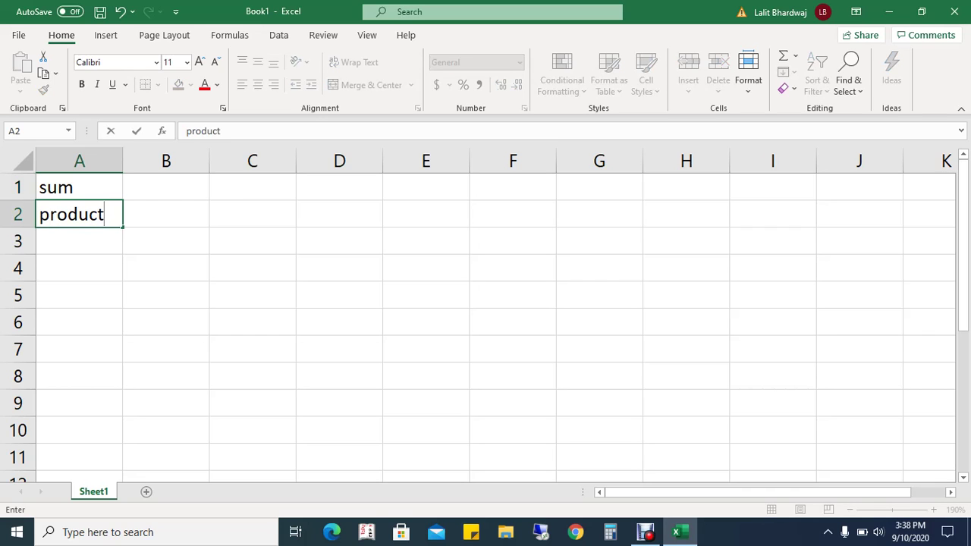
key("Return")
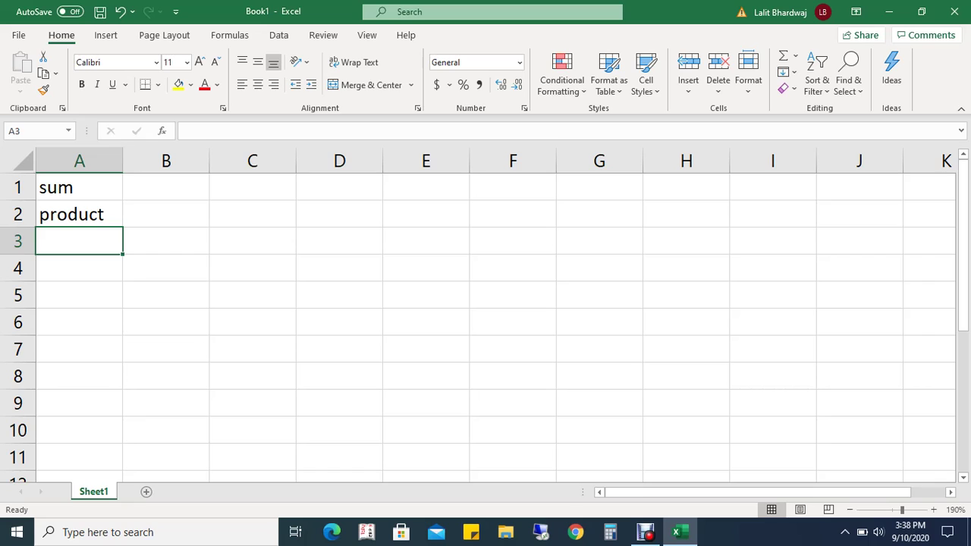
left_click(252, 268)
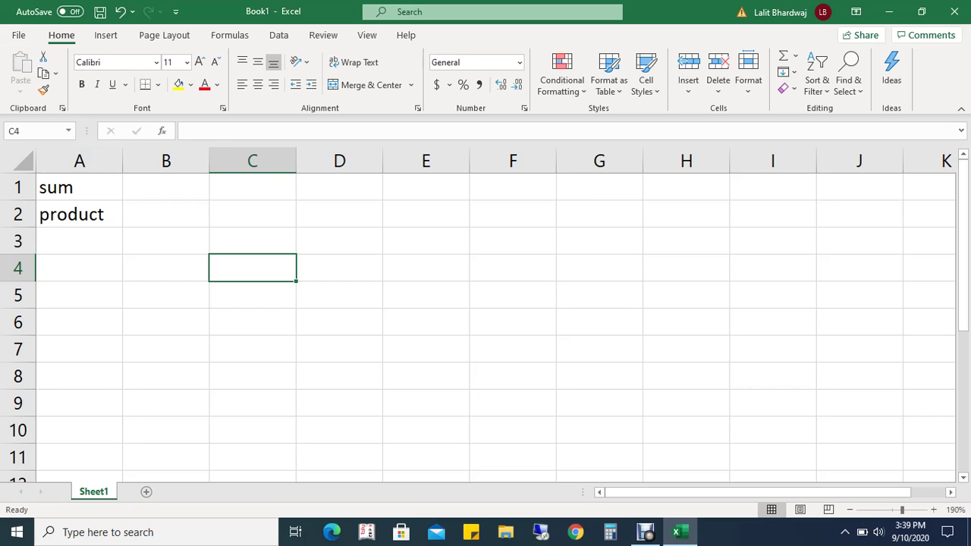
left_click(79, 241)
type("max")
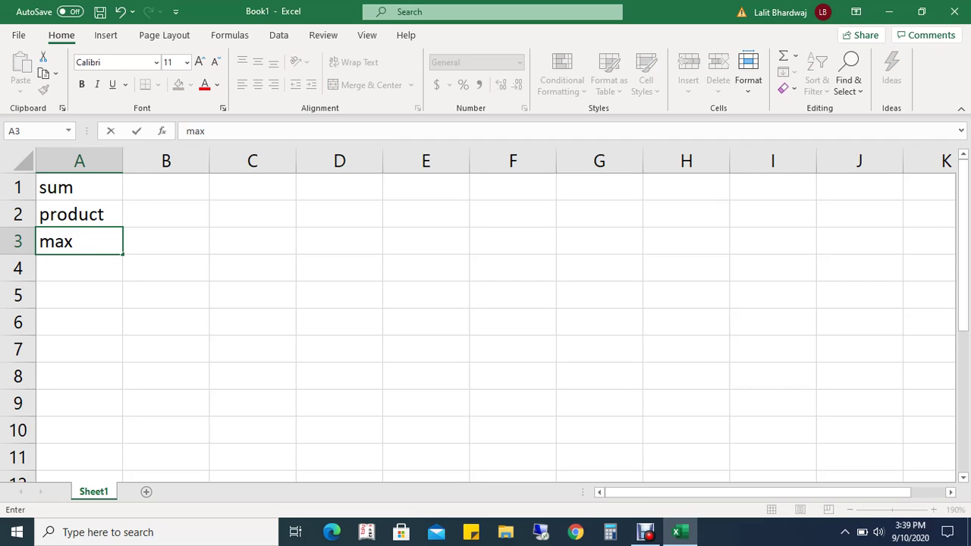
key("Return")
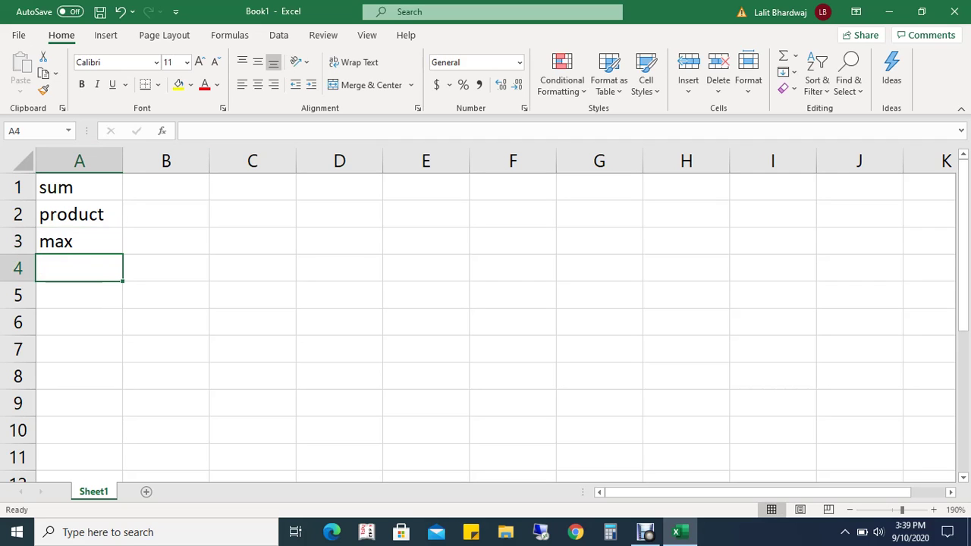
- Enter the numbers 76, 84, 87, 84, 98 and 34 down cells C4 to C9
key("Right")
key("Right")
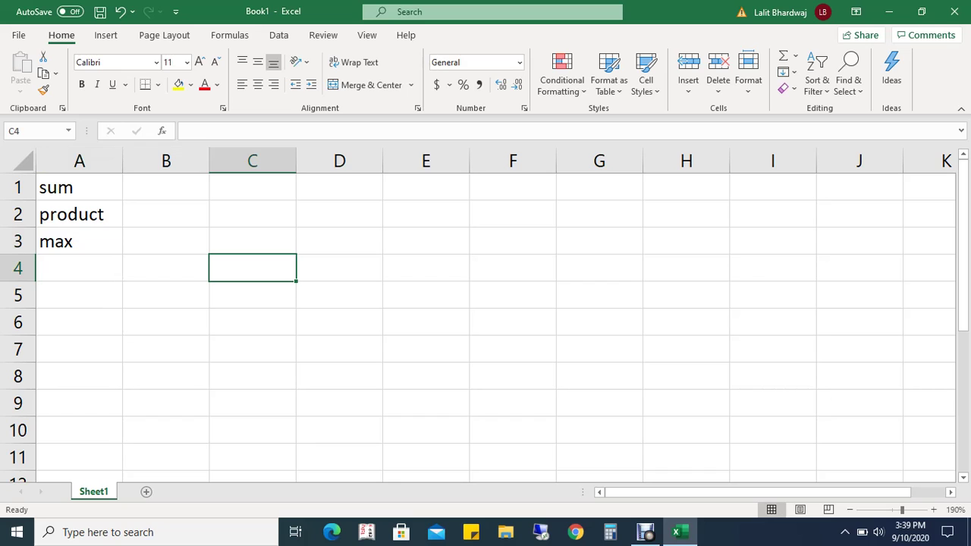
type("76")
key("Return")
type("84")
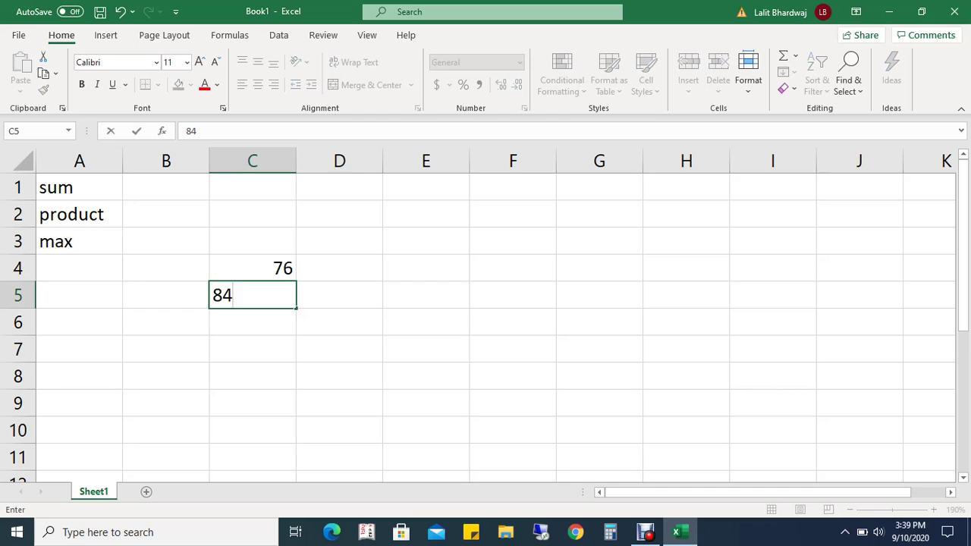
key("Return")
type("87")
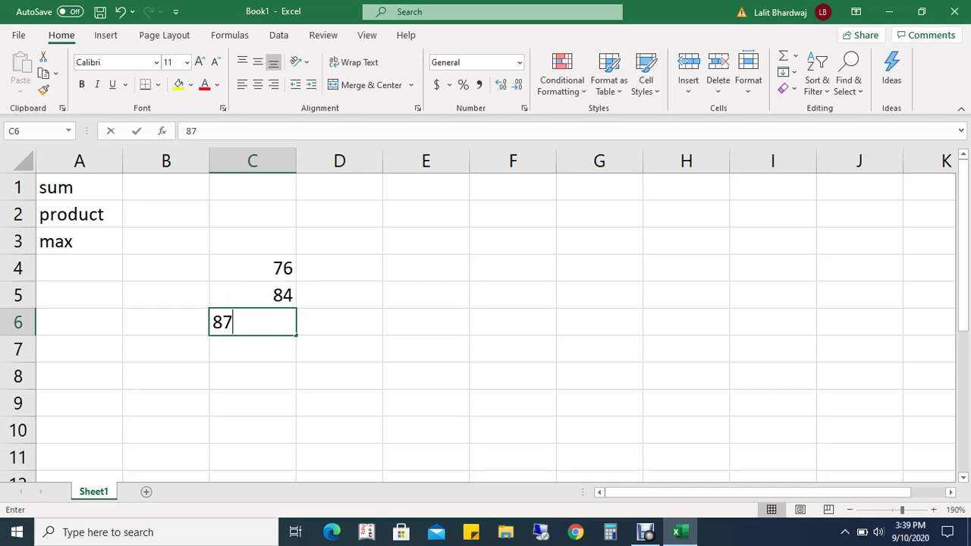
key("Return")
type("84")
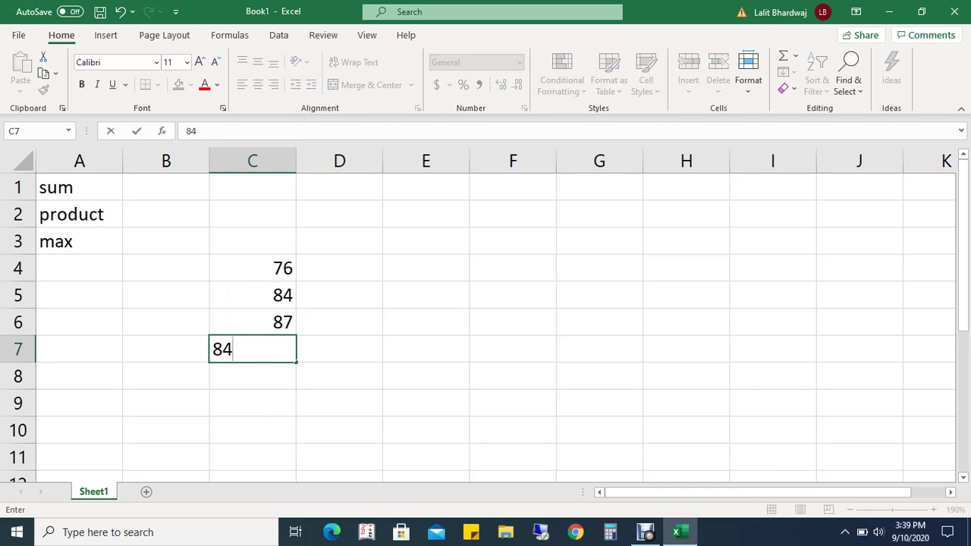
key("Return")
type("98")
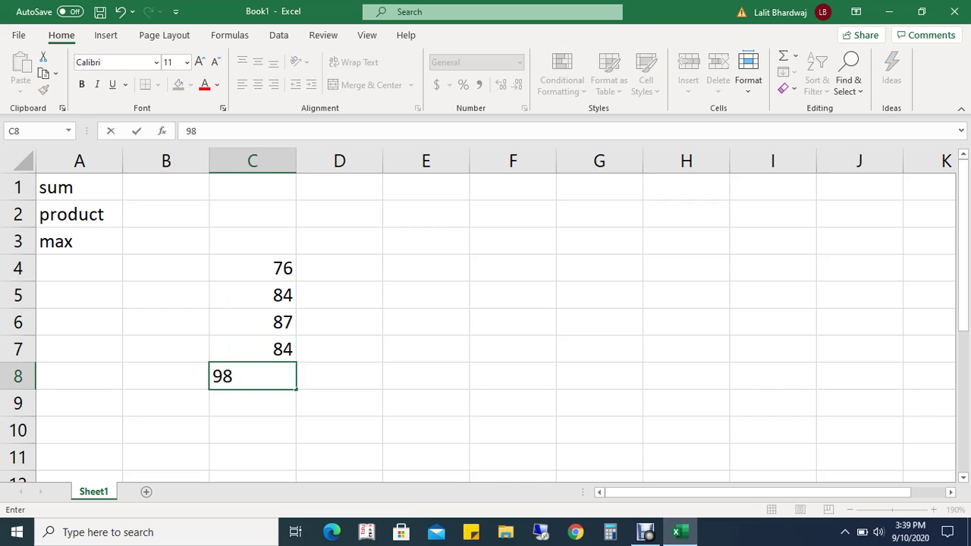
key("Return")
type("34")
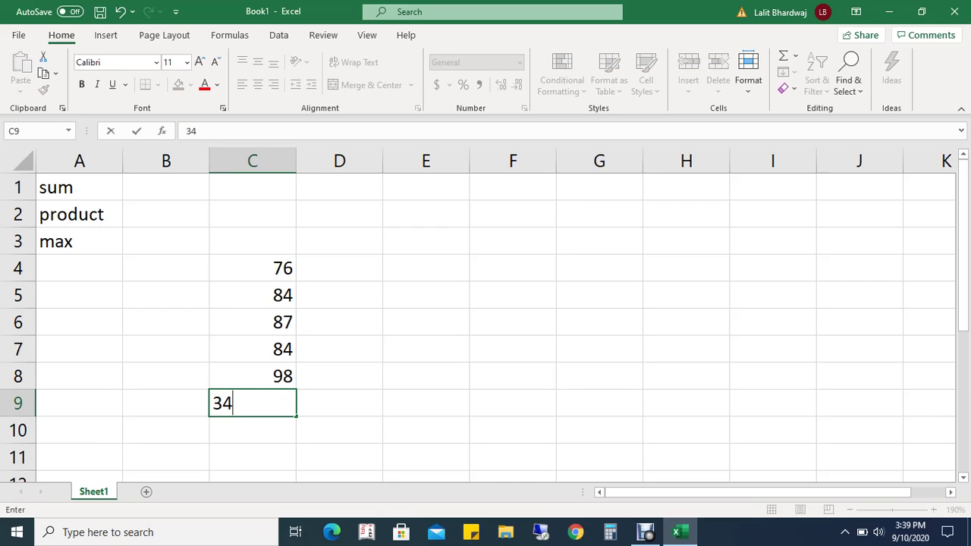
key("Return")
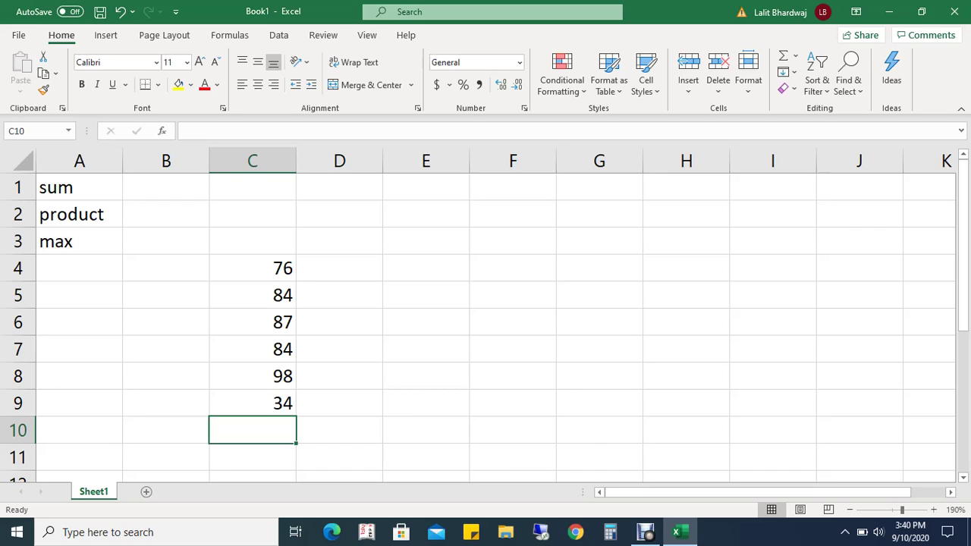
- Find the largest number of the list with the formula =MAX(C4:C9) in cell C10
type("=")
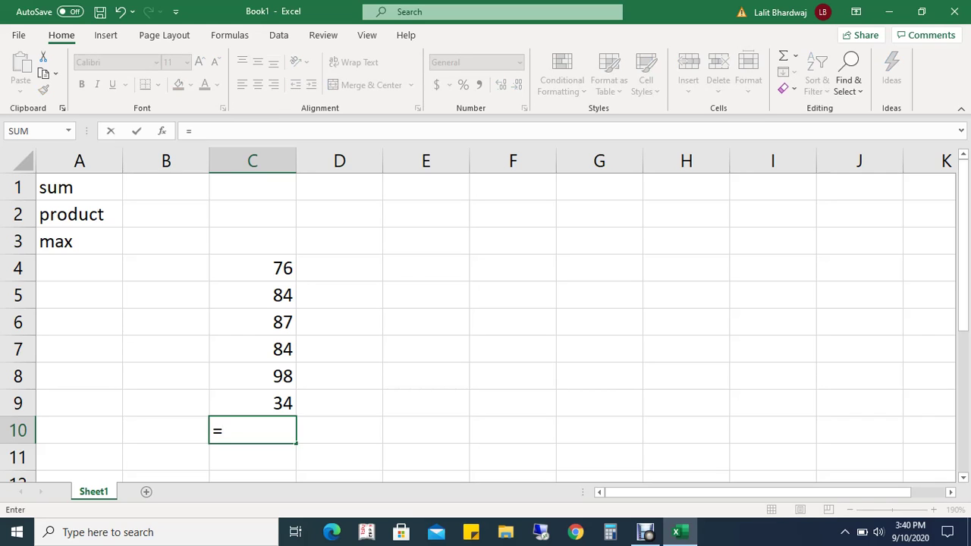
type("max")
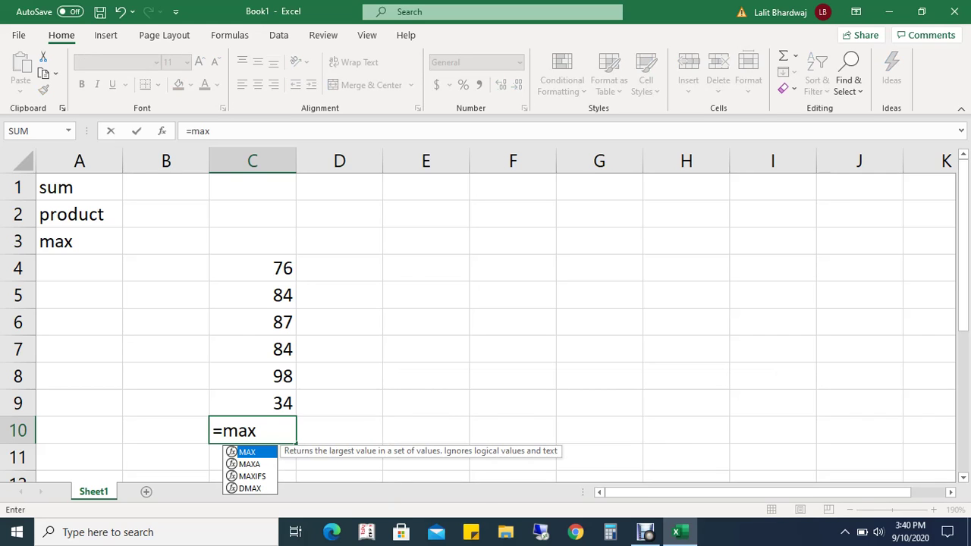
type("(")
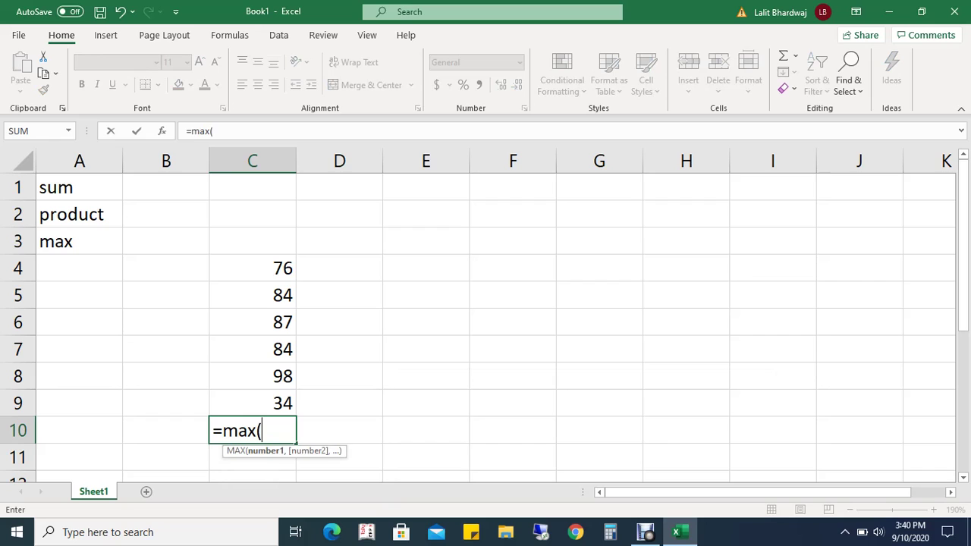
key("Up")
key("Up")
key("Up")
key("Up")
key("Up")
key("Up")
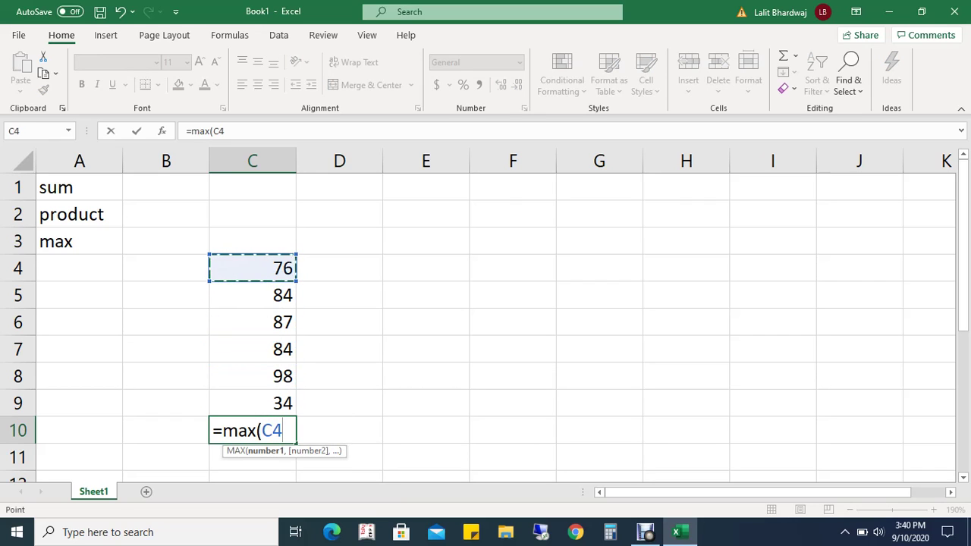
key("shift+Down")
key("shift+Down")
key("shift+Down")
key("shift+Down")
key("shift+Down")
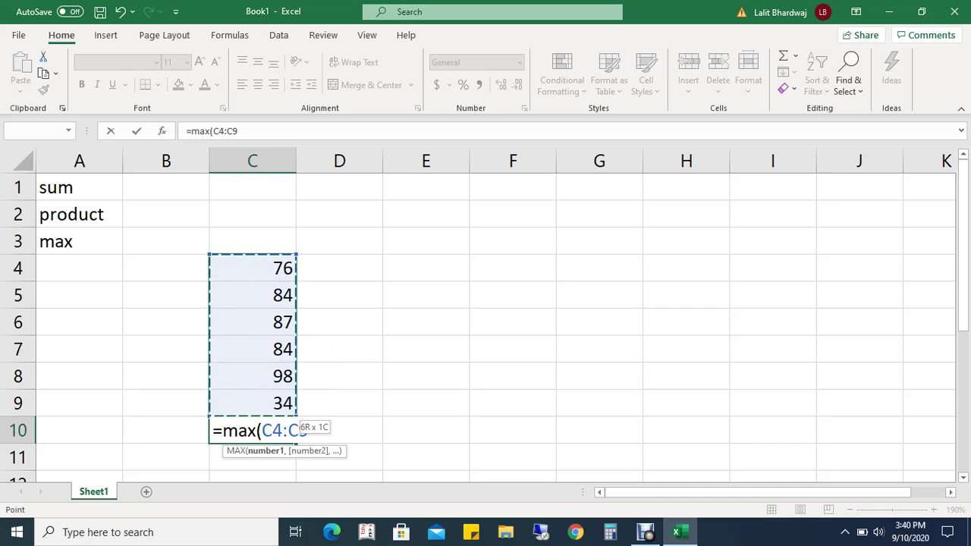
key("Return")
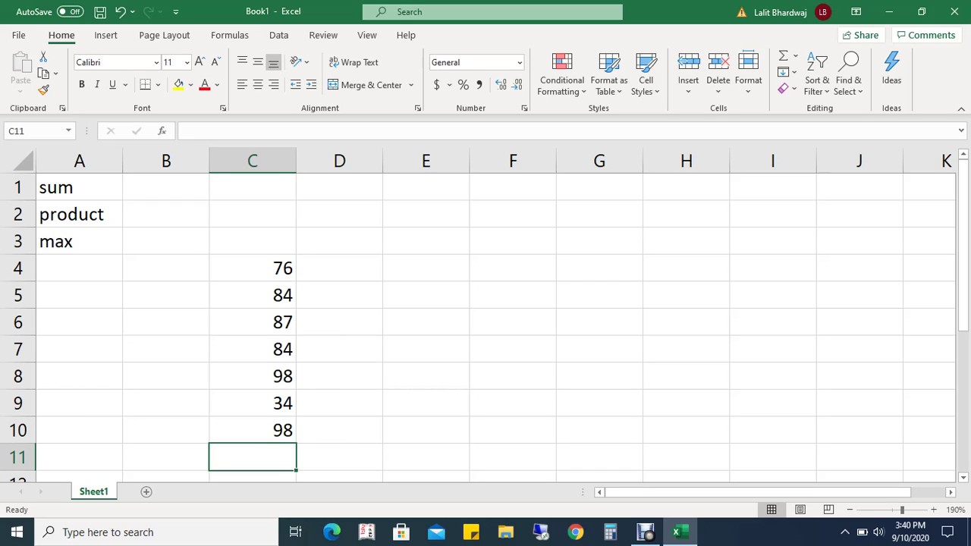
- Make the result of the MAX formula in cell C10 bold
left_click(252, 430)
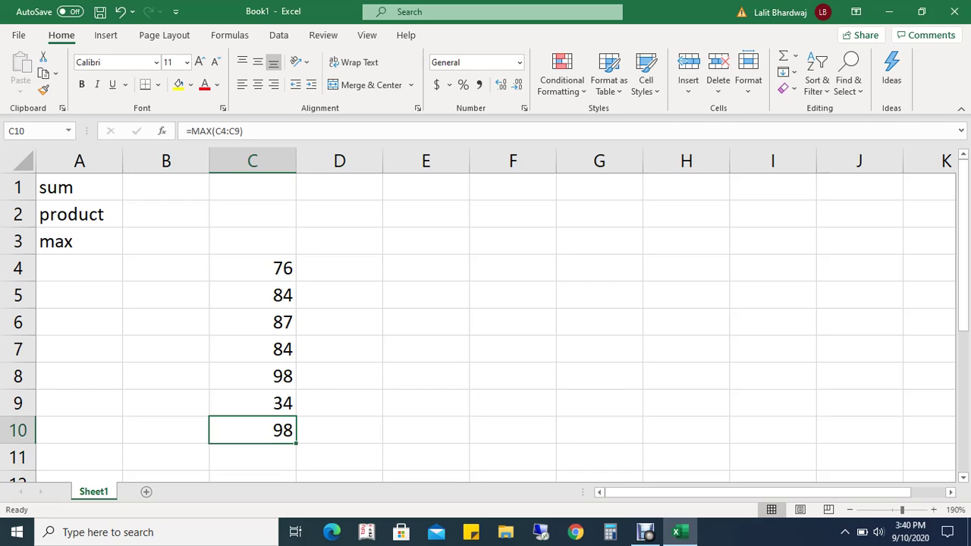
key("ctrl+b")
left_click(426, 430)
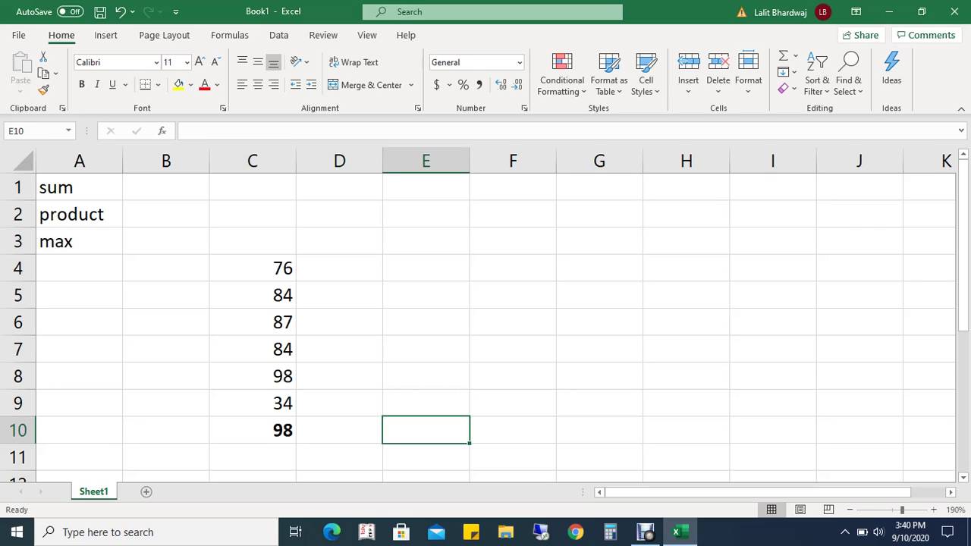
- Review the MAX formula in cell C10 and the range it refers to, leaving it as is
left_click(253, 430)
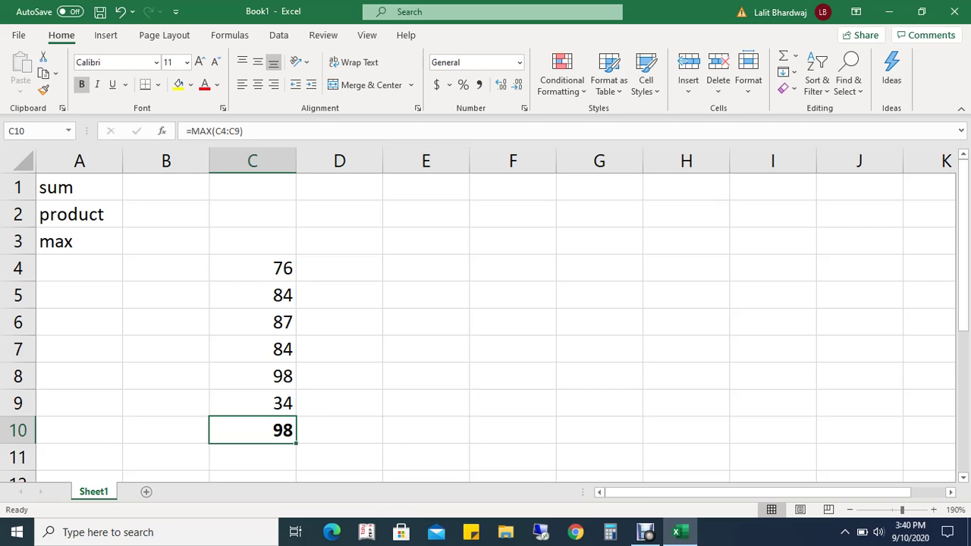
key("F2")
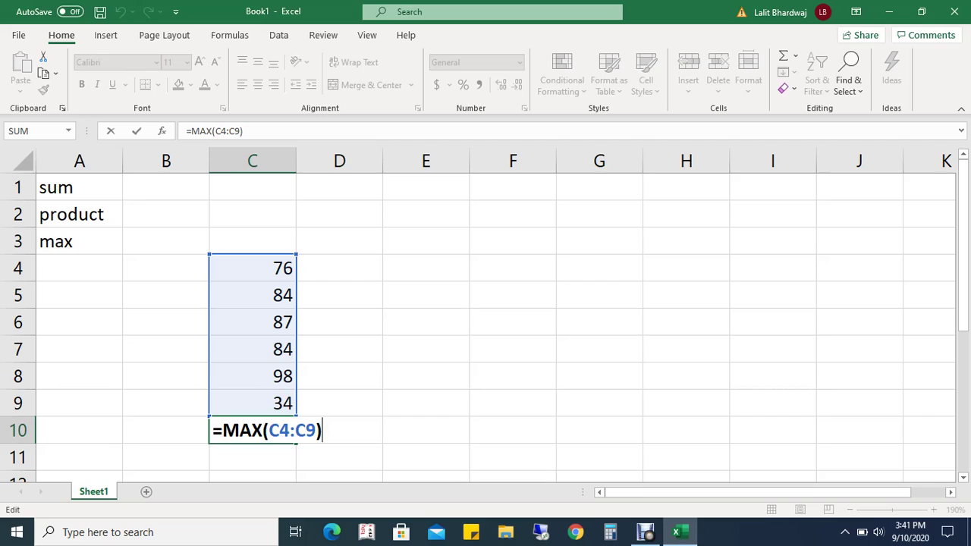
key("Return")
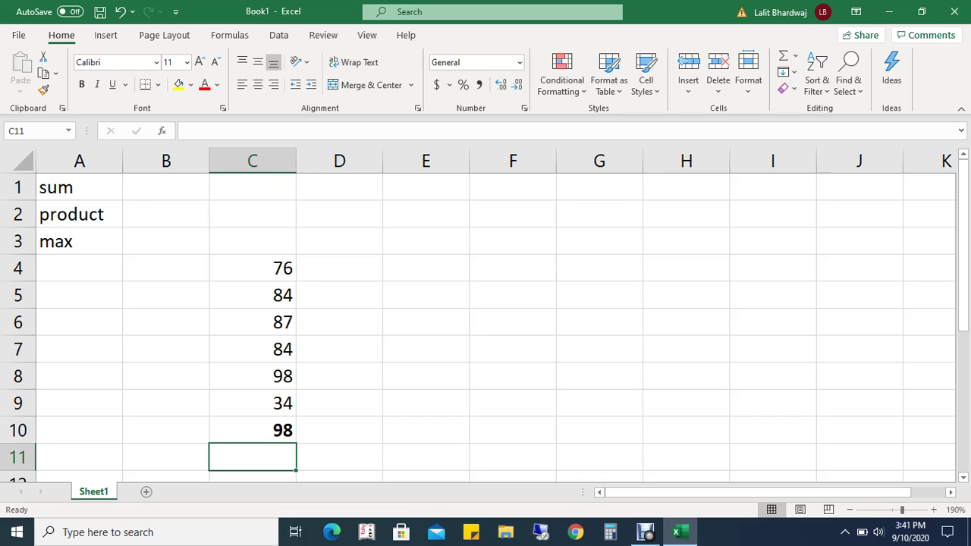
- Add the label min in cell A4 and change the formula in C10 to =MIN(C4:C9)
left_click(79, 268)
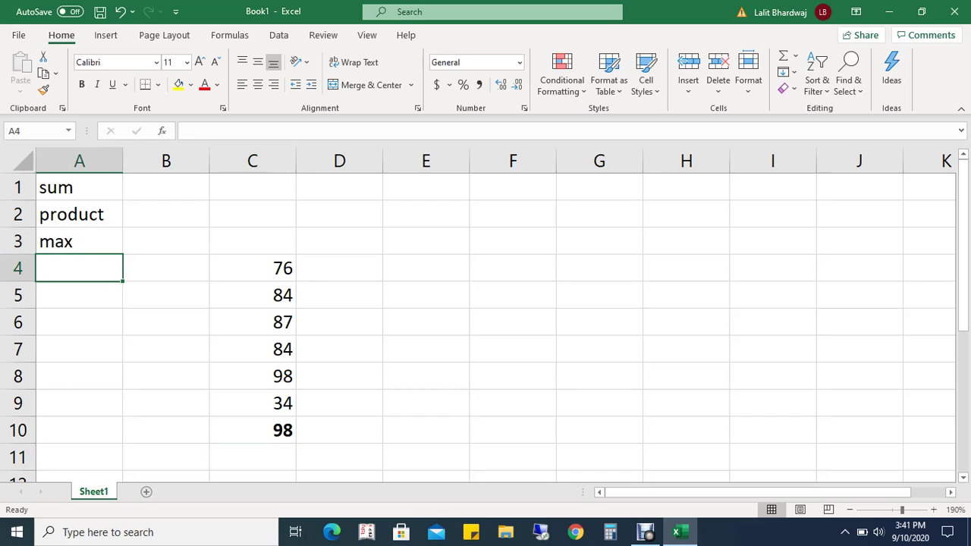
type("min")
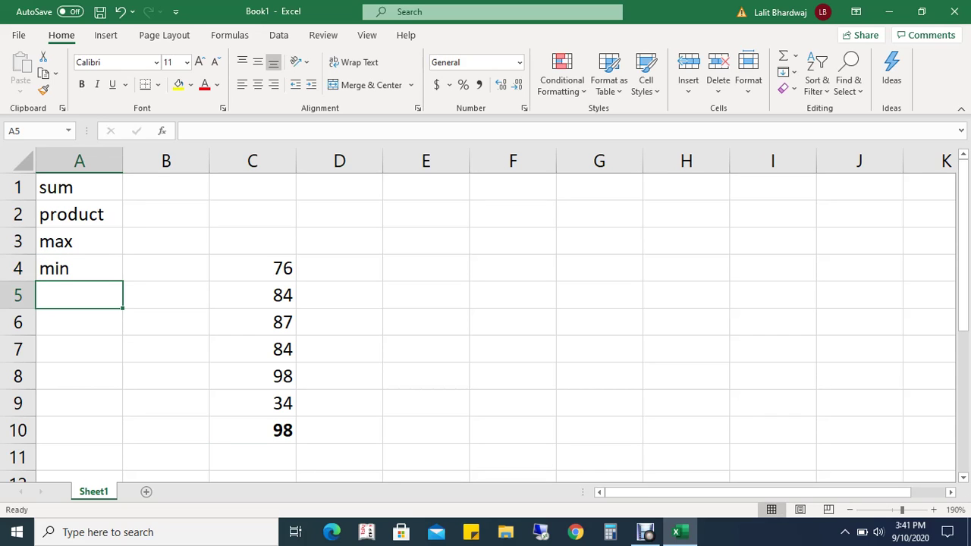
left_click(252, 431)
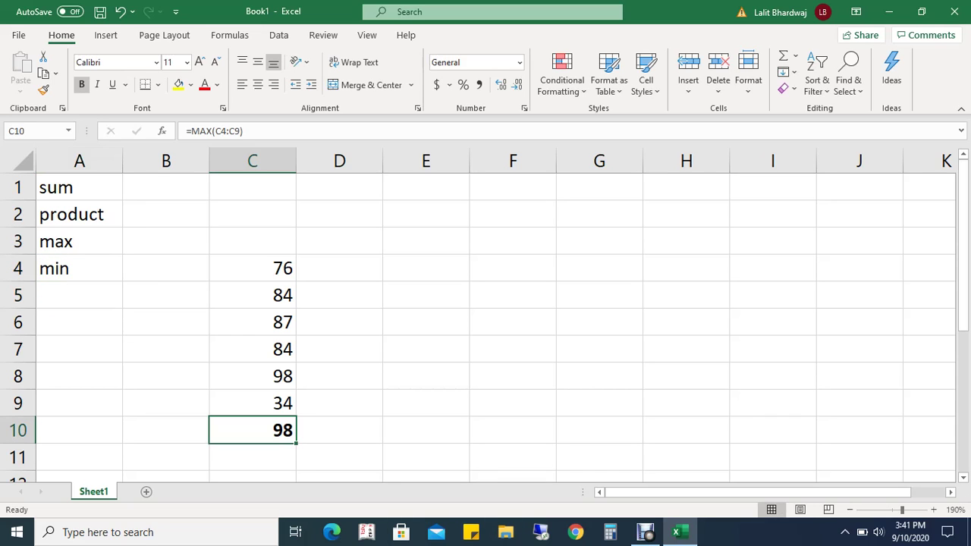
key("F2")
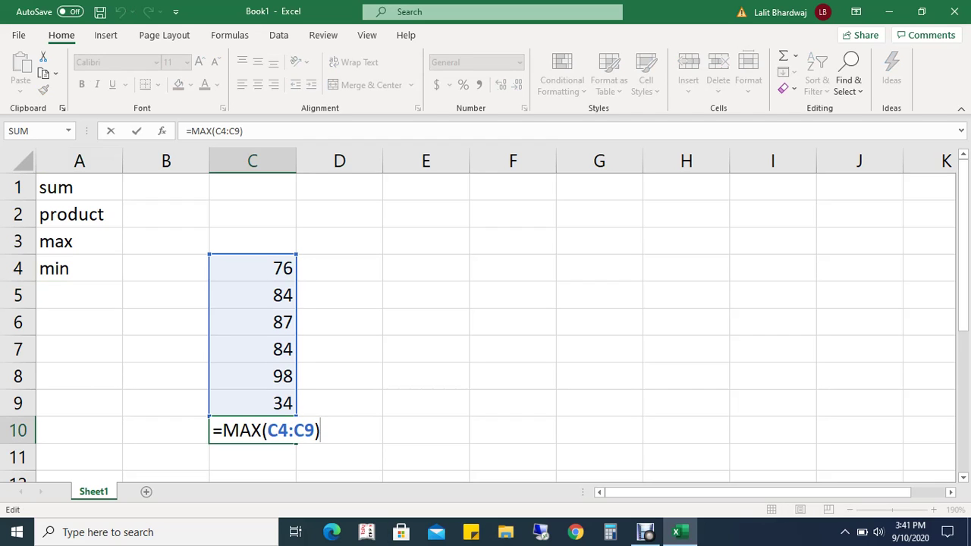
key("Left")
key("Left")
key("Left")
key("Left")
key("Left")
key("Left")
key("Left")
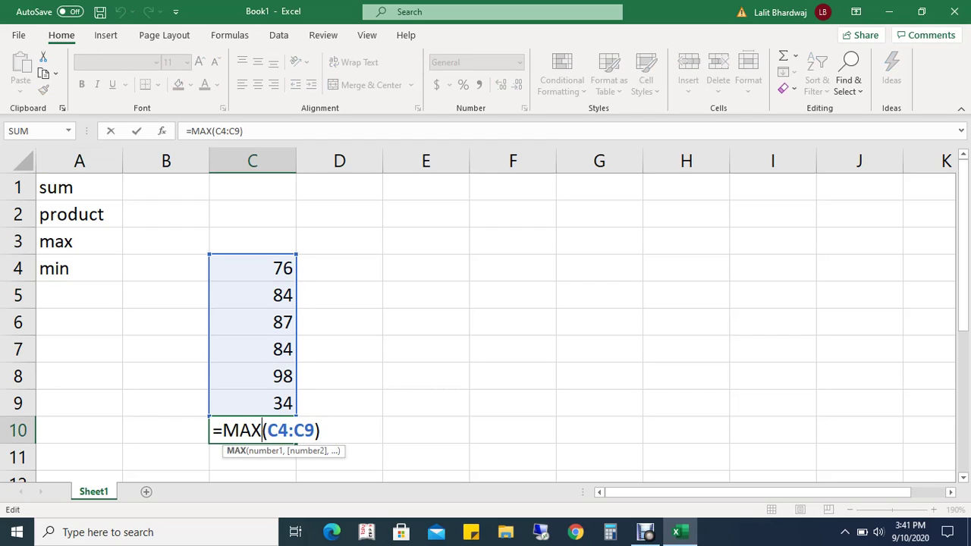
key("BackSpace")
key("BackSpace")
type("in")
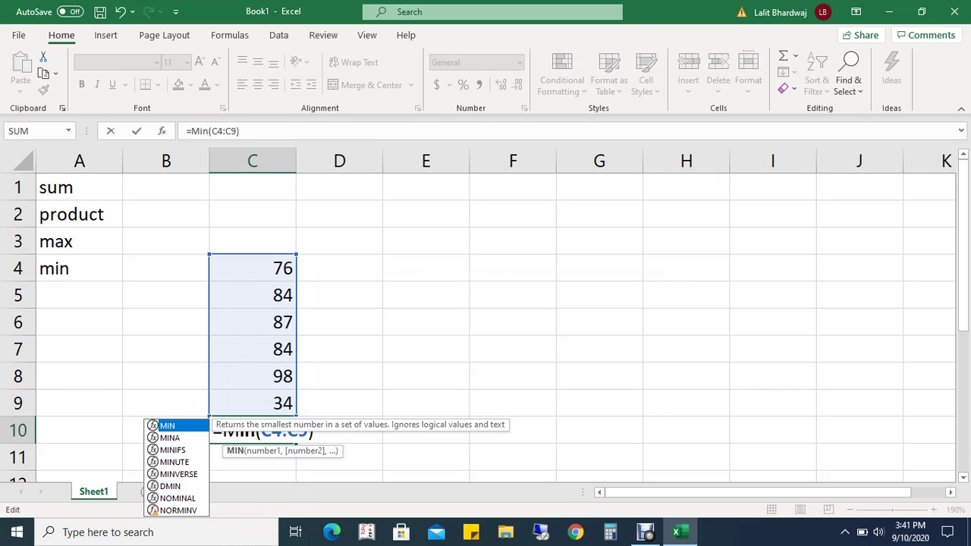
left_click(425, 322)
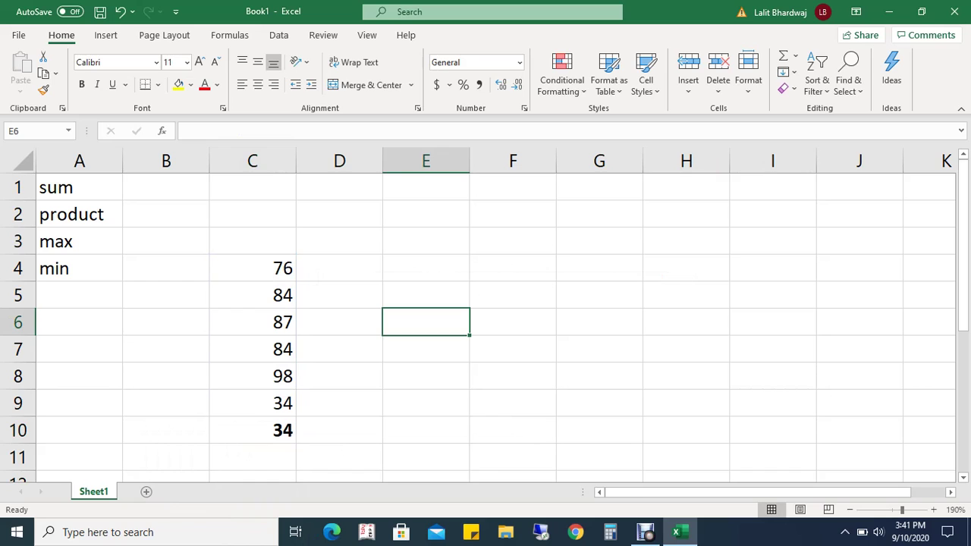
- Review the MIN formula in cell C10 and its highlighted range without editing it
left_click(252, 430)
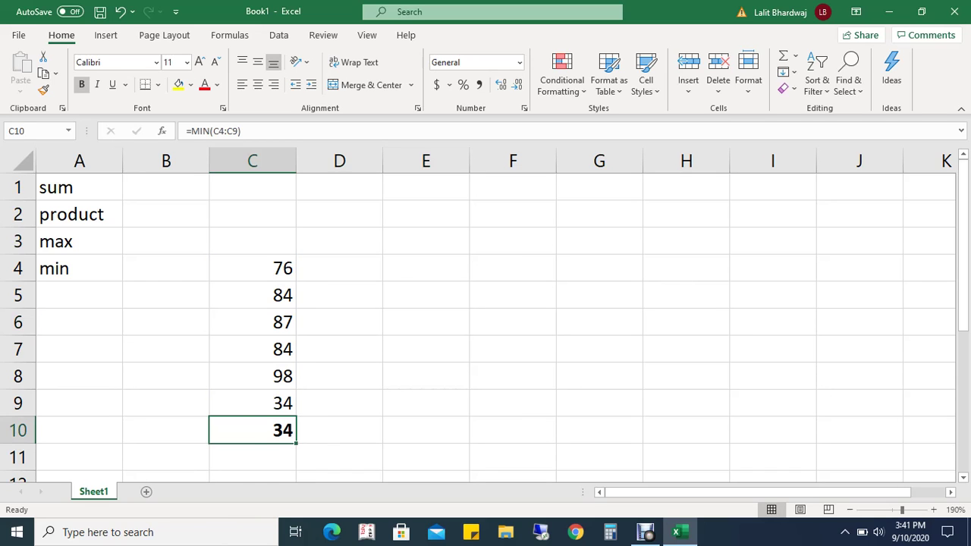
key("F2")
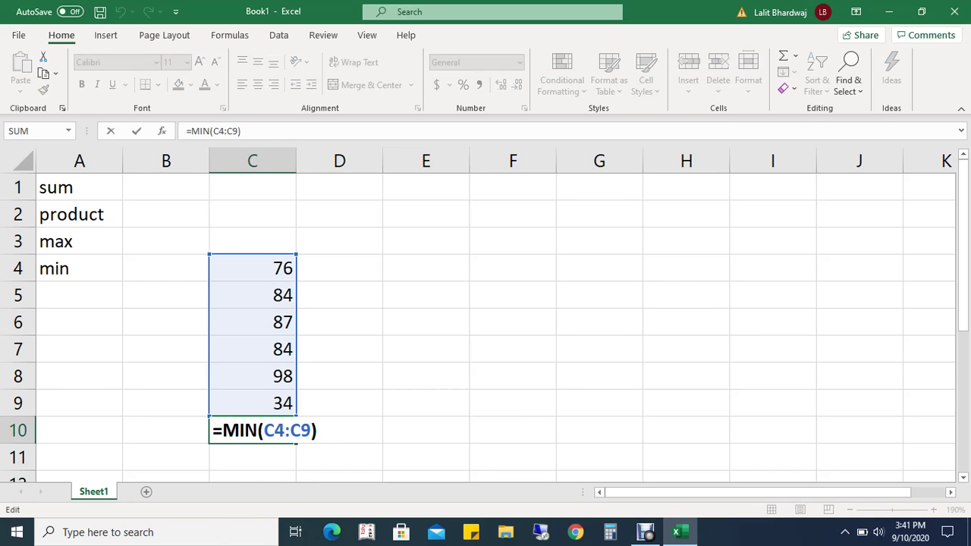
key("Return")
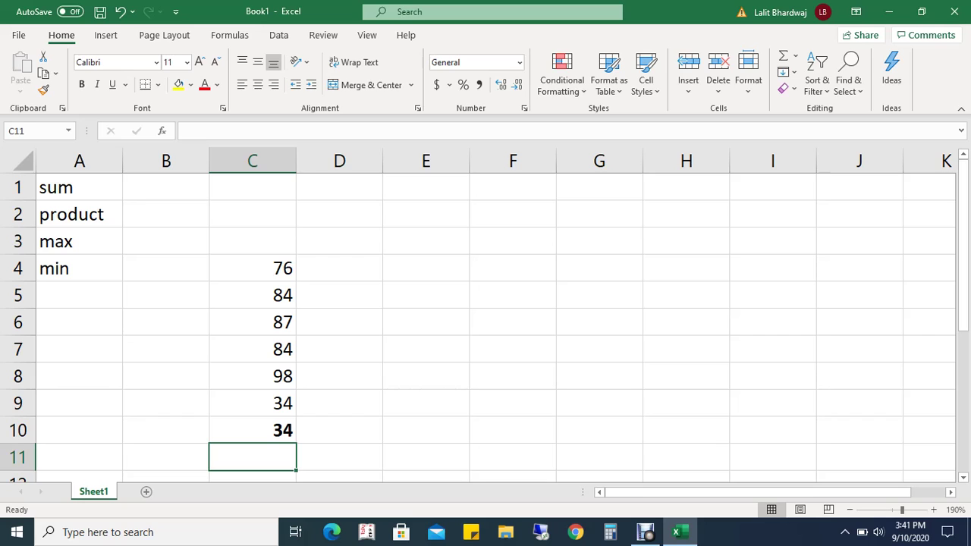
- Open the formula in cell C10 to examine the MIN function and its range, and leave it as is
left_click(253, 430)
key("F2")
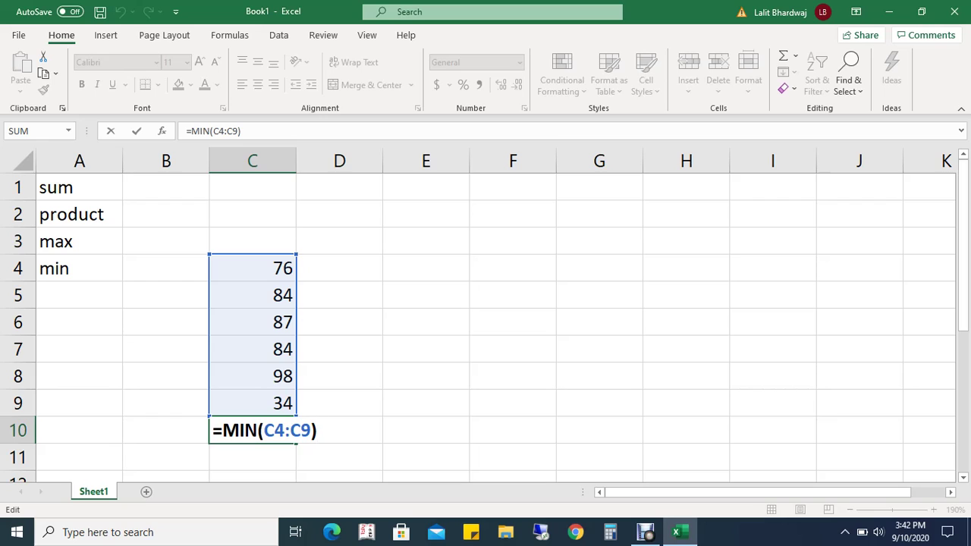
key("Home")
key("ctrl+Return")
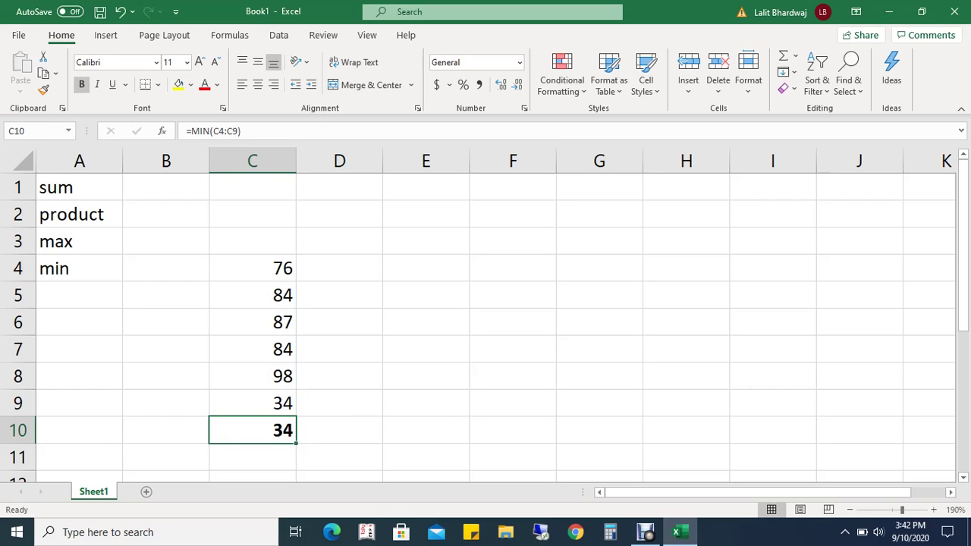
- Replace the last number in the column, in cell C9, with 99
key("Down")
key("Up")
key("Up")
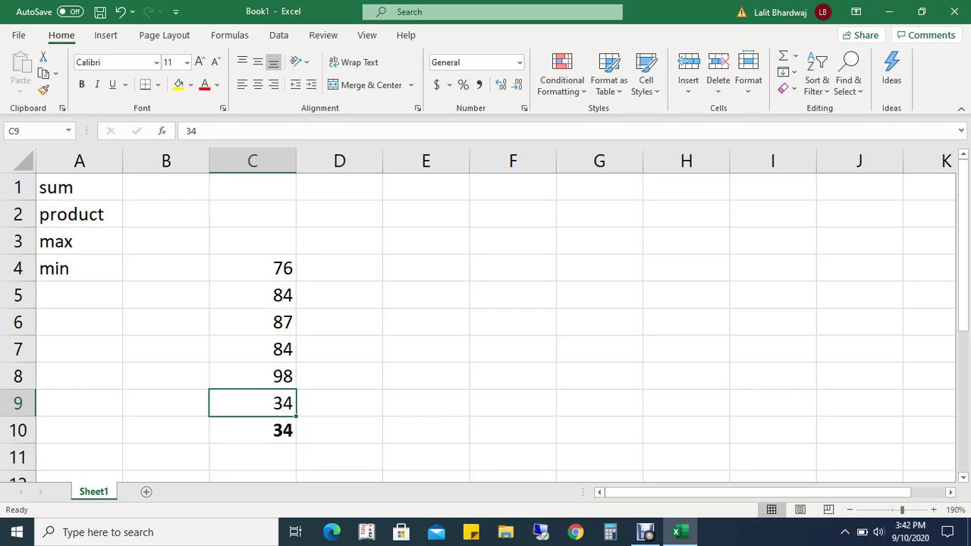
type("99")
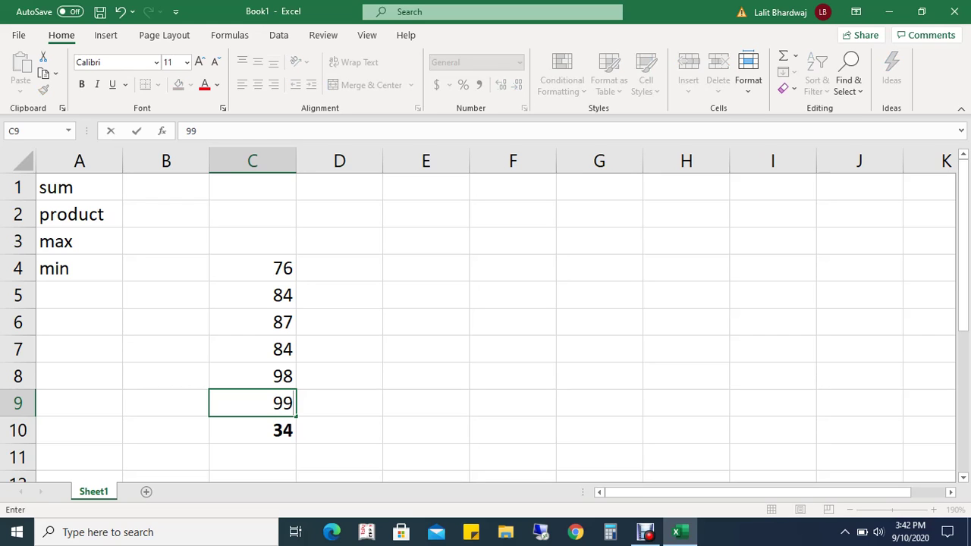
key("Return")
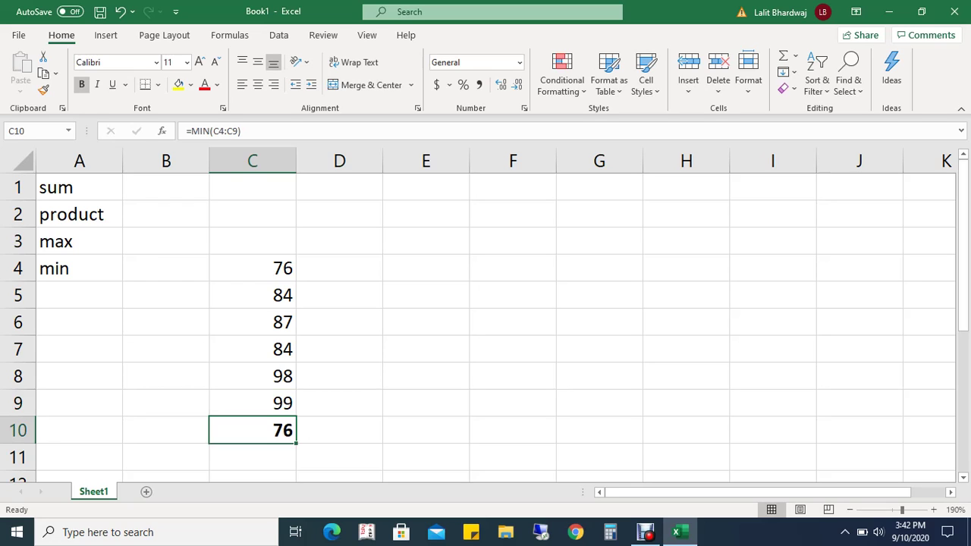
- Highlight the numbers in C4:C9 to examine the values that the MIN formula compares
left_click(252, 403)
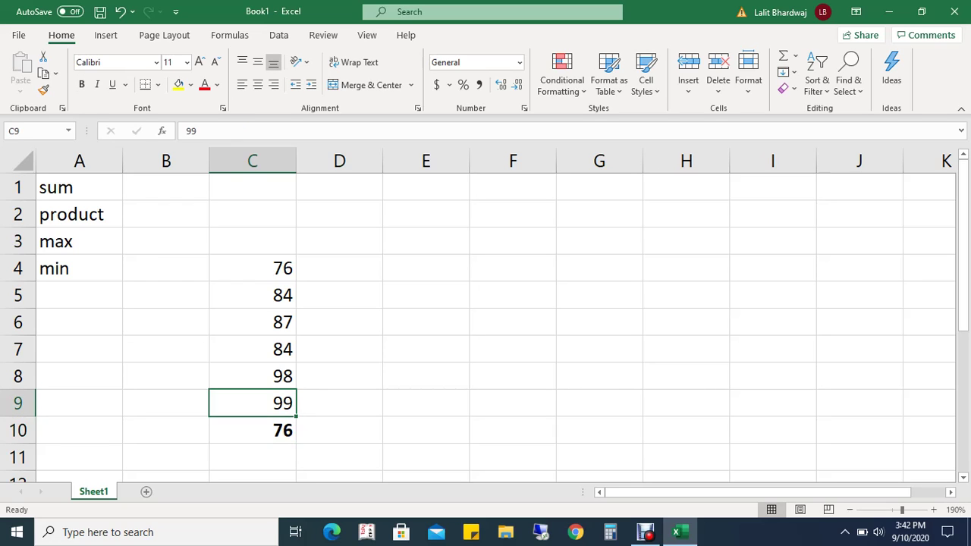
key("shift+Up")
key("shift+Up")
key("shift+Up")
key("shift+Up")
key("shift+Up")
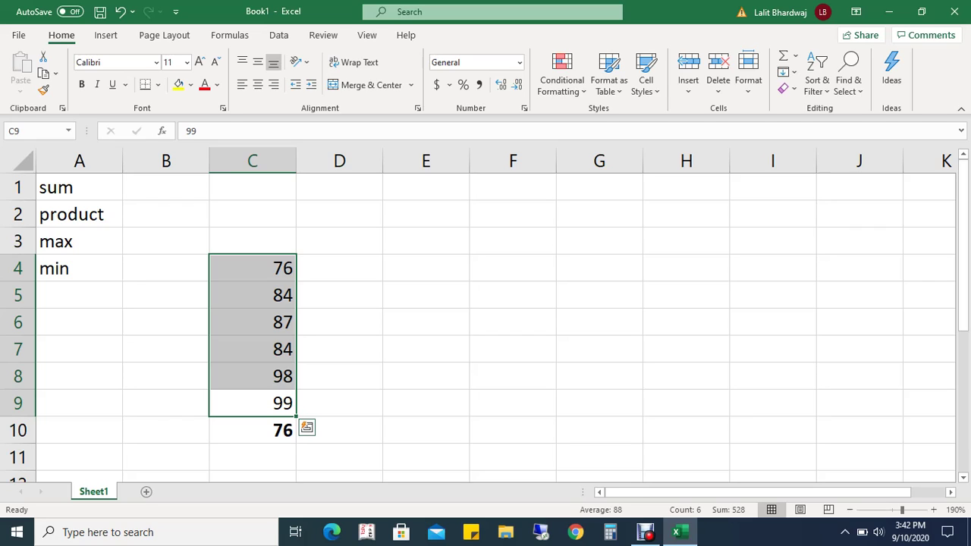
key("Return")
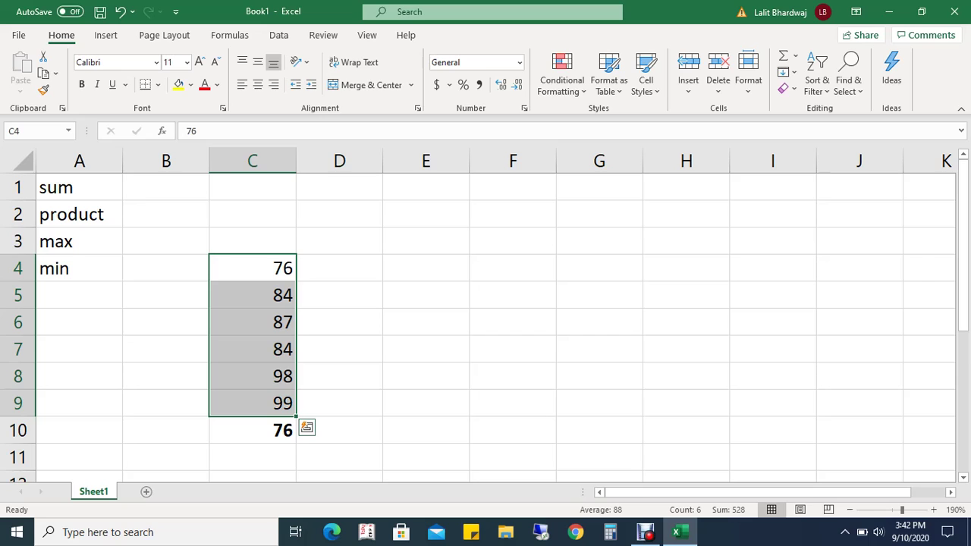
left_click(339, 349)
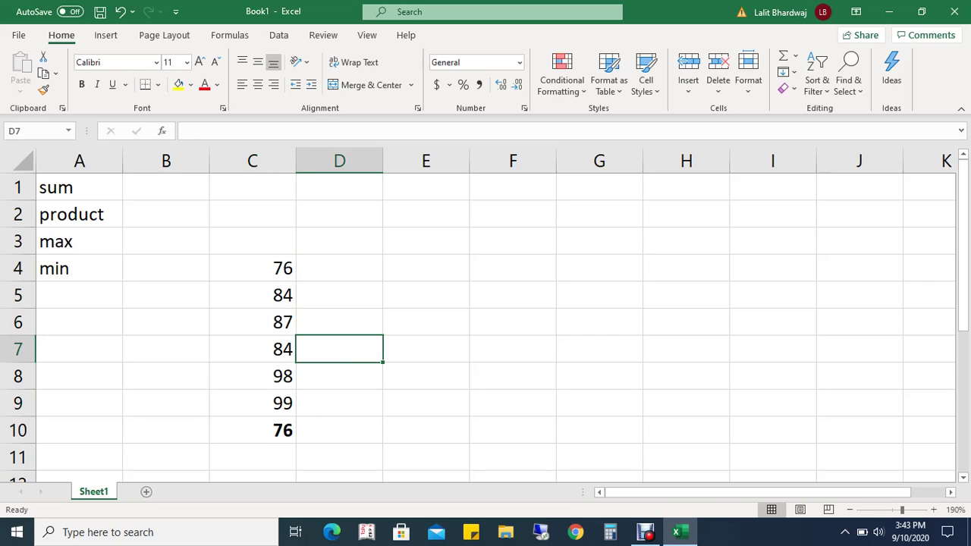
- Change the function in cell C10 from MIN to MAX, keeping the range C4:C9
left_click(253, 430)
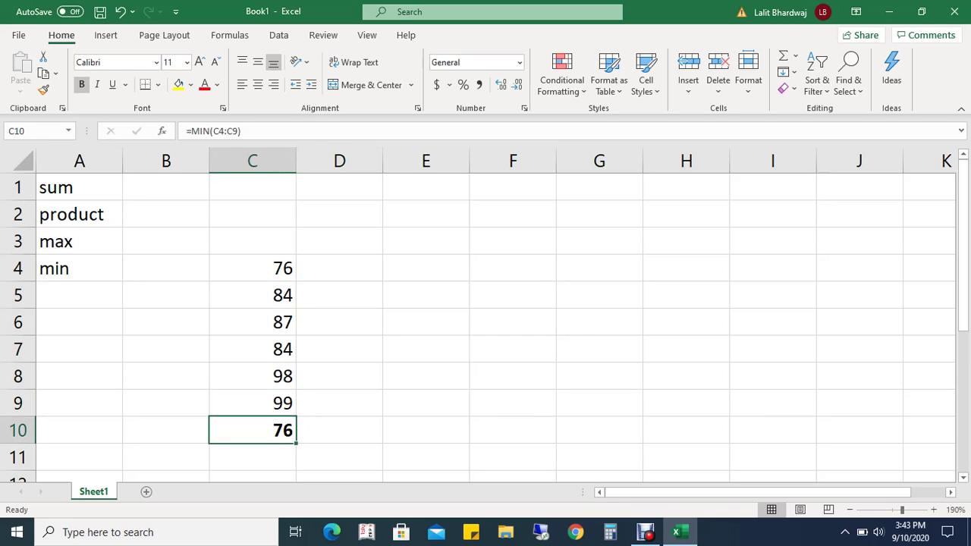
key("F2")
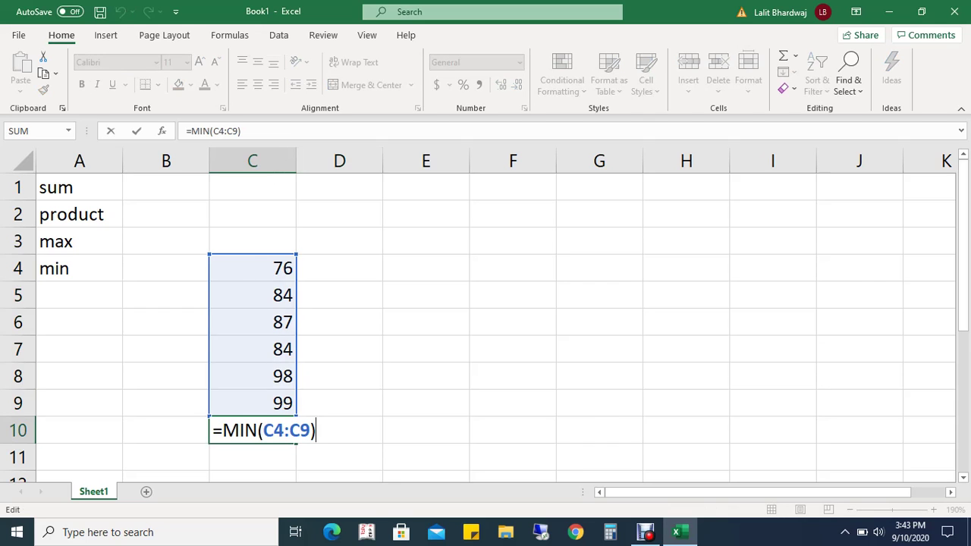
key("Left")
key("Left")
key("Left")
key("Left")
key("Left")
key("Left")
key("Left")
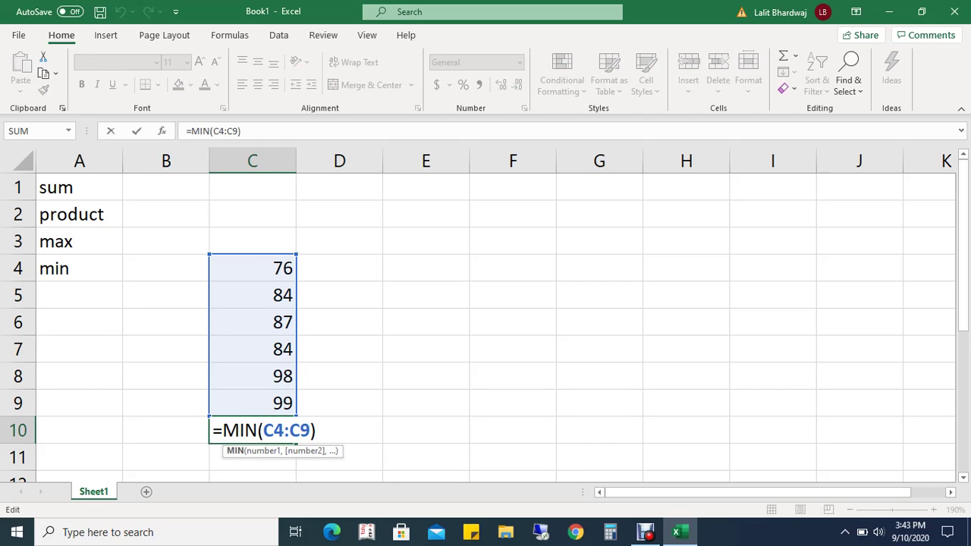
key("BackSpace")
key("BackSpace")
type("ax")
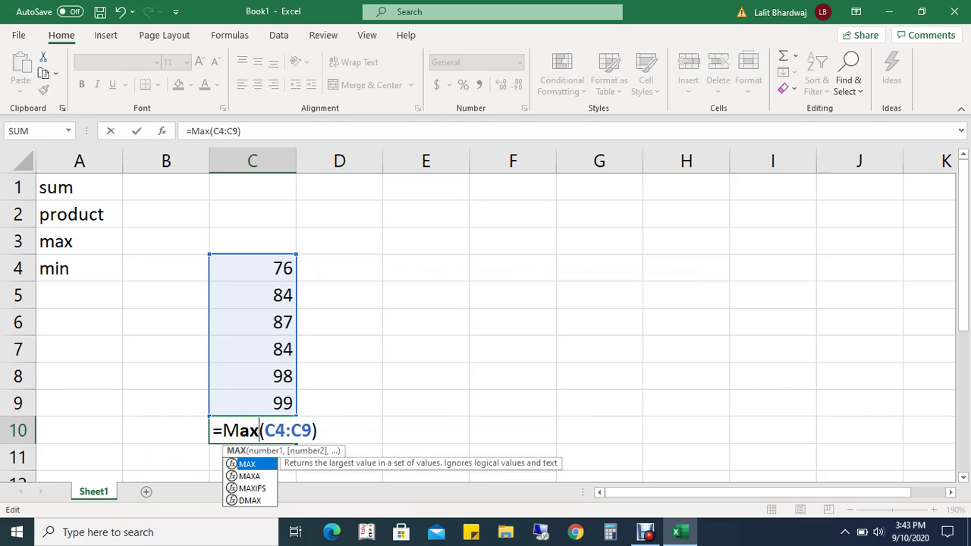
key("Return")
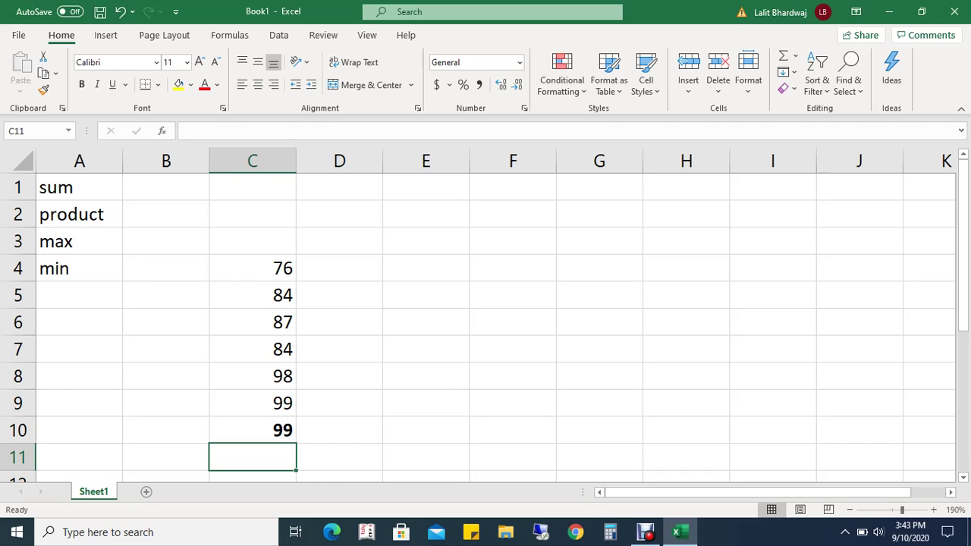
- Change the formula in cell C10 to =COUNT(C4:C9)
left_click(253, 430)
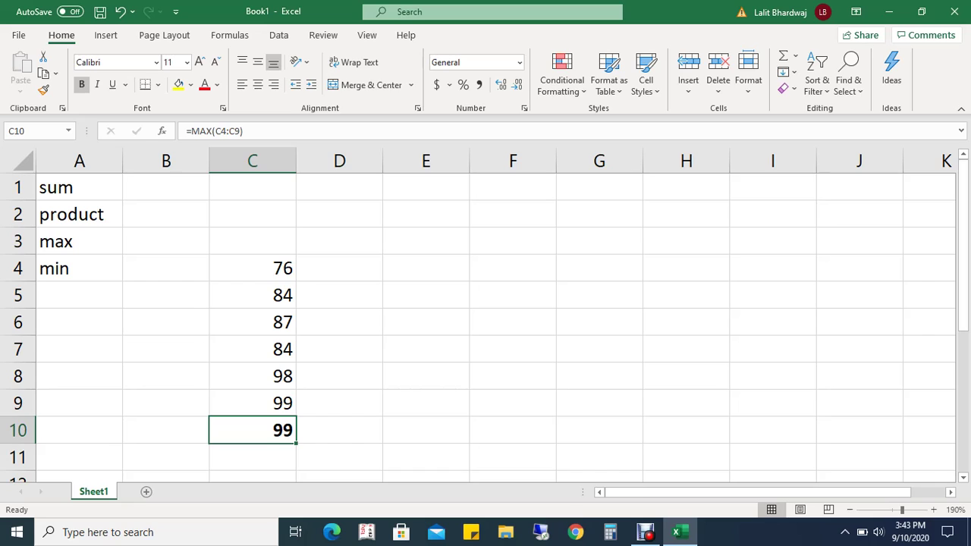
key("Down")
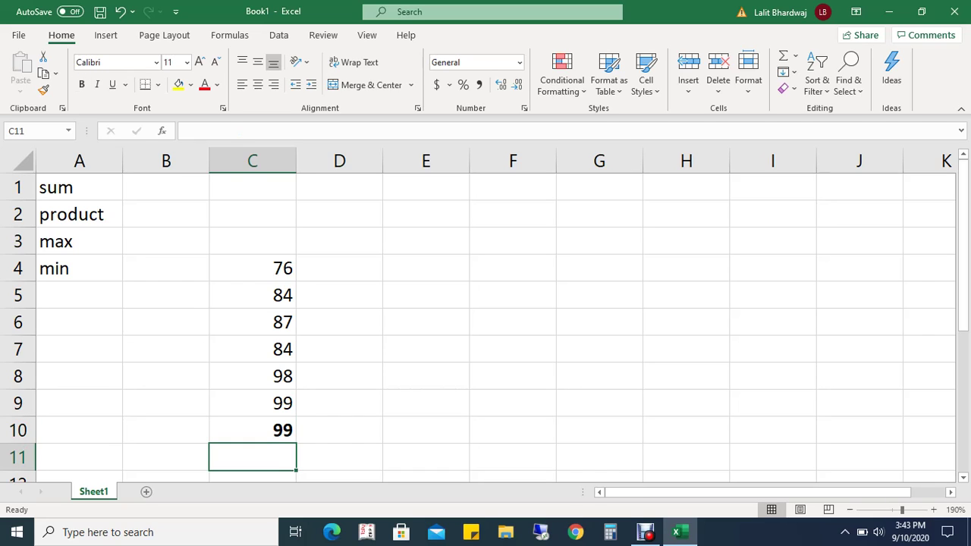
left_click(253, 430)
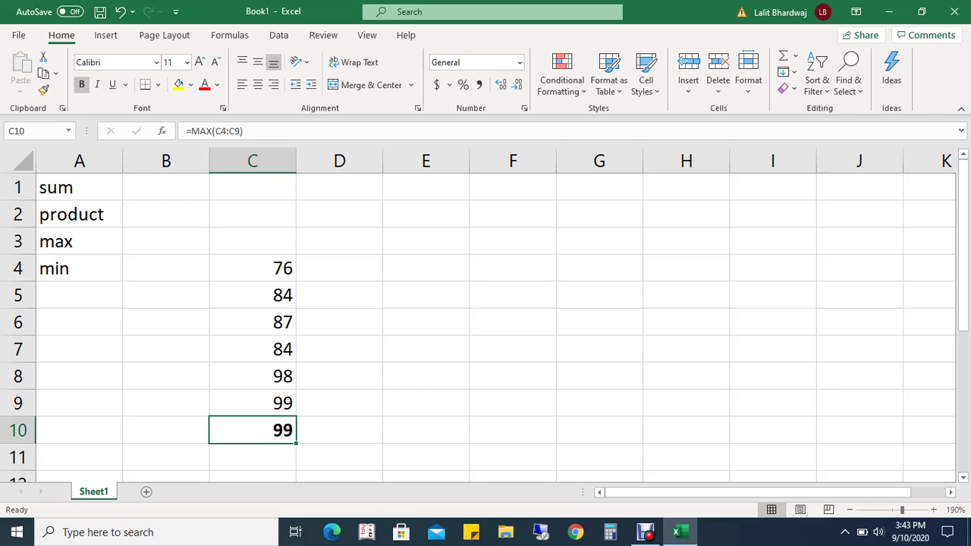
key("F2")
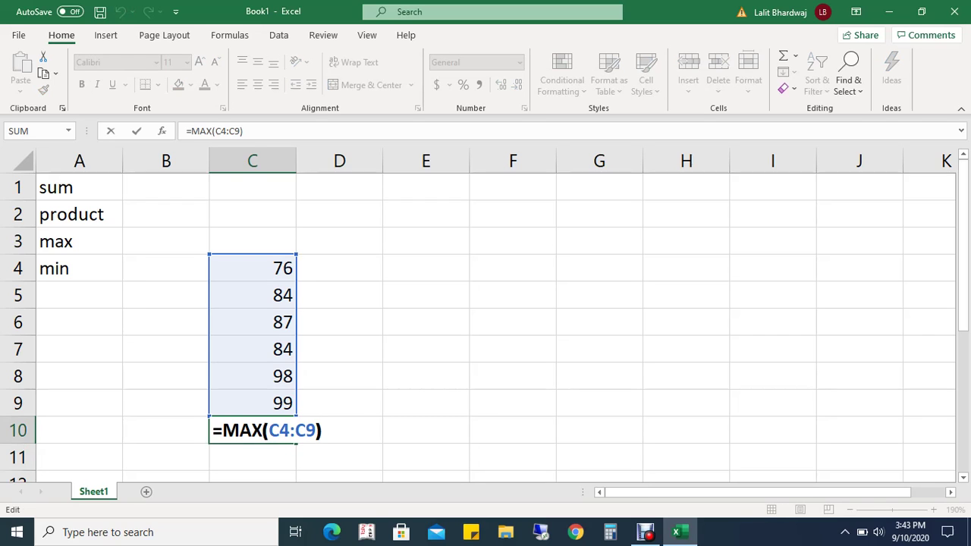
key("Left")
key("Left")
key("Left")
key("Left")
key("Left")
key("Left")
key("Left")
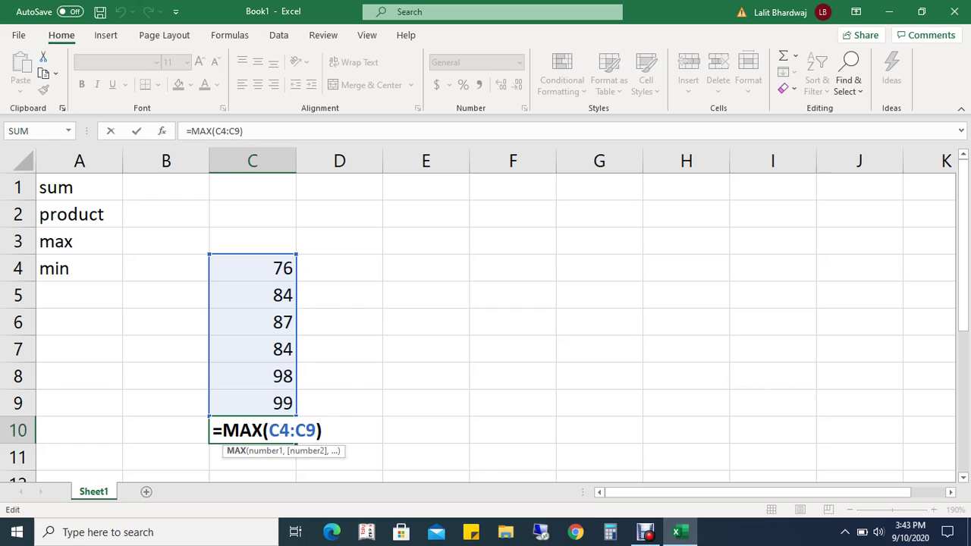
key("BackSpace")
key("BackSpace")
key("BackSpace")
type("count")
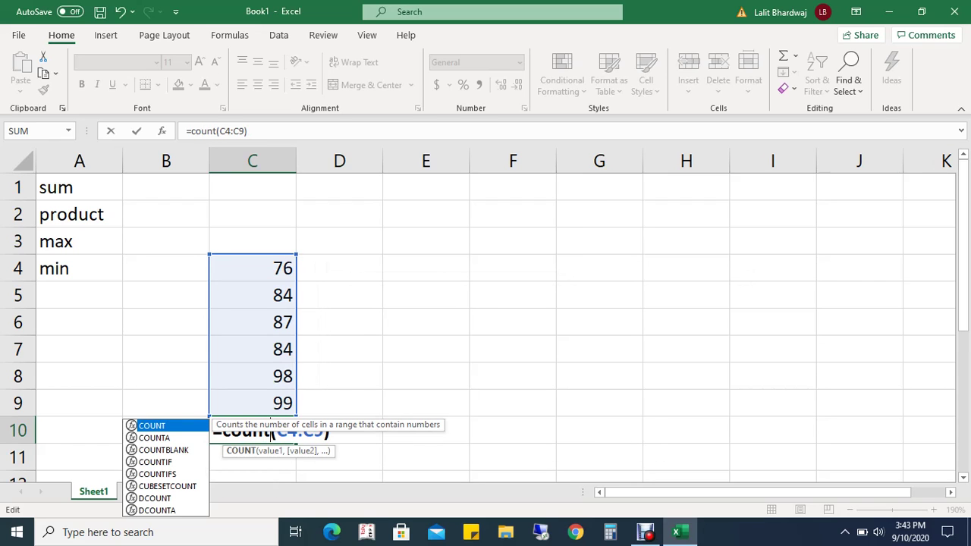
key("Return")
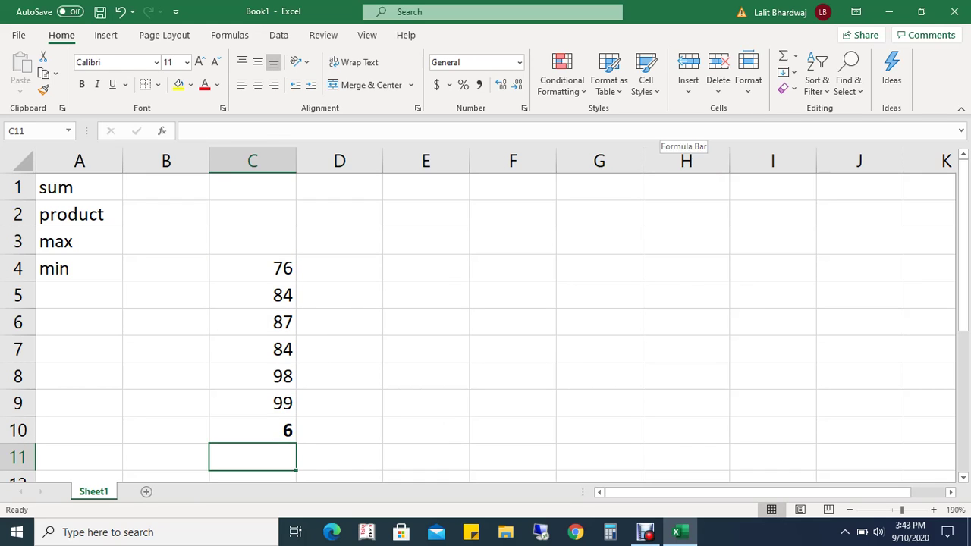
- Review the COUNT formula in cell C10 and highlight the column C numbers it covers
key("Up")
key("F2")
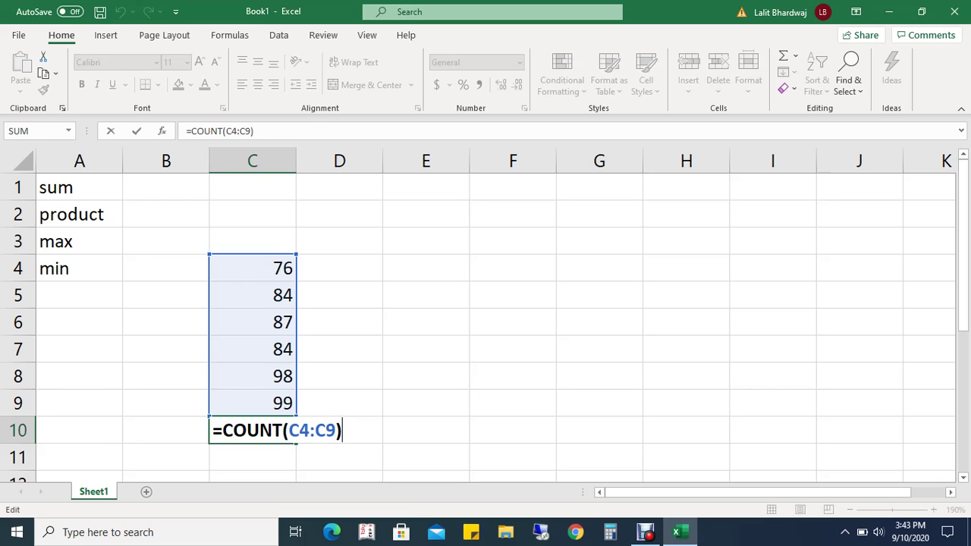
key("Return")
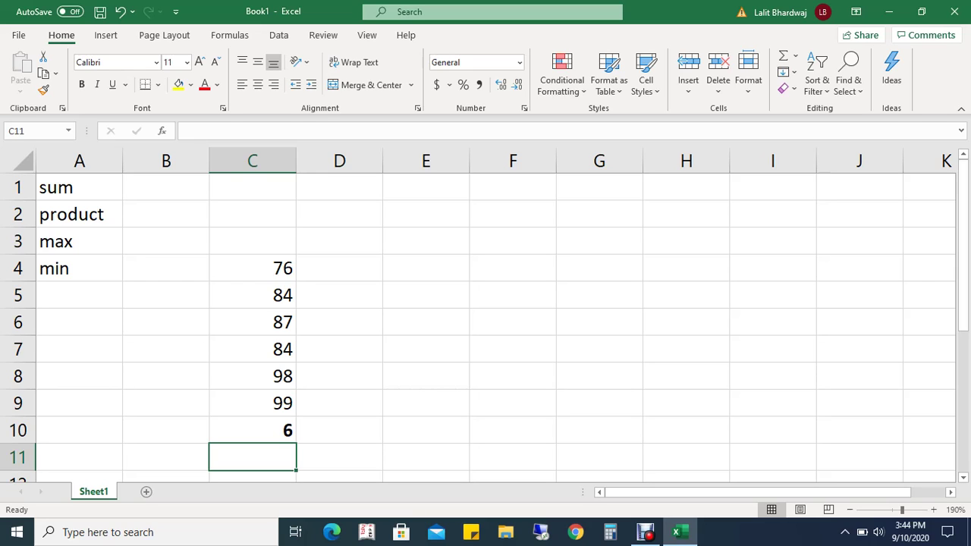
left_click(253, 403)
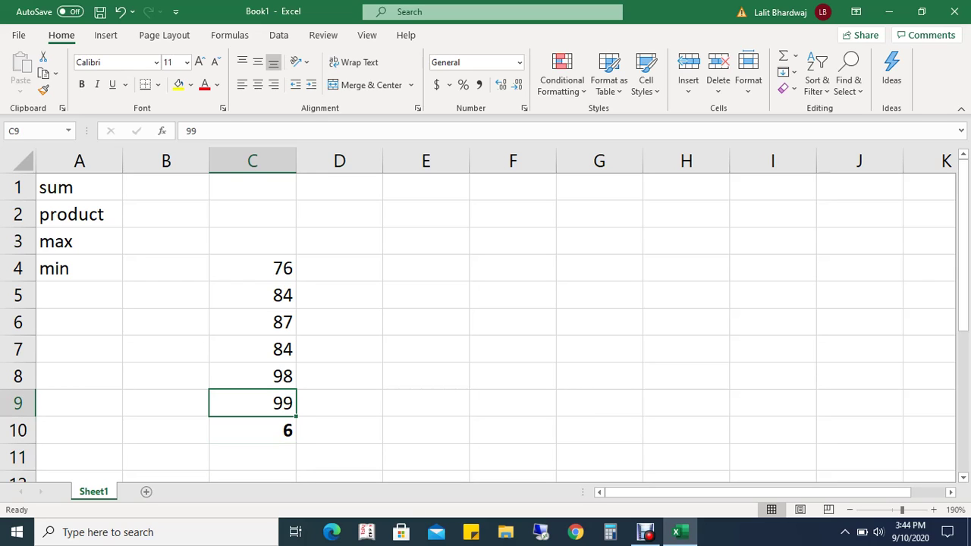
key("shift+Up")
key("shift+Up")
key("shift+Up")
key("shift+Up")
key("shift+Up")
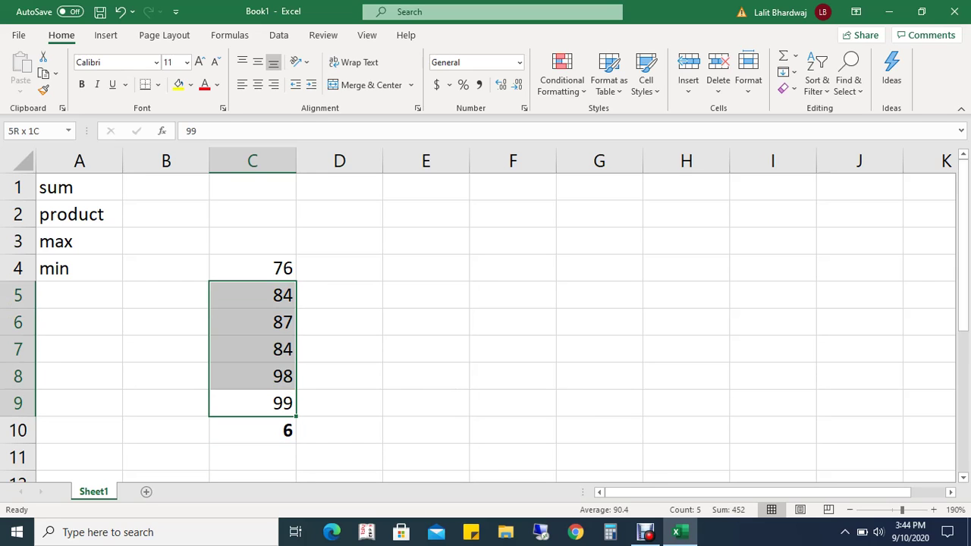
left_click(425, 375)
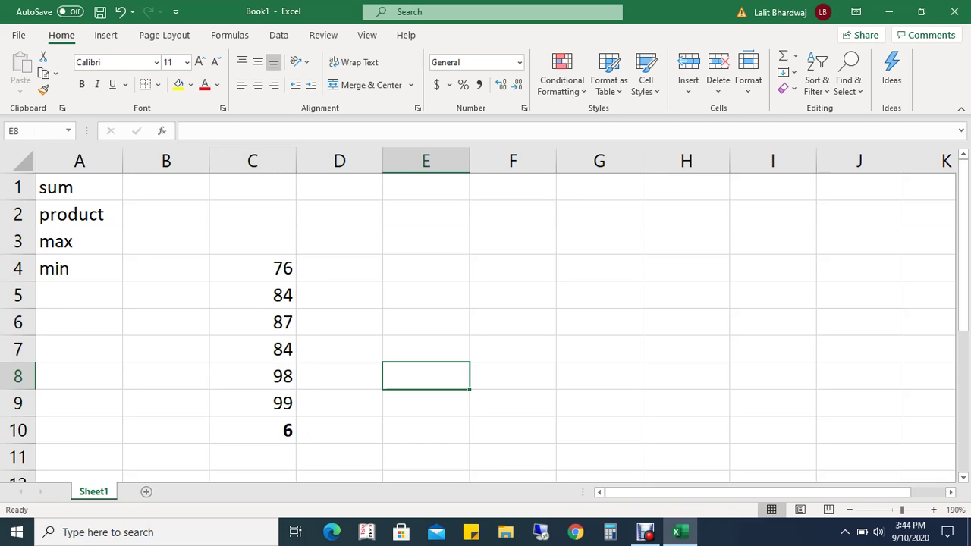
- Clear the numbers in cells C5 and C8 and check the COUNT result in C10
left_click(252, 295)
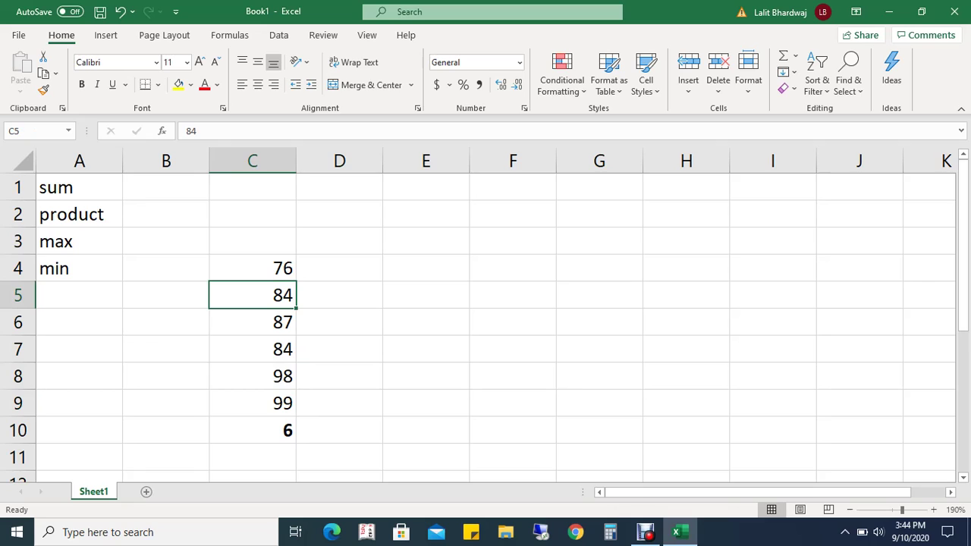
key("Delete")
left_click(251, 376)
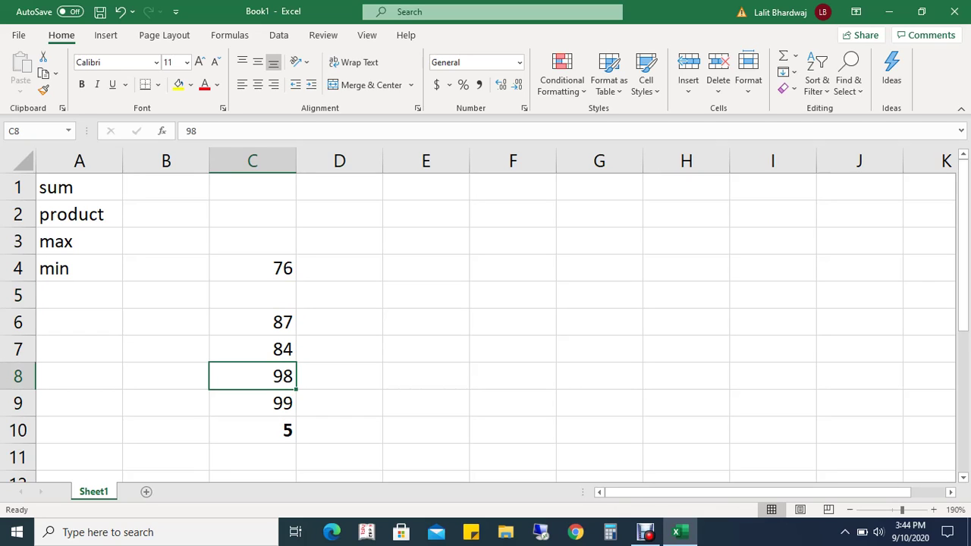
key("Delete")
left_click(252, 430)
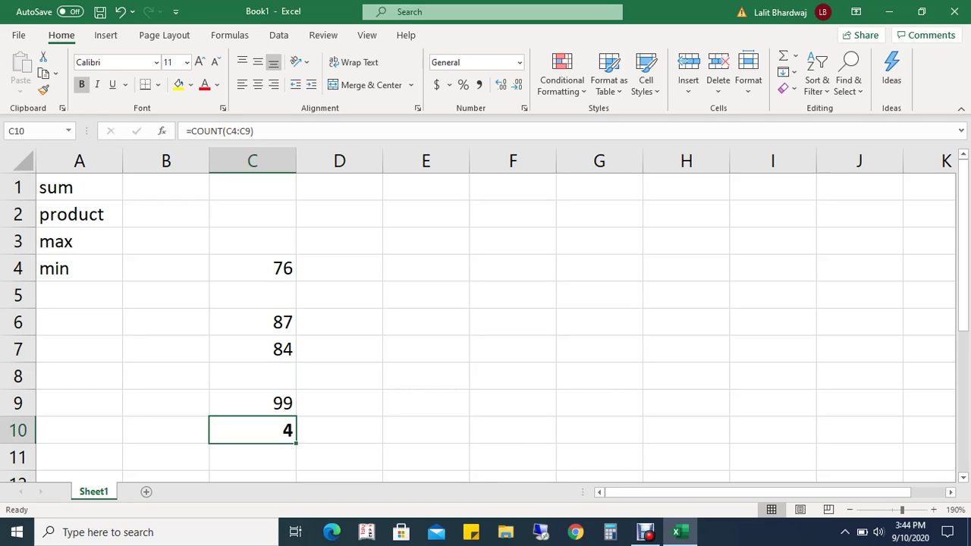
- Enter 86 in cell C3, above the counted range, and check the COUNT formula in C10
left_click(252, 241)
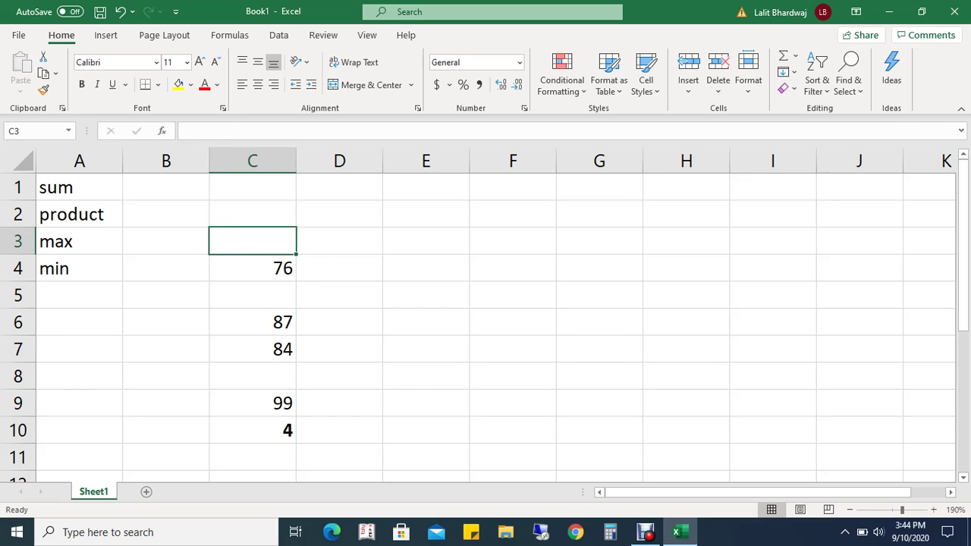
type("86")
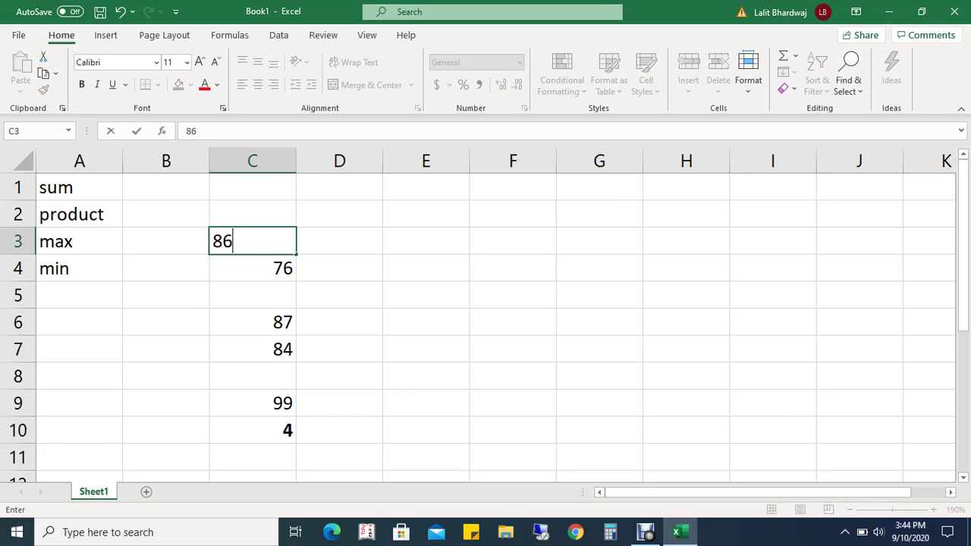
key("Return")
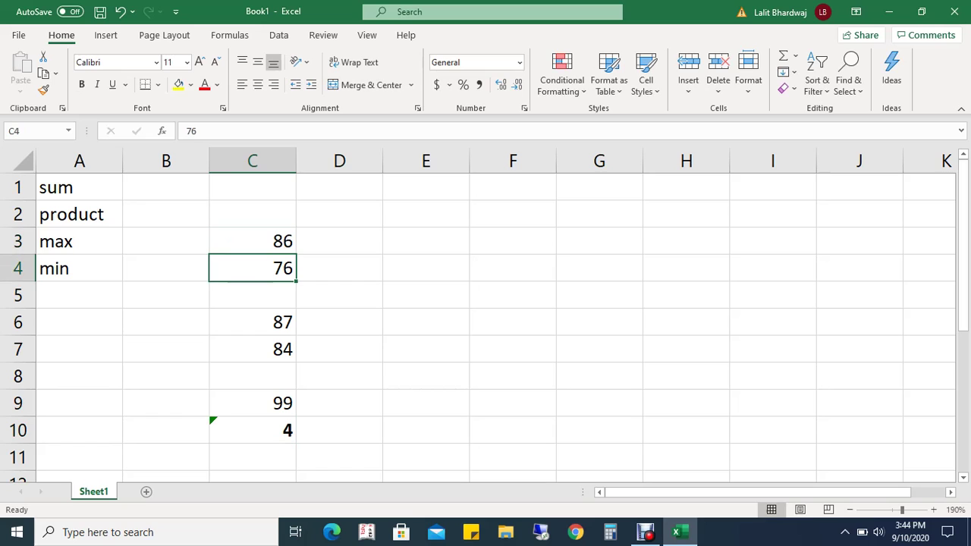
left_click(252, 430)
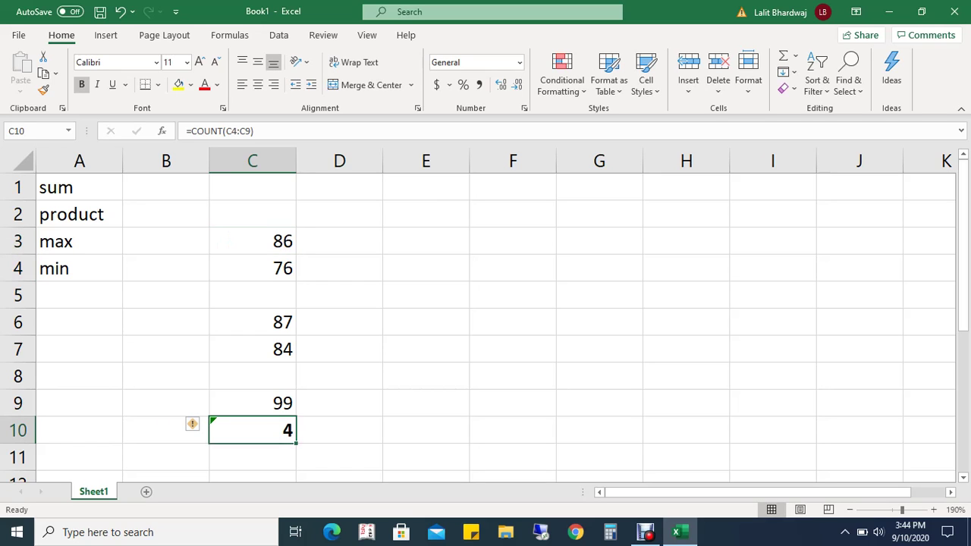
left_click(252, 242)
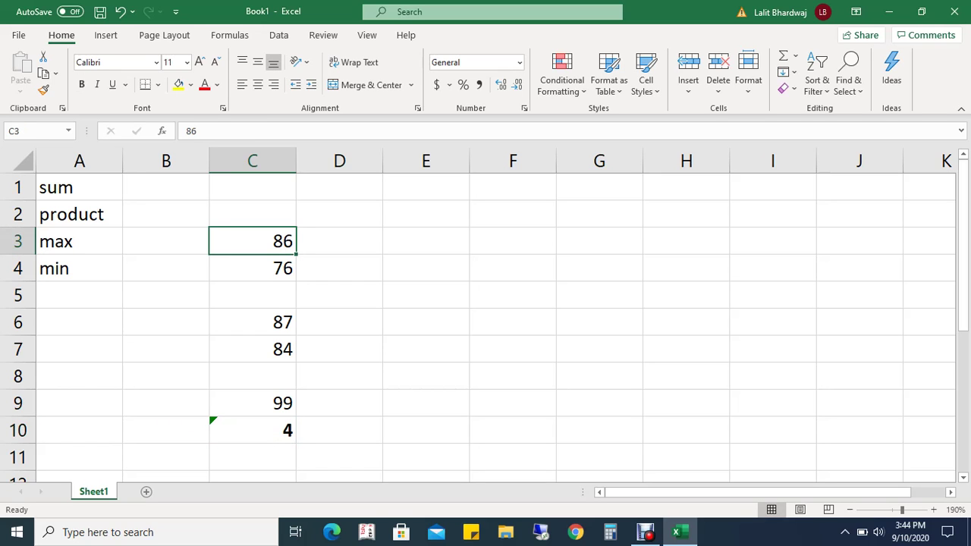
left_click(252, 430)
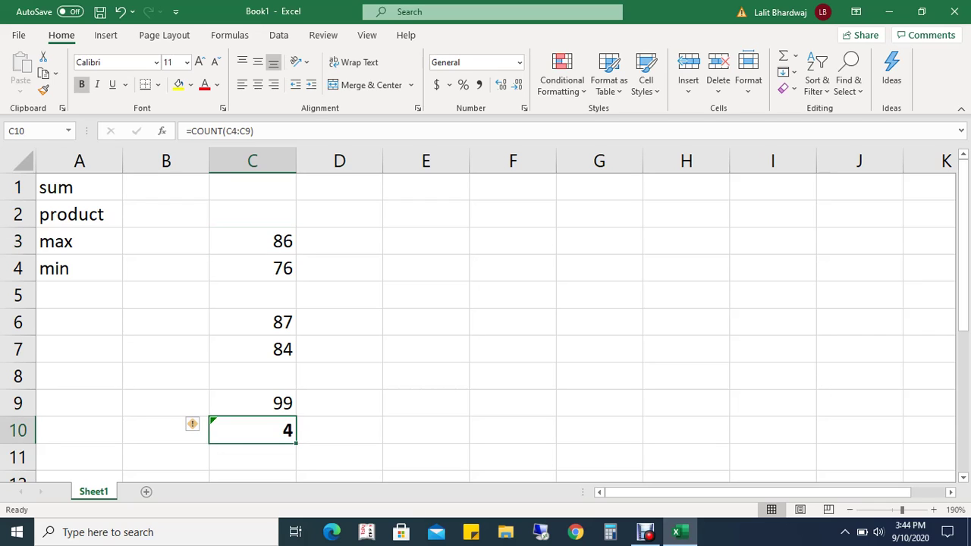
- Extend the COUNT range in cell C10 to include the new number, making the formula =COUNT(C3:C9)
key("F2")
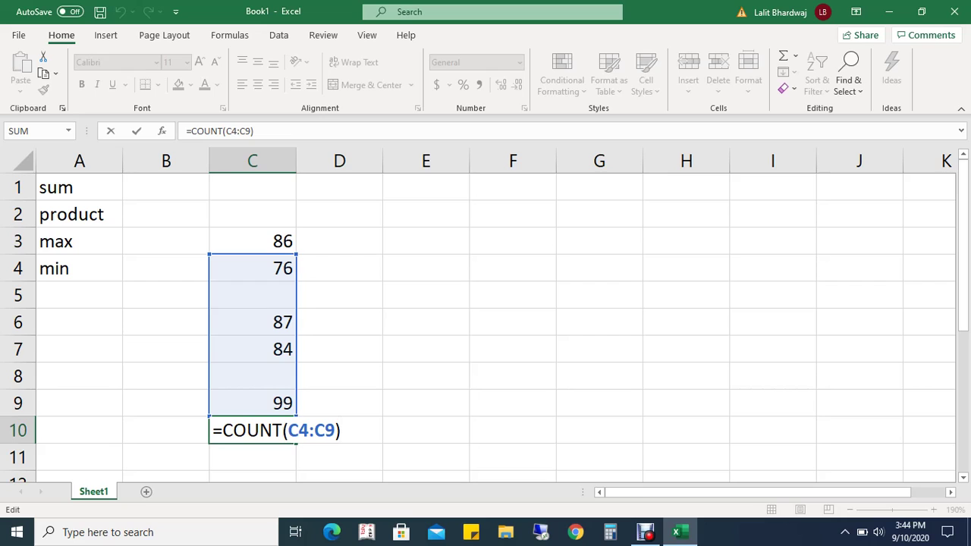
left_click_drag(253, 254, 253, 228)
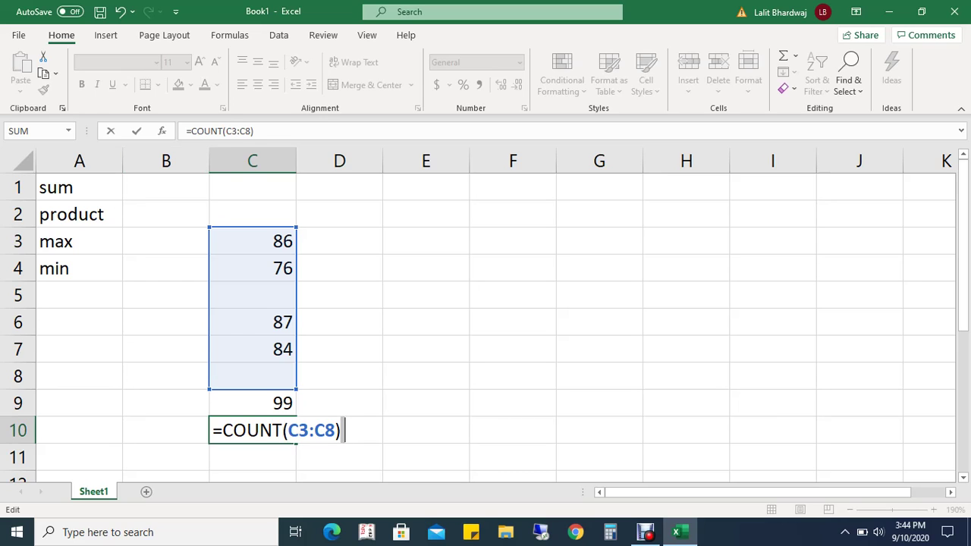
key("Left")
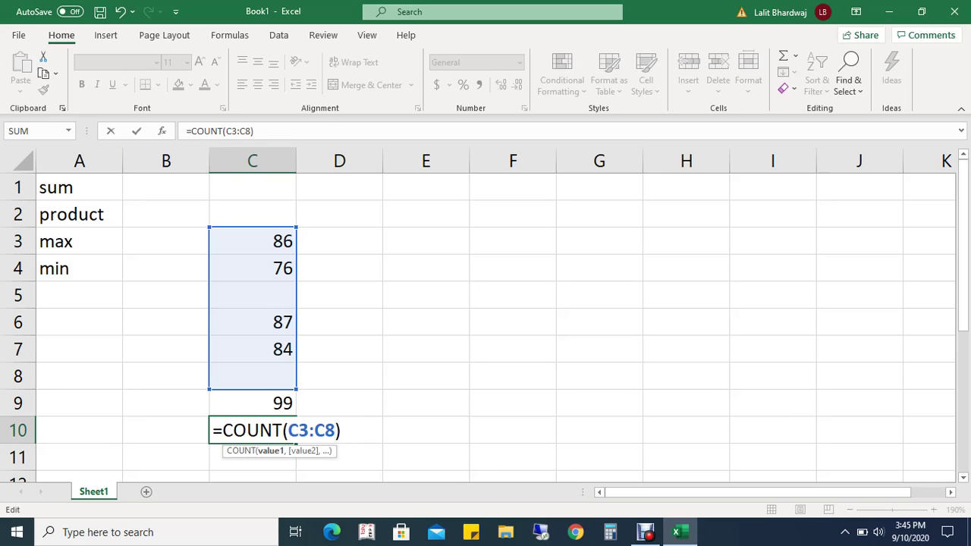
key("BackSpace")
type("9")
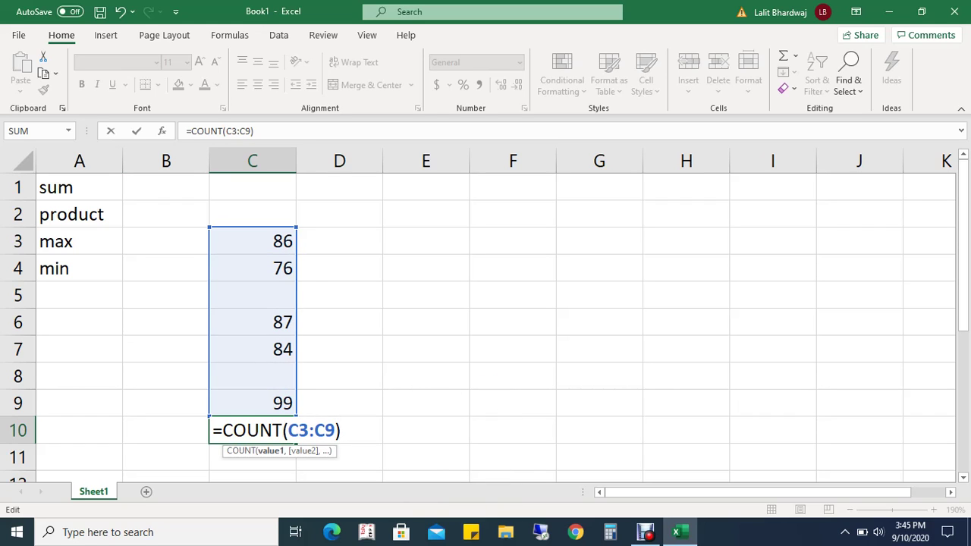
key("Return")
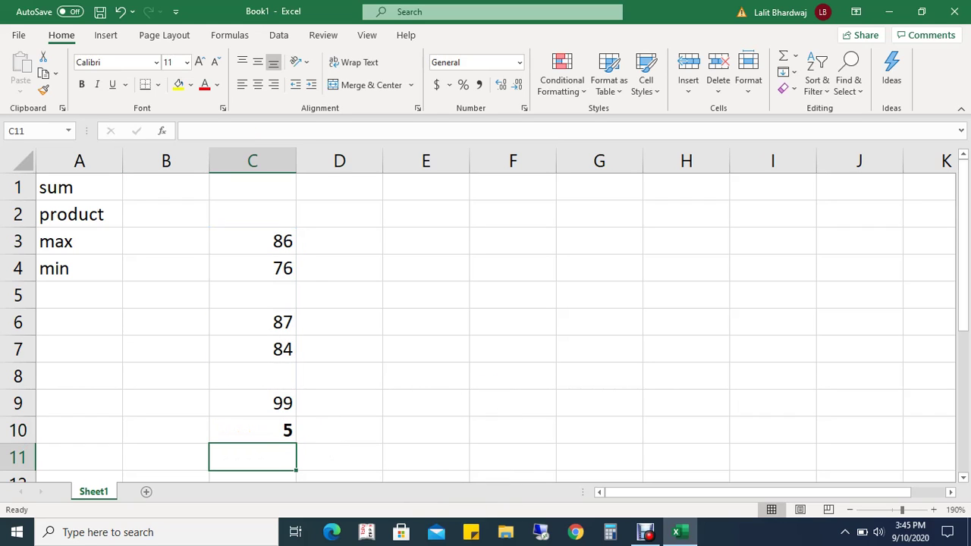
- Review the COUNT formula in cell C10 and the column C range it covers
left_click(252, 430)
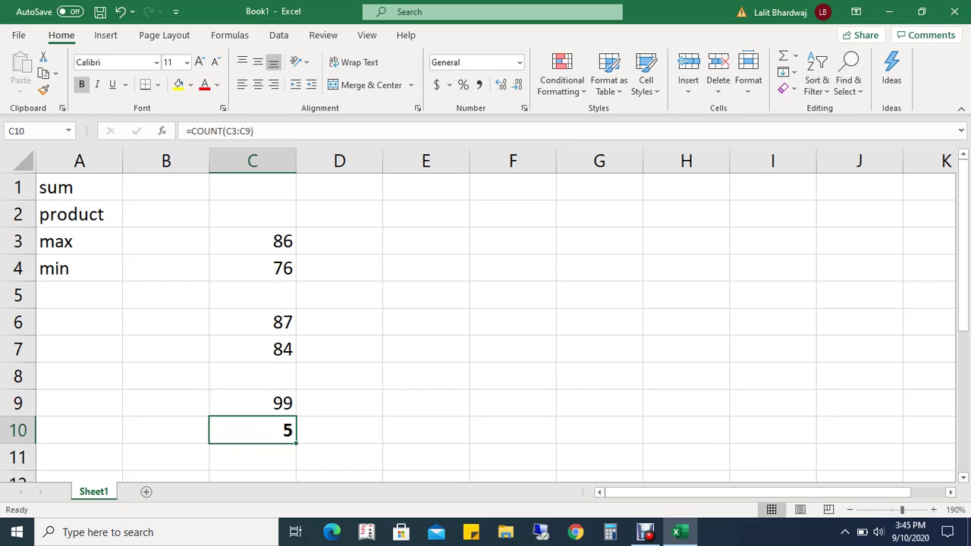
left_click(339, 322)
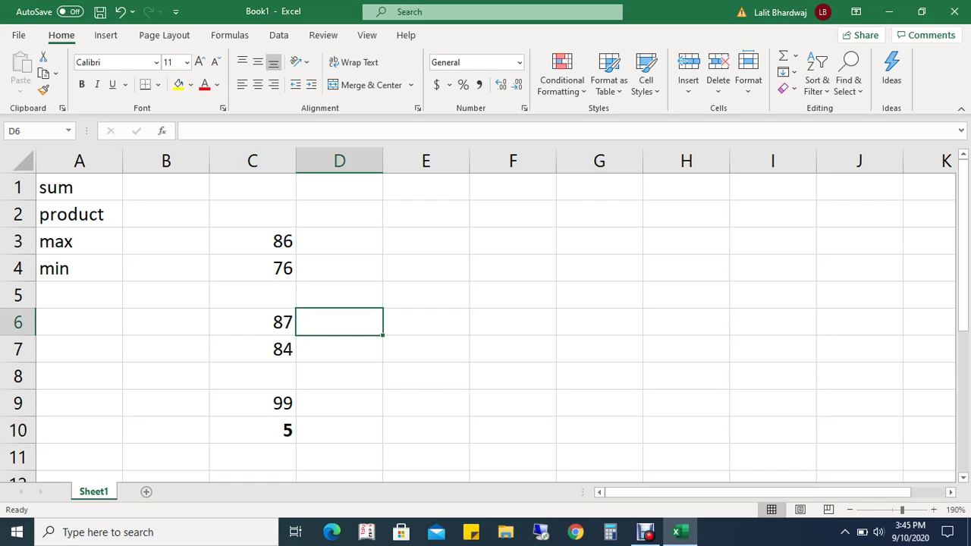
left_click(253, 430)
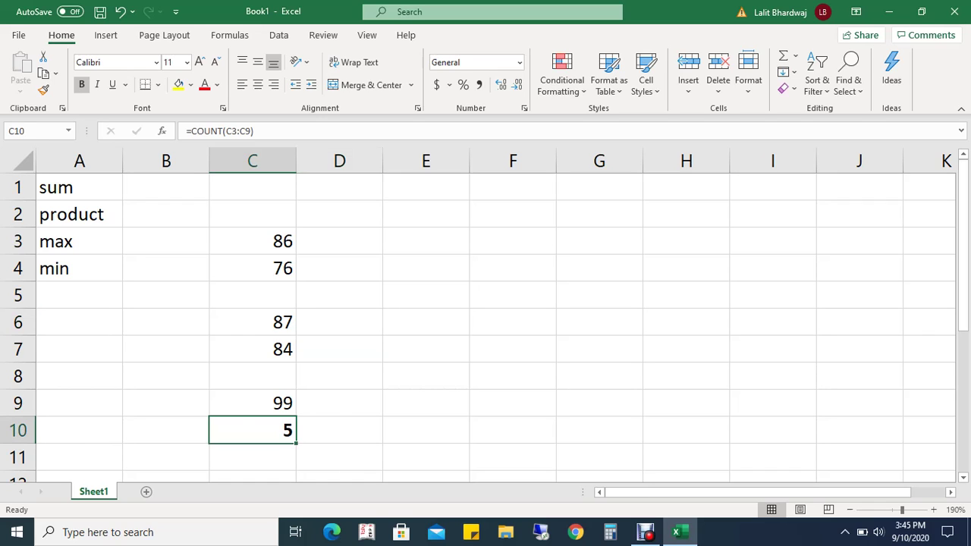
key("F2")
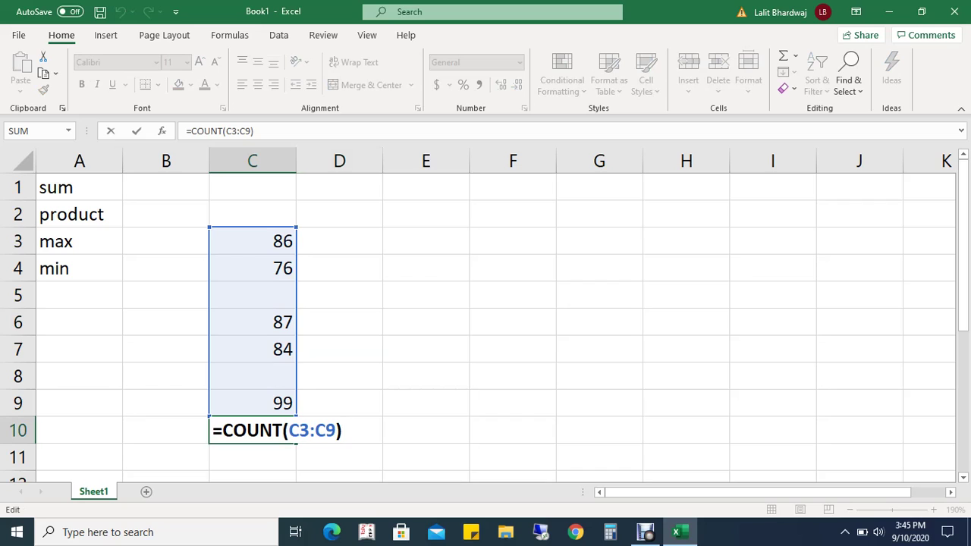
- Add the labels count in cell A5 and average in cell A6 to the function list
left_click(79, 295)
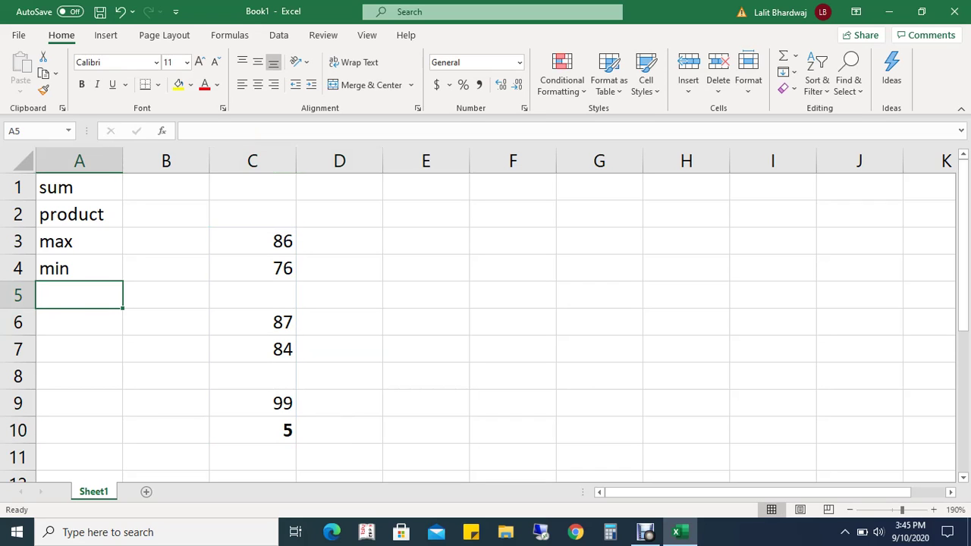
type("count")
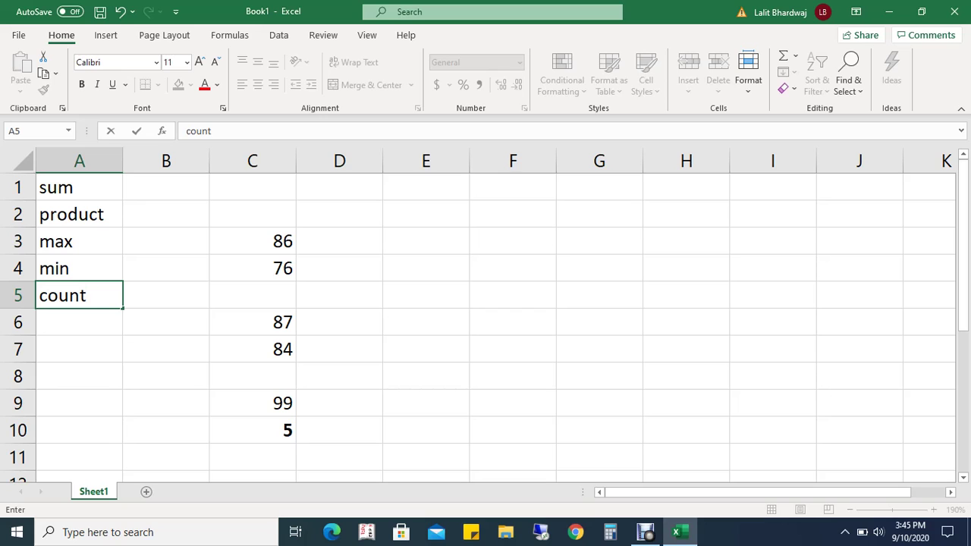
key("Return")
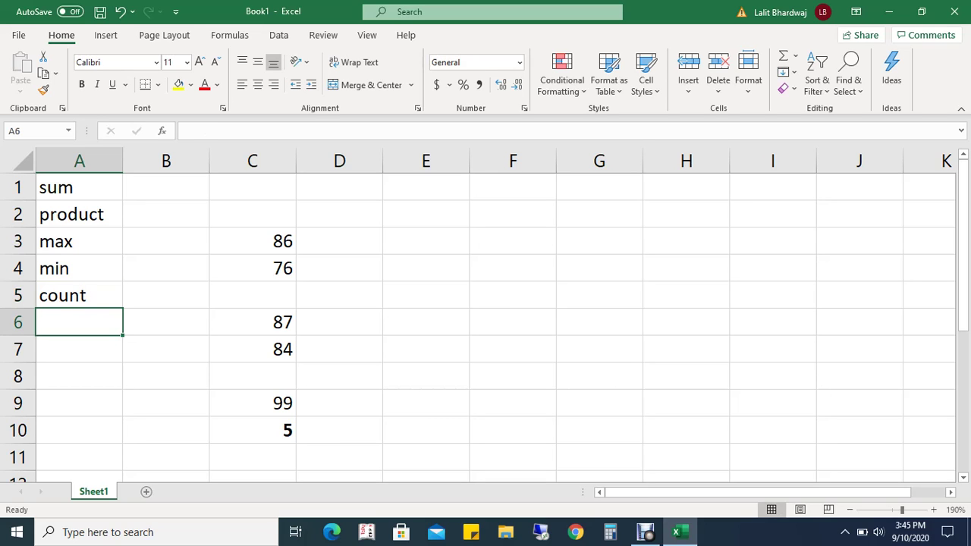
type("a")
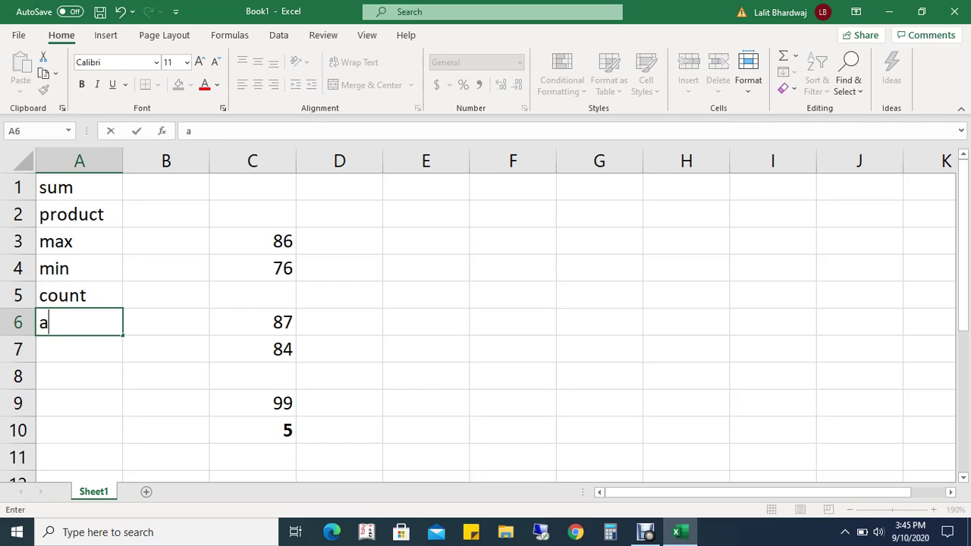
type("verage")
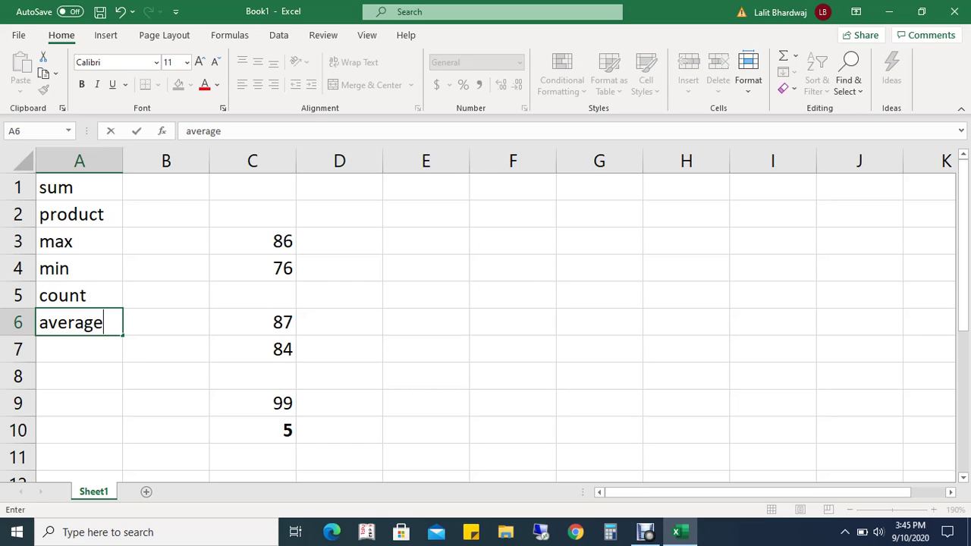
left_click(253, 457)
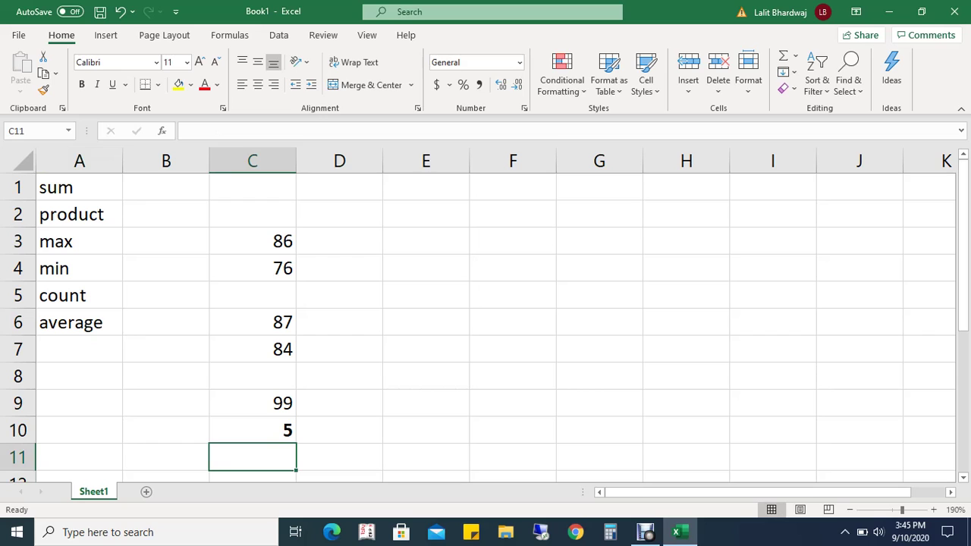
- Replace the COUNT function in cell C10 with AVERAGE, making the formula =AVERAGE(C3:C9)
left_click(253, 430)
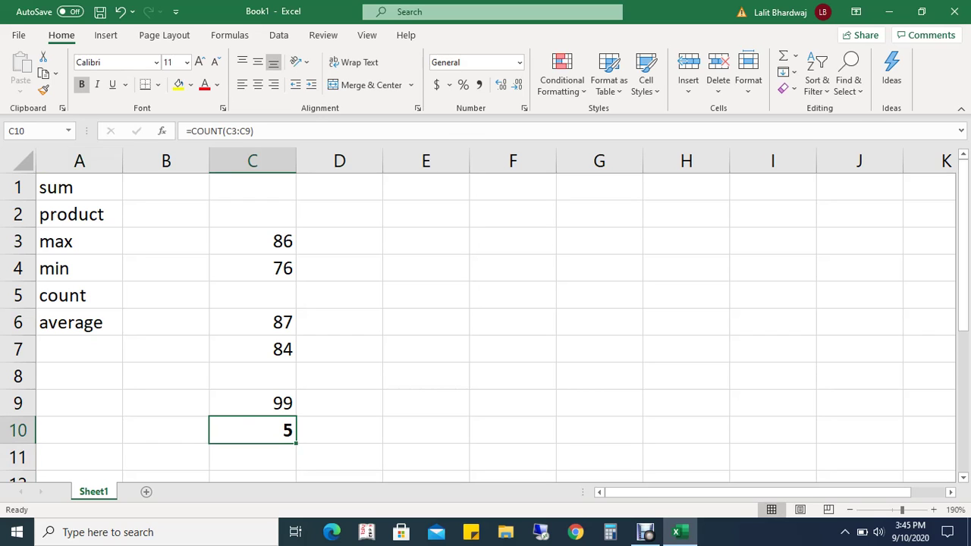
key("F2")
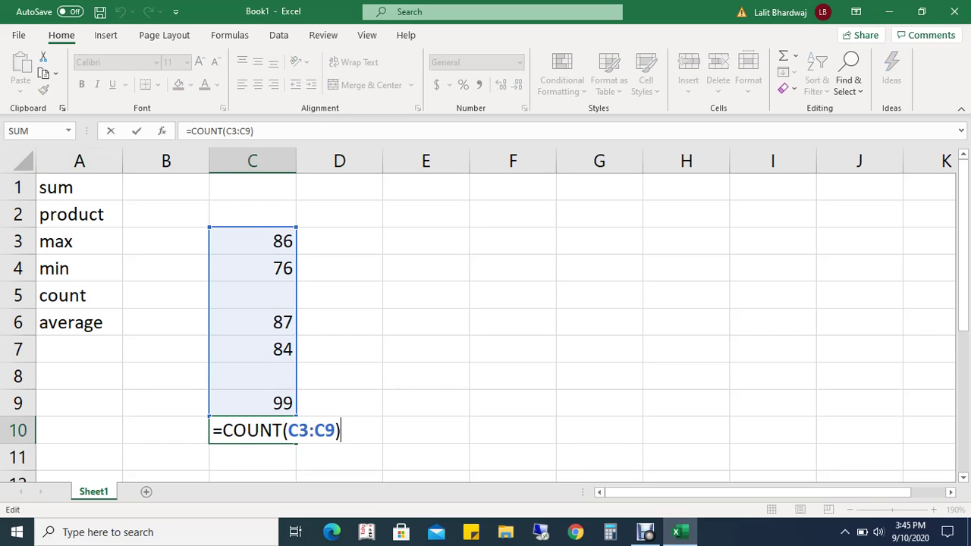
key("Left")
key("Left")
key("Left")
key("Left")
key("Left")
key("Left")
key("Left")
key("BackSpace")
key("BackSpace")
key("BackSpace")
key("BackSpace")
key("BackSpace")
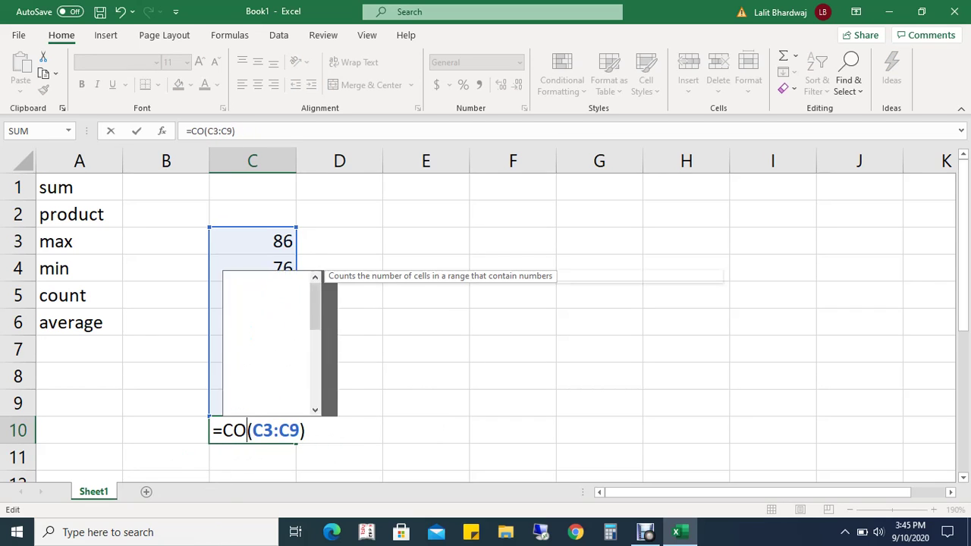
type("average")
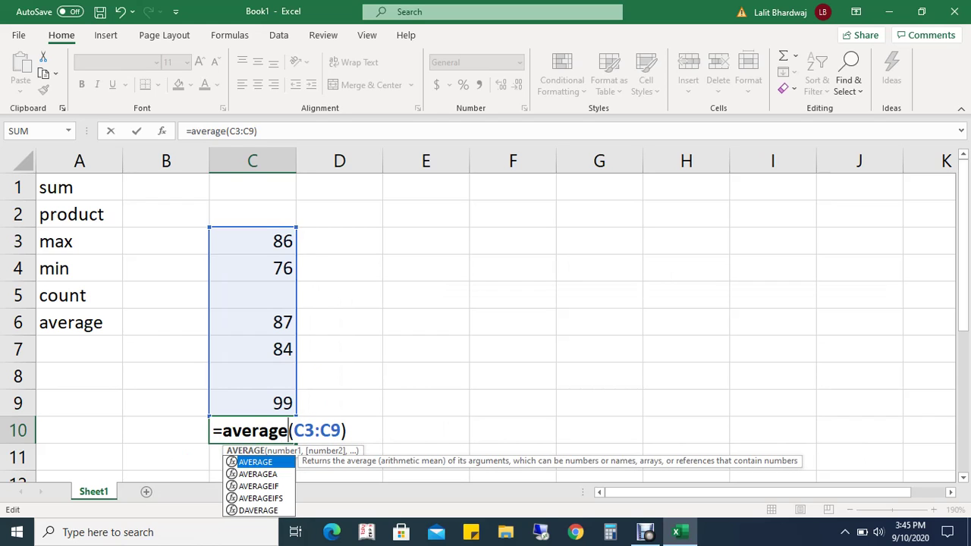
key("Return")
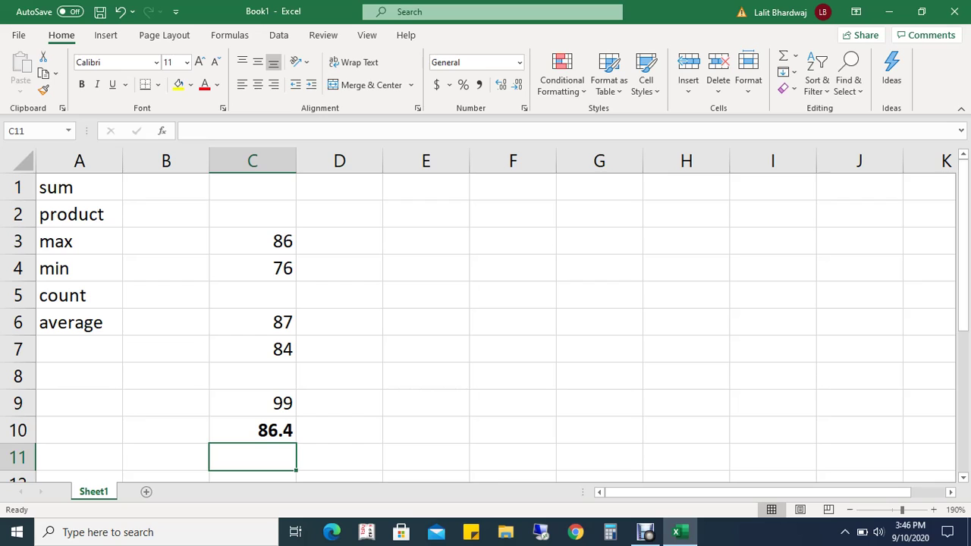
- Enter the manual calculation =86+76+87+84+99/5 in cell E3
left_click(426, 241)
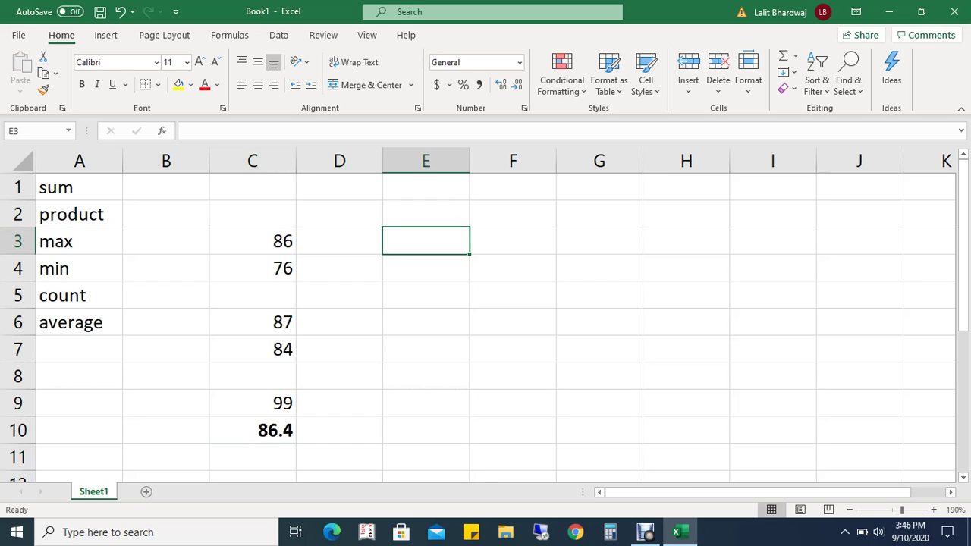
type("=")
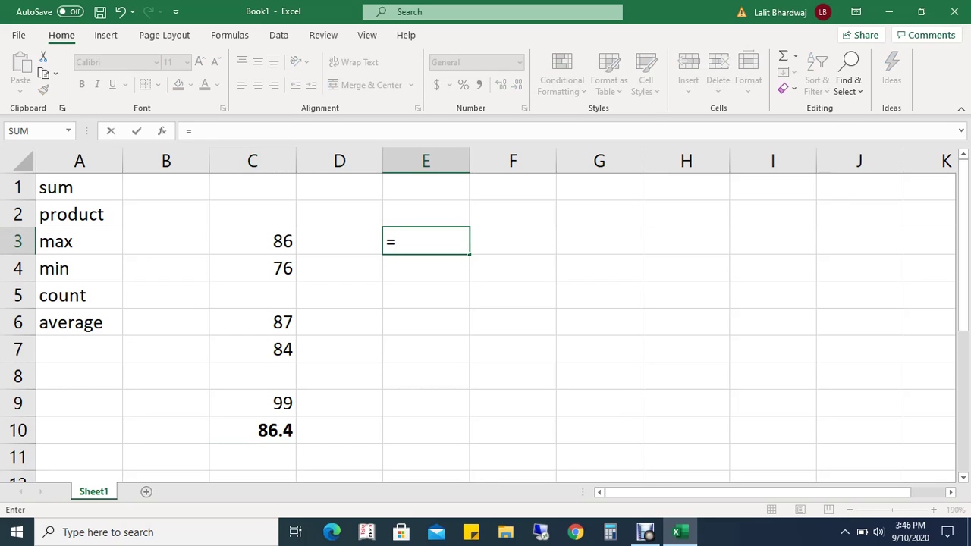
type("86+76")
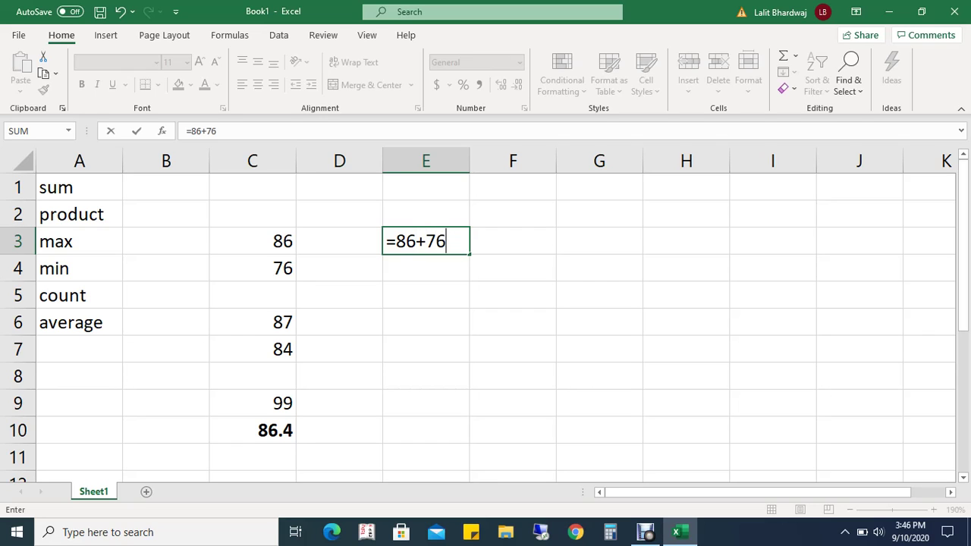
type("+87+")
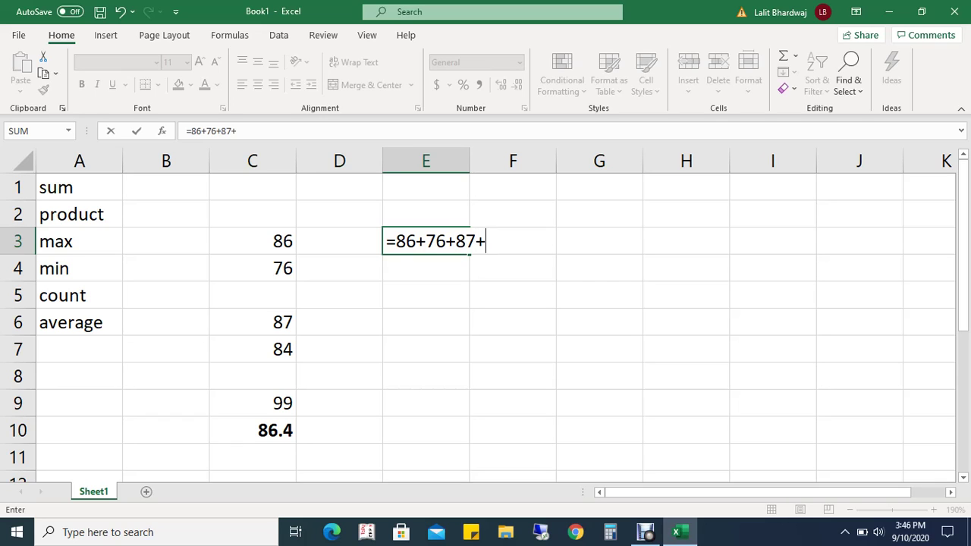
type("84+99")
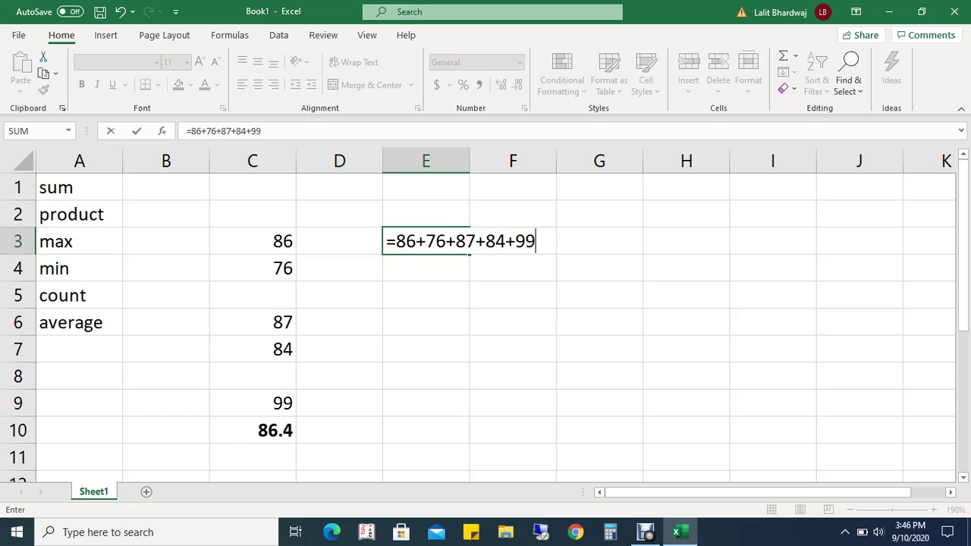
type("/5")
key("Return")
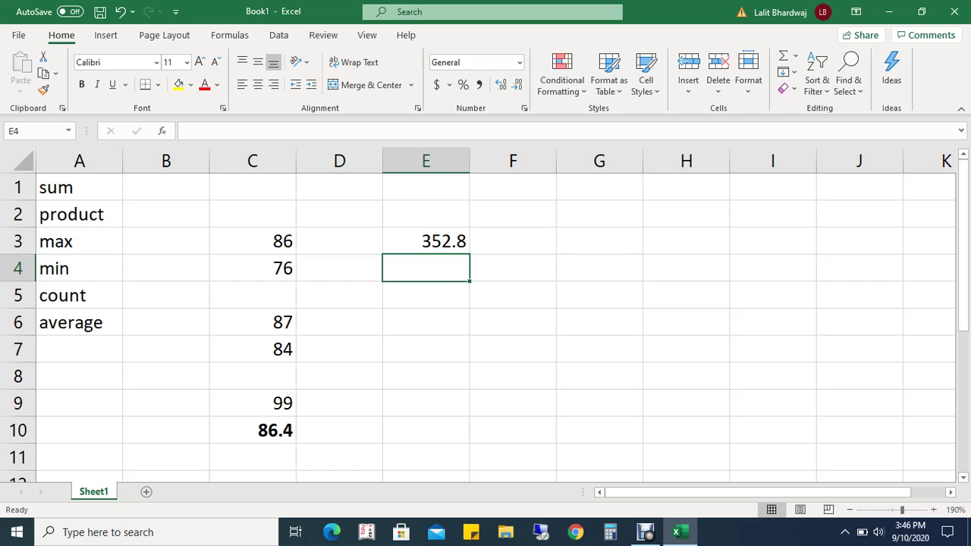
- Enclose the added numbers in cell E3 in parentheses so the formula reads =(86+76+87+84+99)/5
left_click(426, 240)
key("F2")
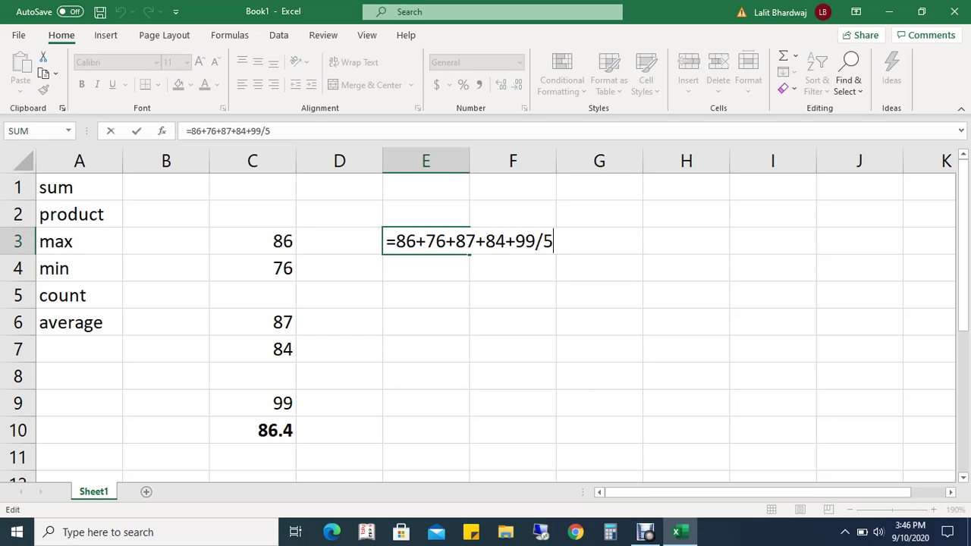
key("Left")
key("Left")
type(")")
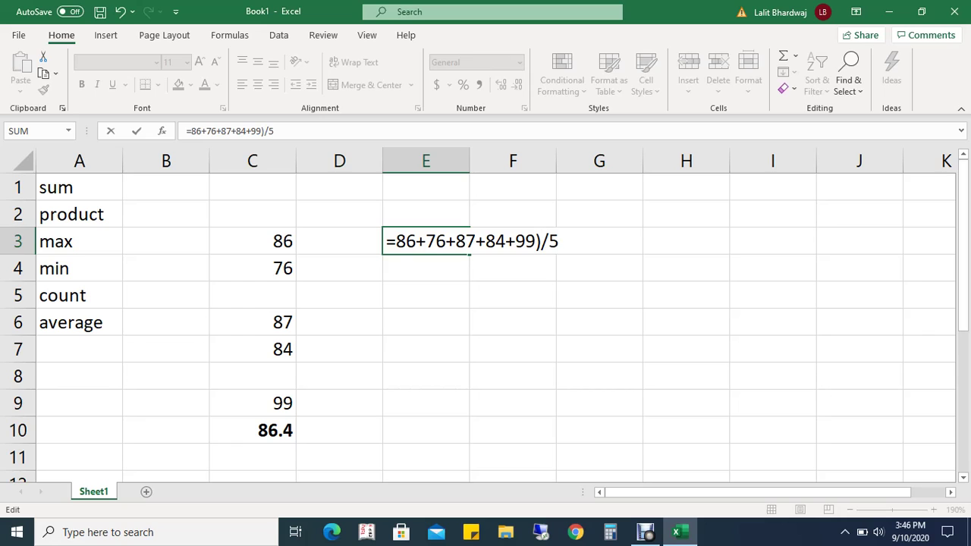
key("Left")
key("Left")
key("Left")
key("Left")
key("Left")
key("Left")
key("Left")
key("Left")
key("Left")
key("Left")
key("Left")
key("Left")
key("Left")
key("Left")
key("Left")
type("(")
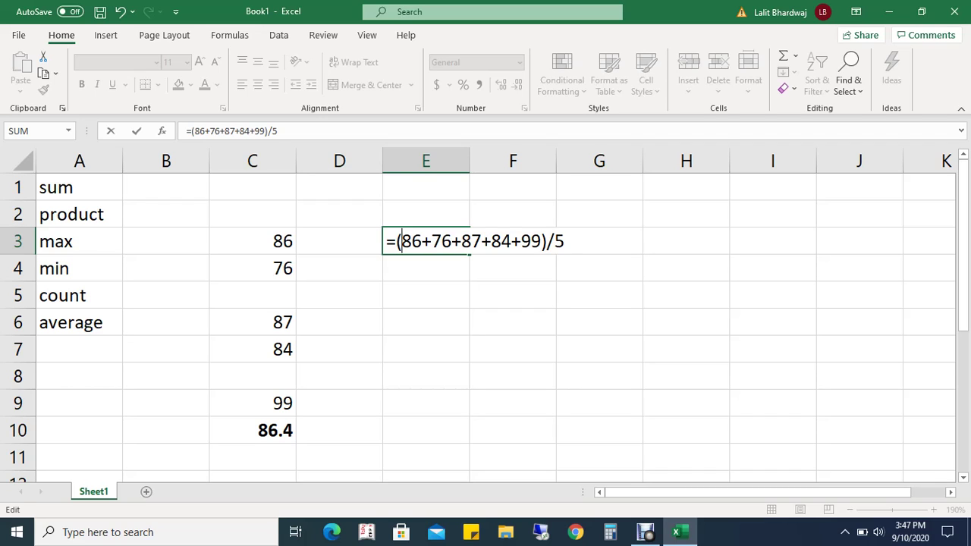
key("Return")
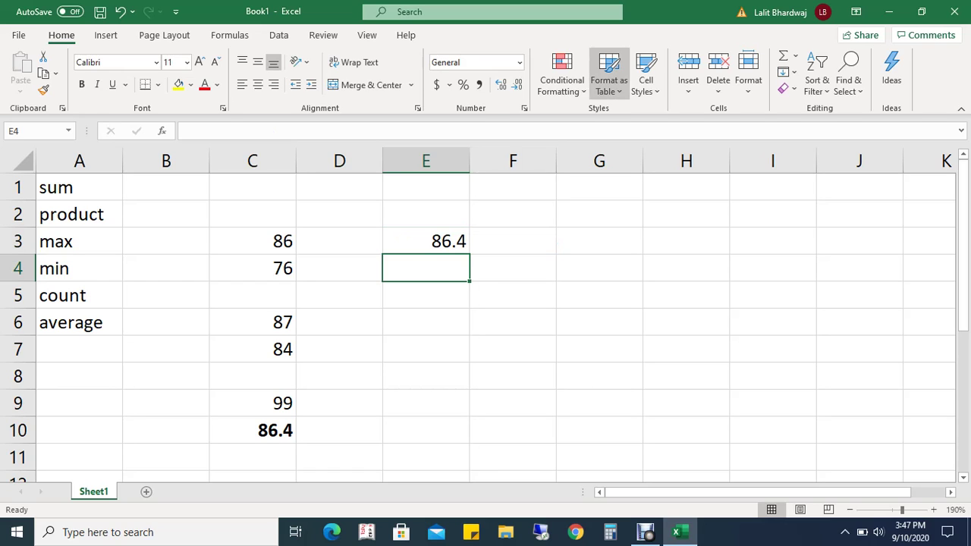
- Compare the manual average in cell E3 with the AVERAGE formula in cell C10 and its range
left_click(425, 241)
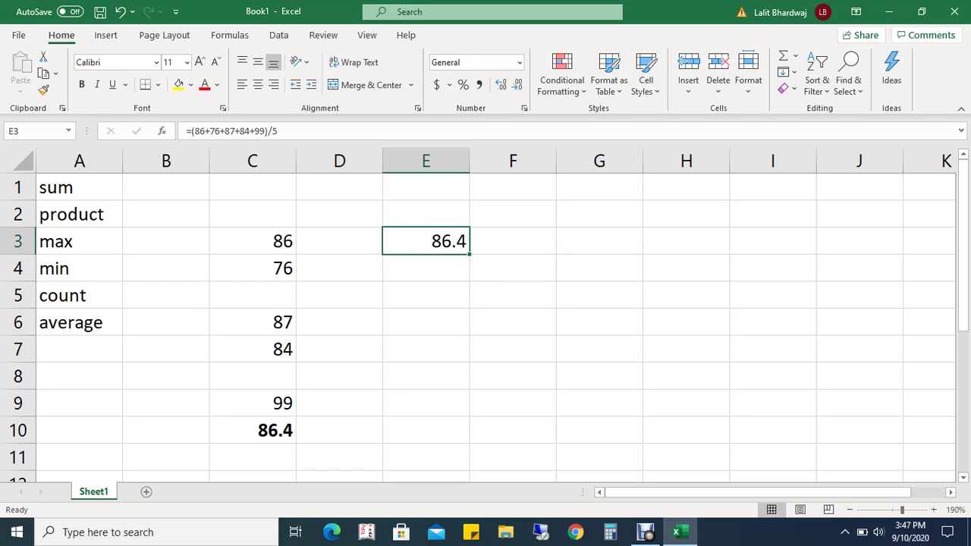
left_click(253, 430)
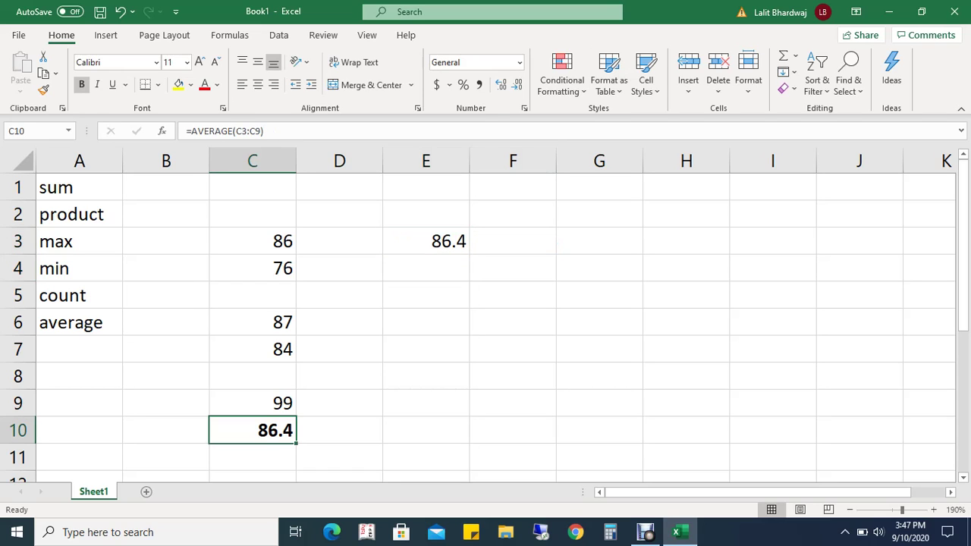
key("F2")
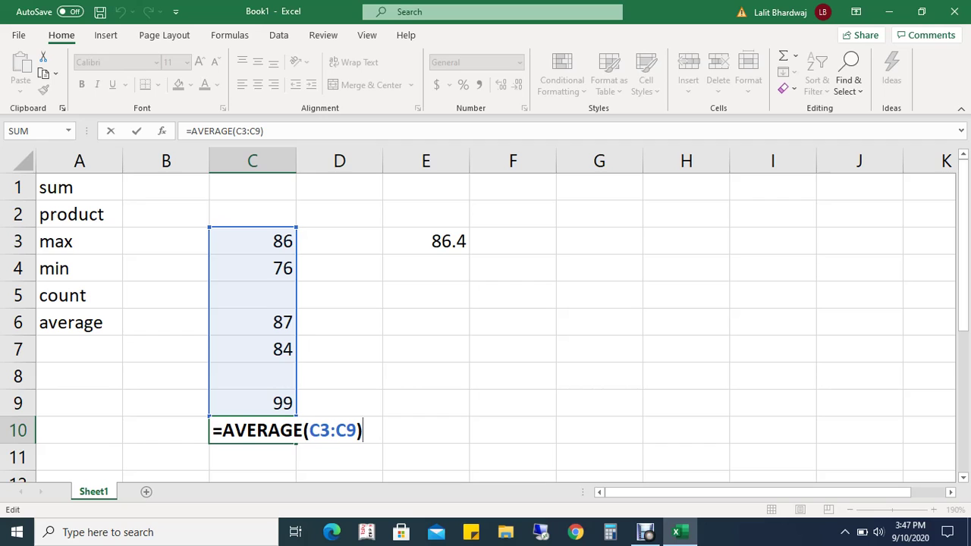
key("Return")
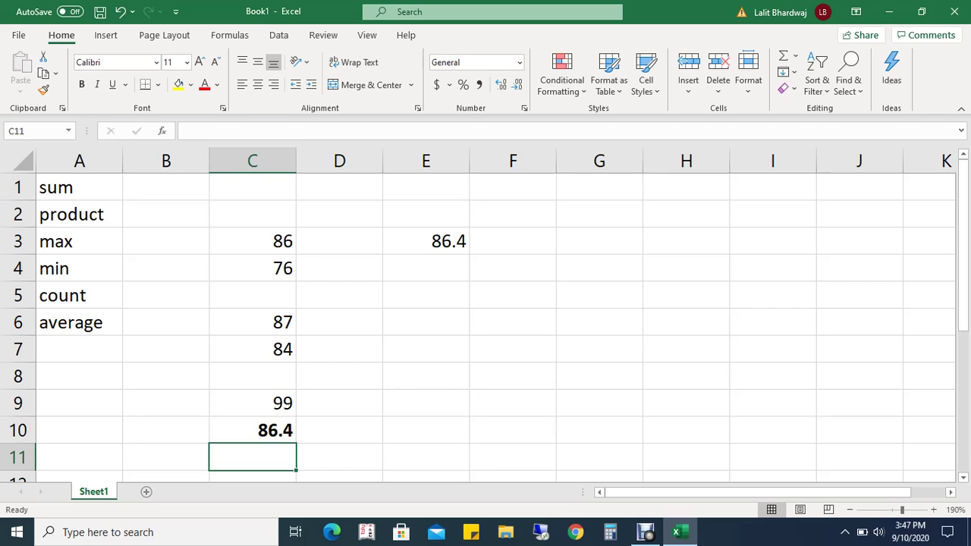
left_click(252, 430)
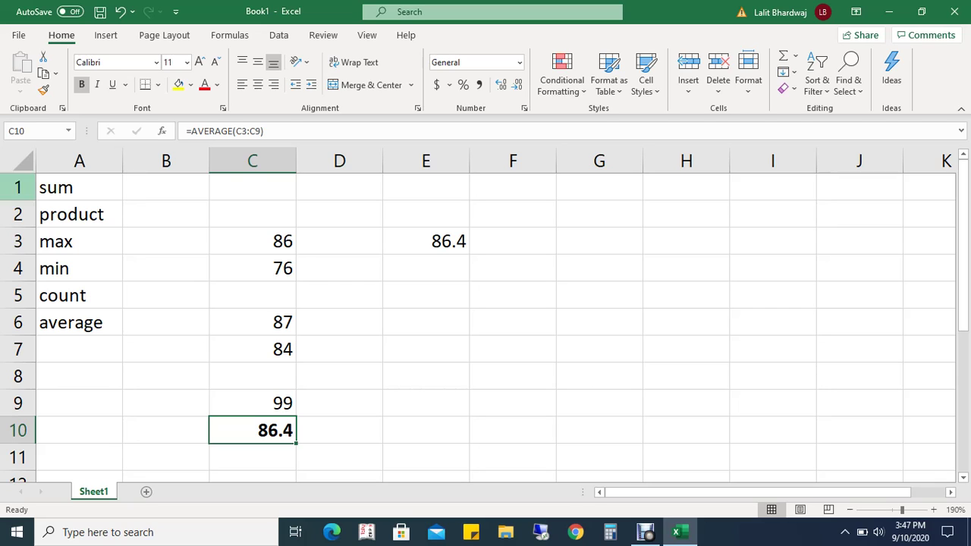
- Add the labels countif in cell A7 and sumif in cell A8
left_click(79, 349)
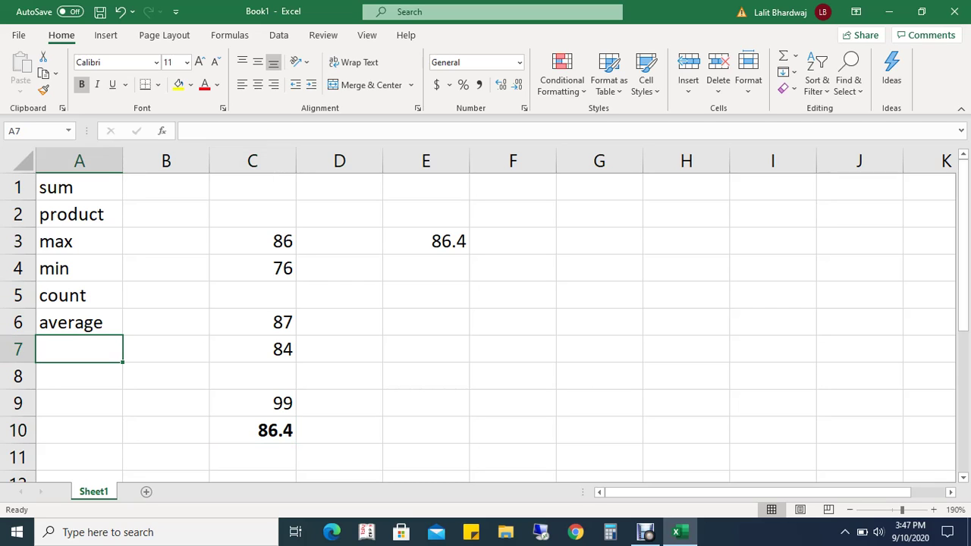
type("countif")
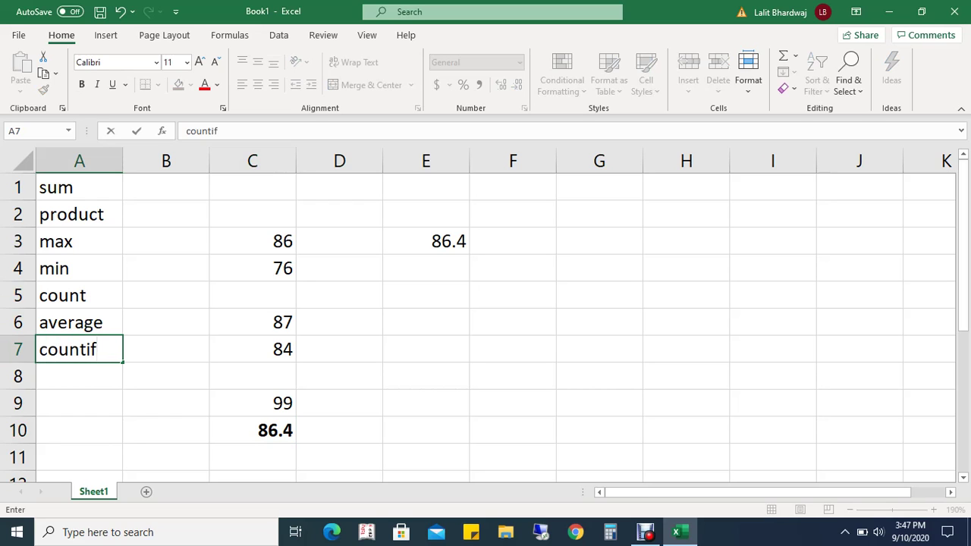
key("Return")
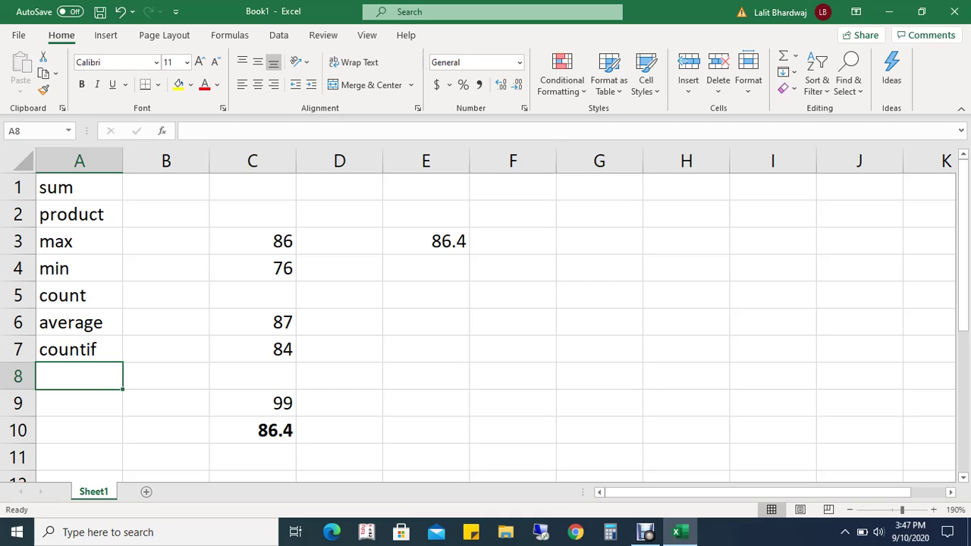
type("sumif")
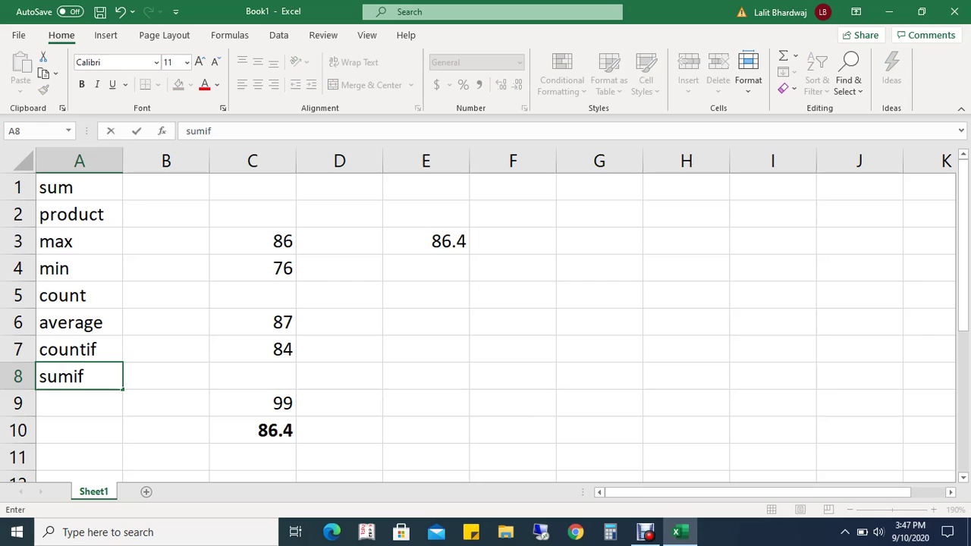
key("Return")
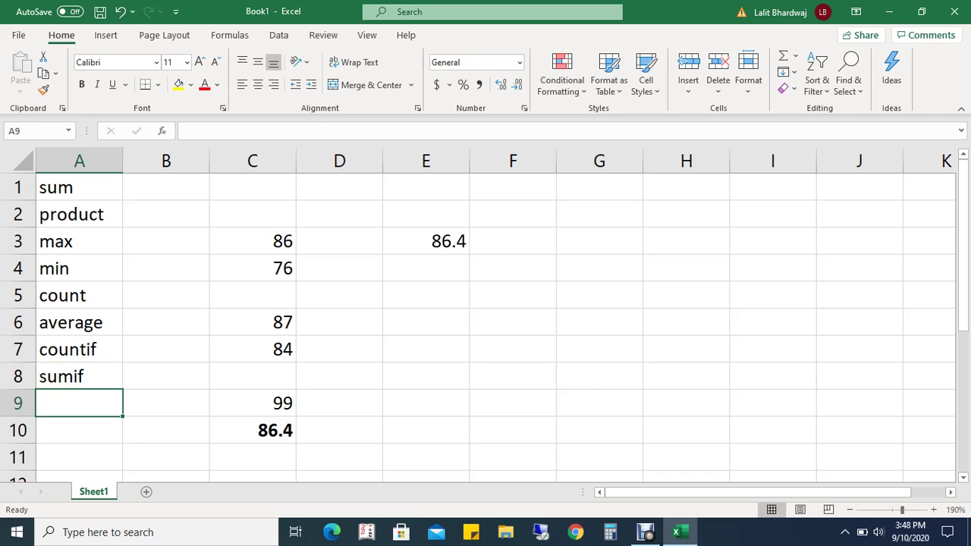
- Replace the AVERAGE function in cell C10 with COUNT, making the formula =COUNT(C3:C9)
left_click(252, 431)
key("F2")
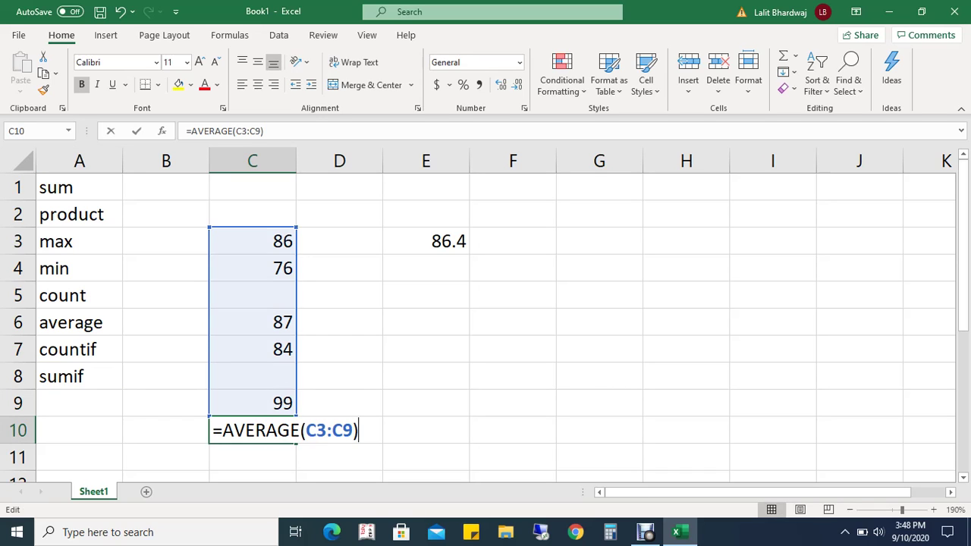
key("Left")
key("Left")
key("Left")
key("Left")
key("Left")
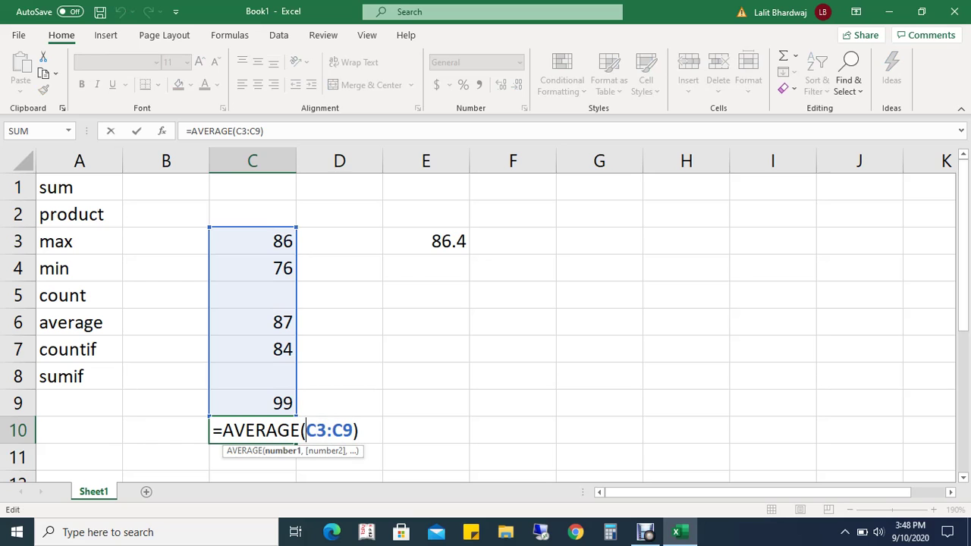
key("BackSpace")
key("BackSpace")
key("BackSpace")
key("BackSpace")
key("BackSpace")
key("BackSpace")
key("BackSpace")
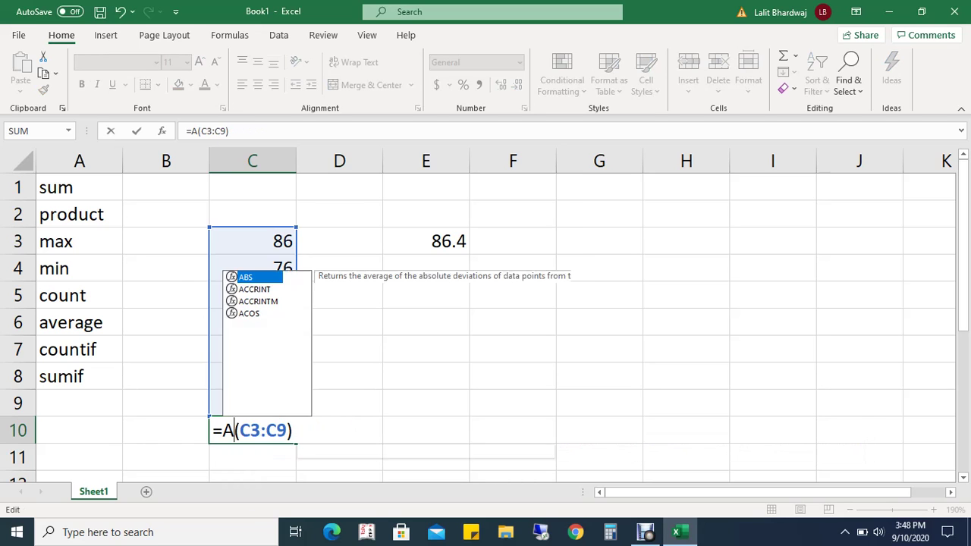
type("count")
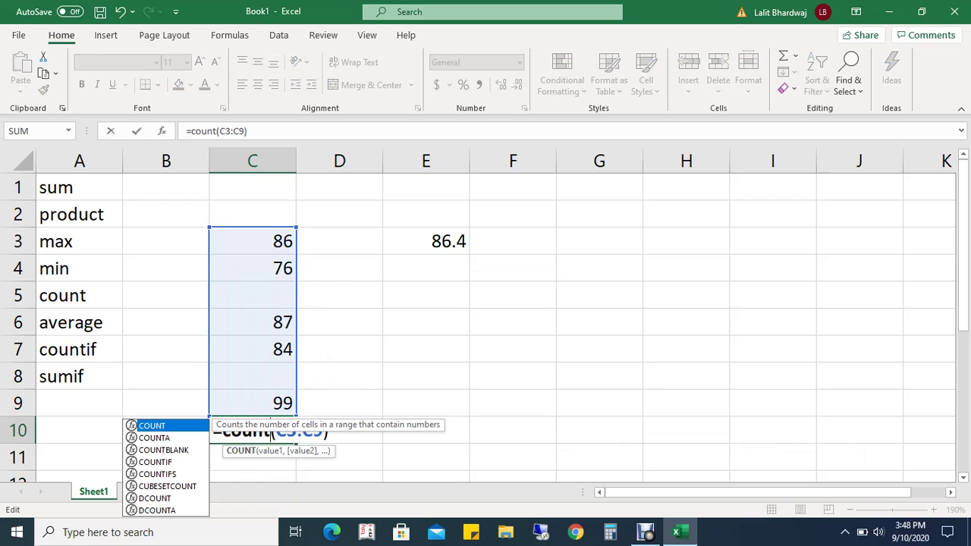
key("Return")
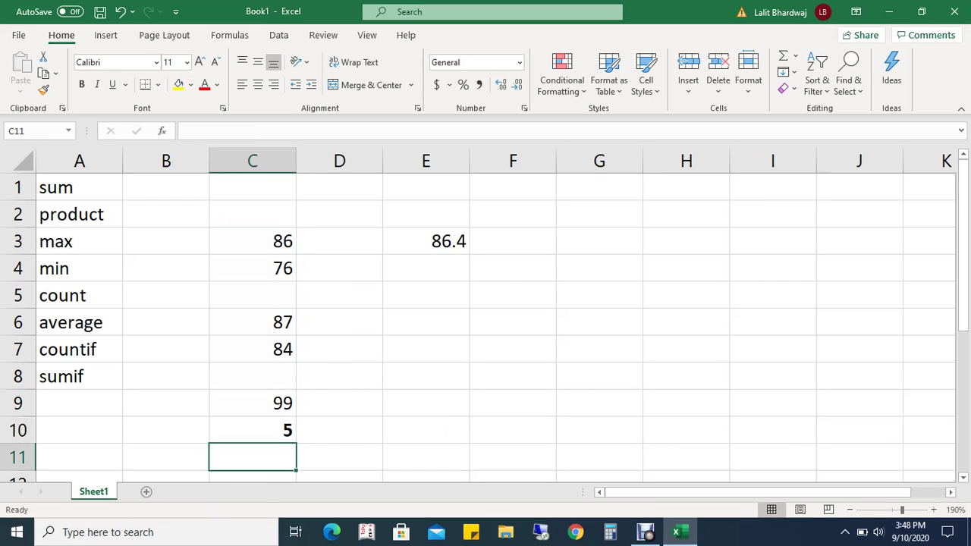
- Fill the empty cells in the number column with 85 in C5 and 43 in C8
left_click(253, 323)
left_click(252, 295)
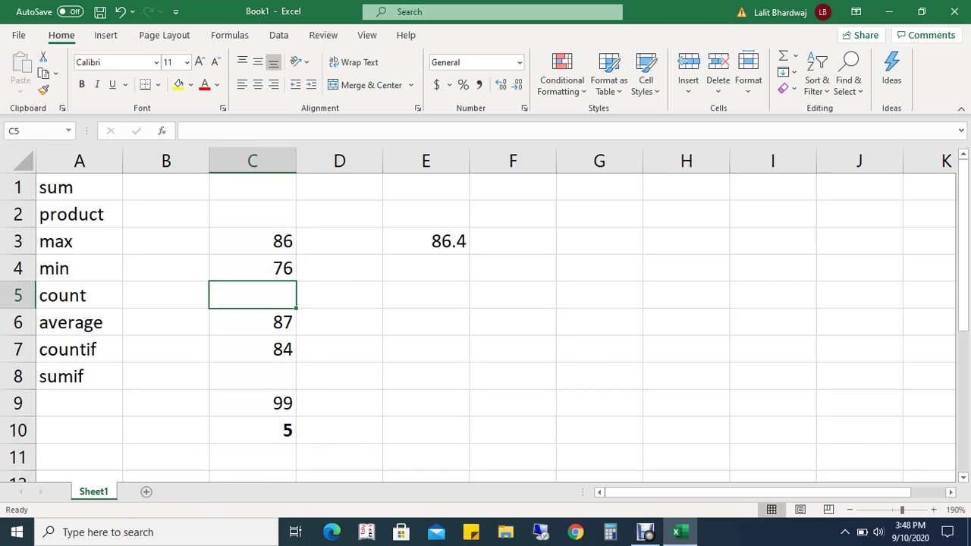
type("85")
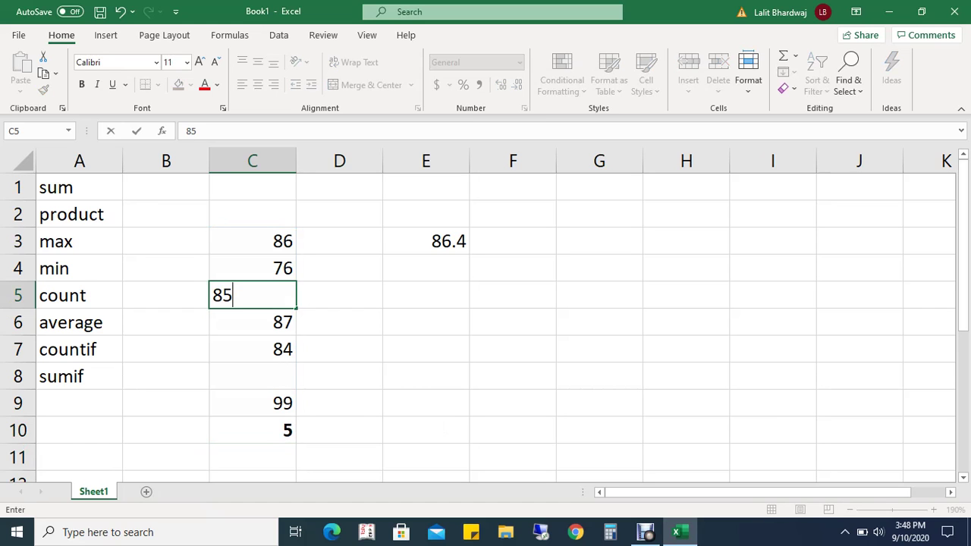
key("Return")
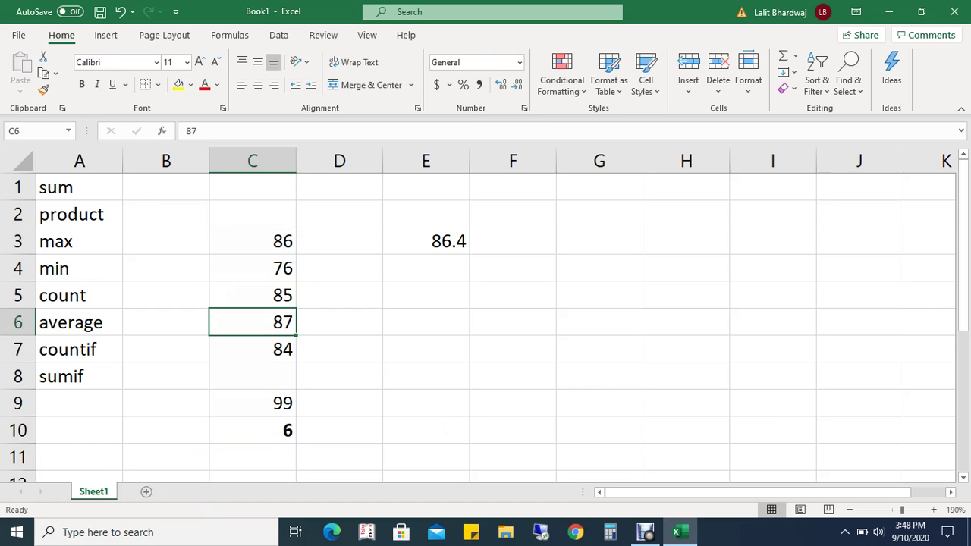
left_click(253, 376)
type("43")
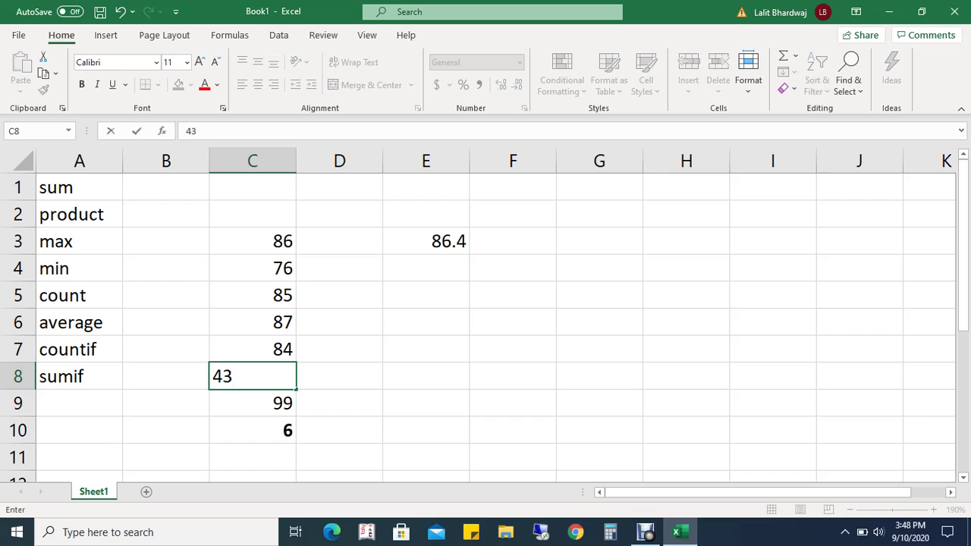
key("Return")
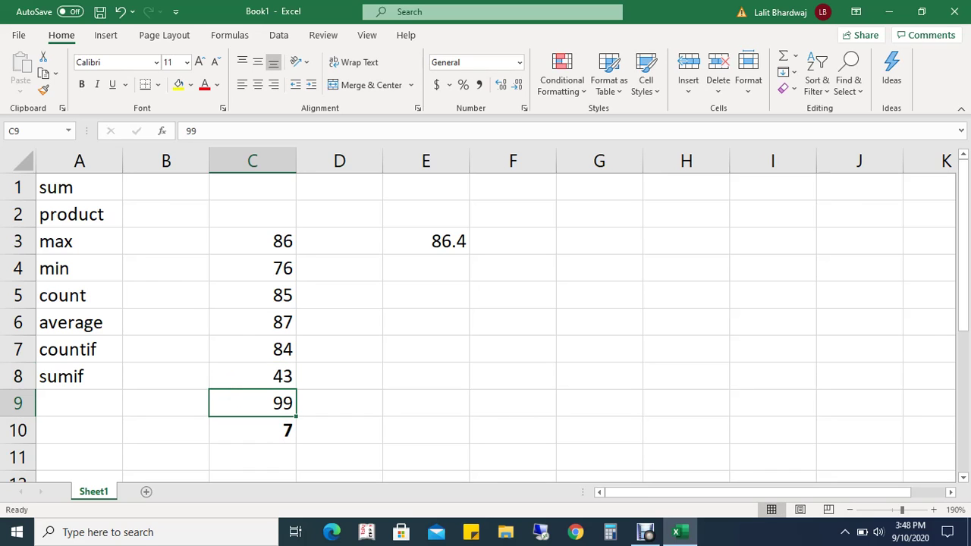
- Change the function in cell C10 to COUNTIF and try to enter it with only the range C3:C9
left_click(253, 430)
key("F2")
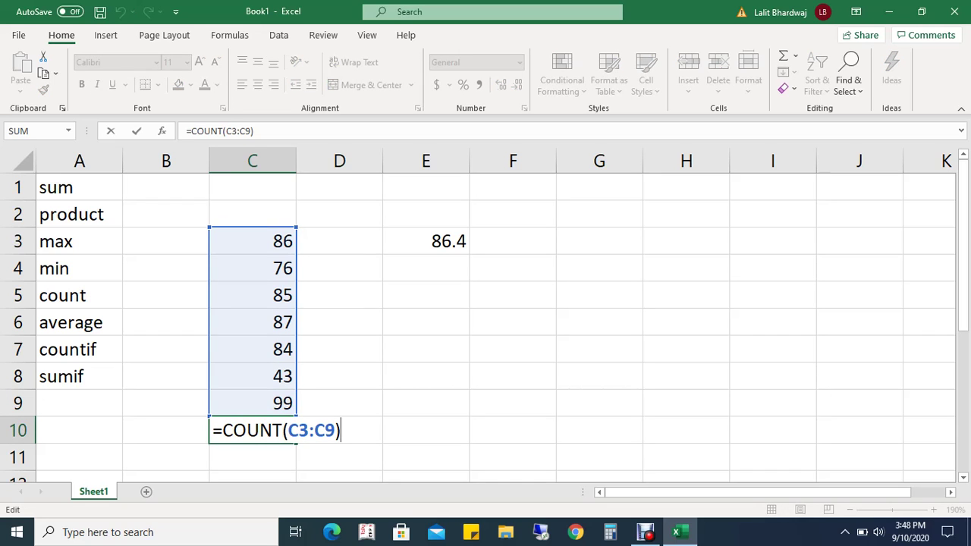
left_click(284, 430)
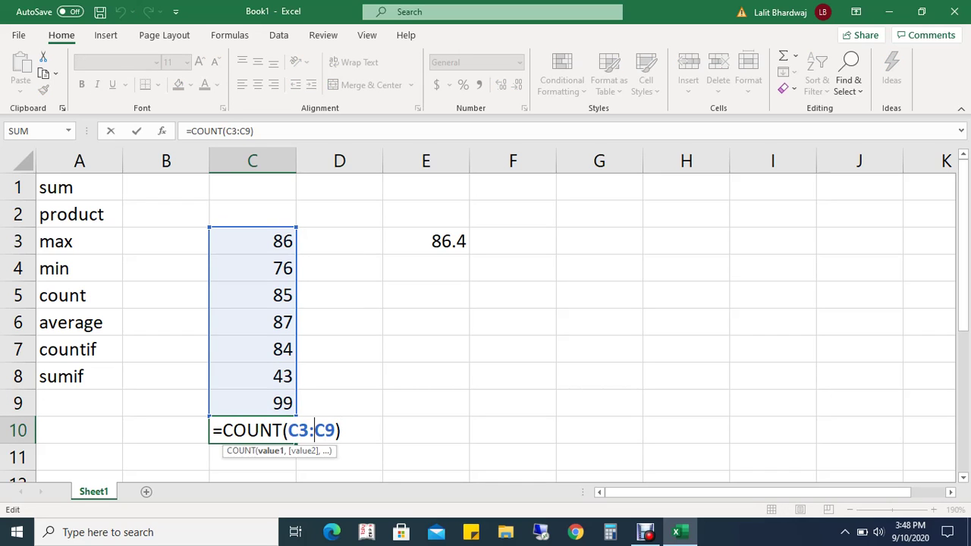
type("if")
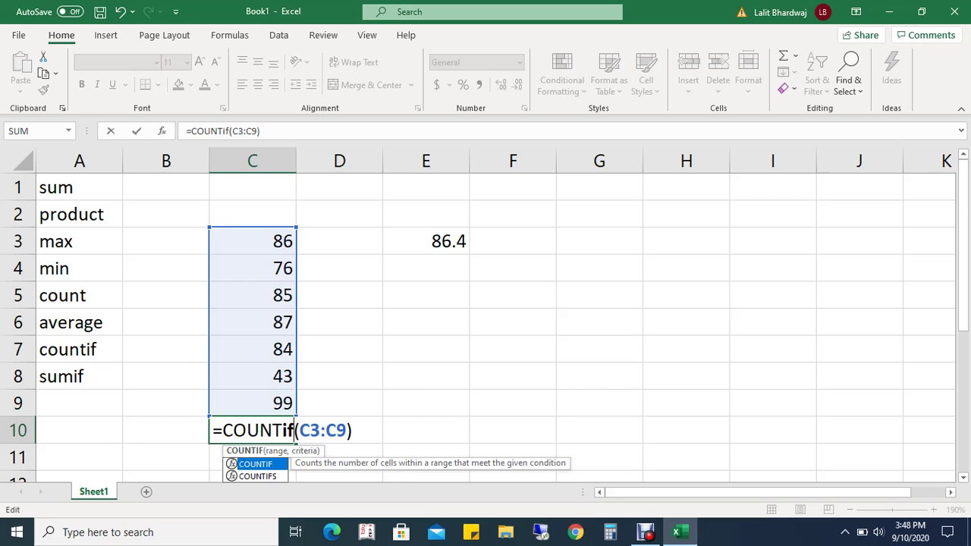
key("Return")
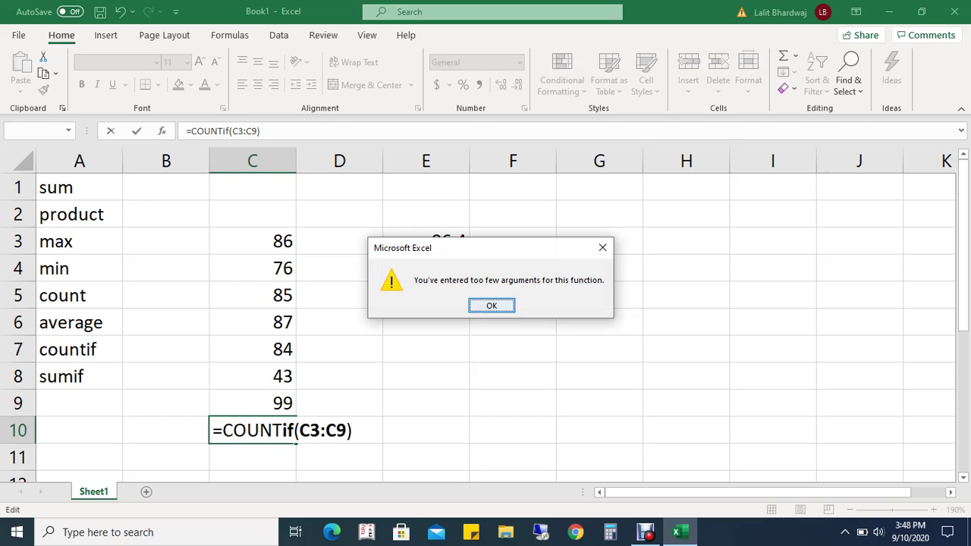
key("Return")
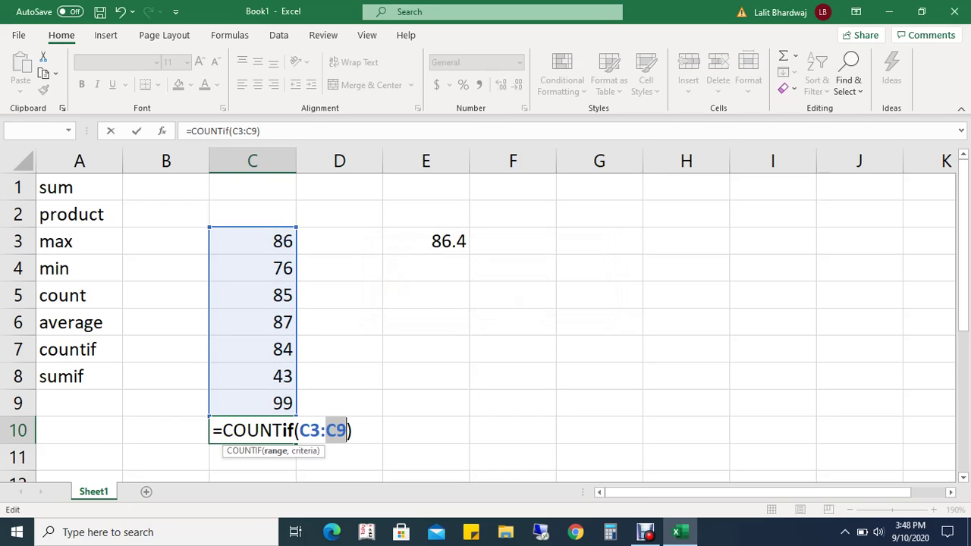
- Add the criterion ">50" as the second argument of the COUNTIF formula in cell C10
left_click(347, 430)
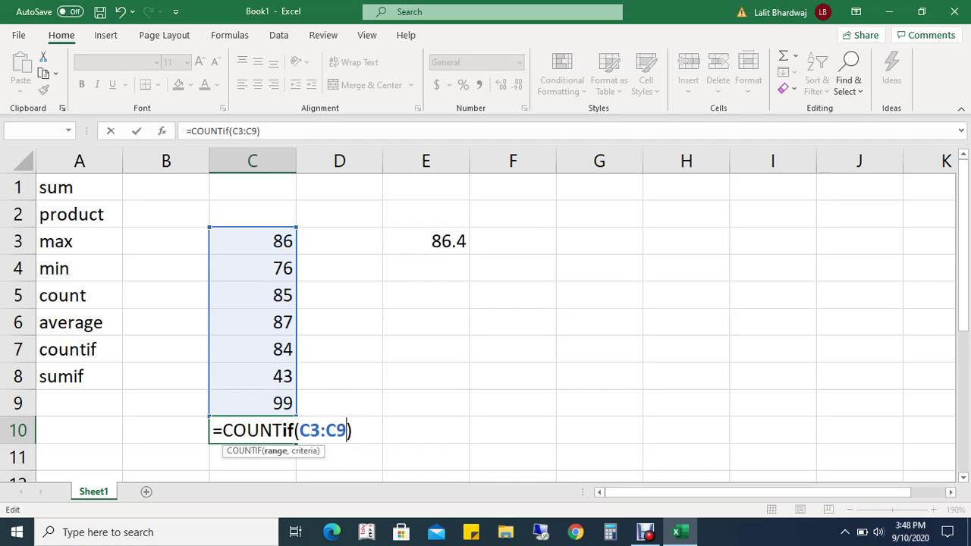
type(",")
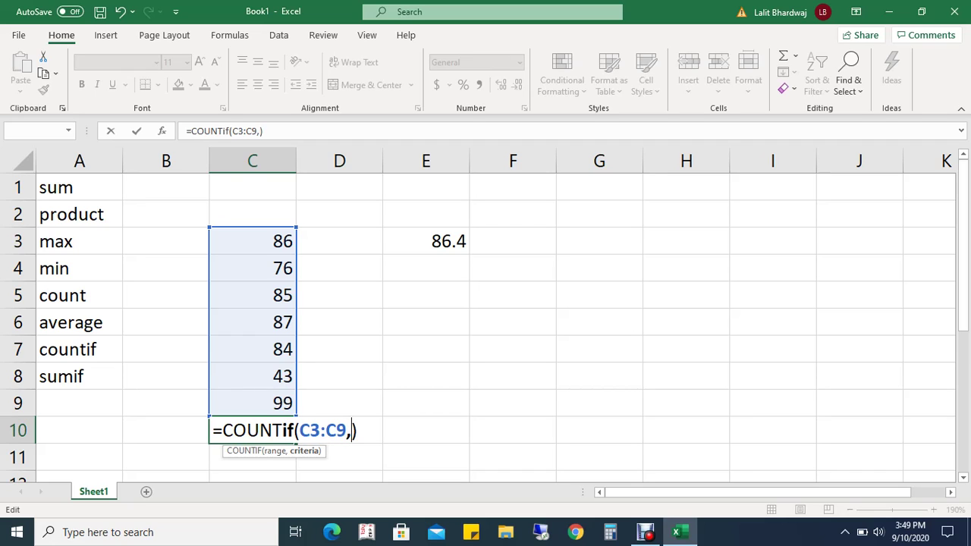
type("\"50\"")
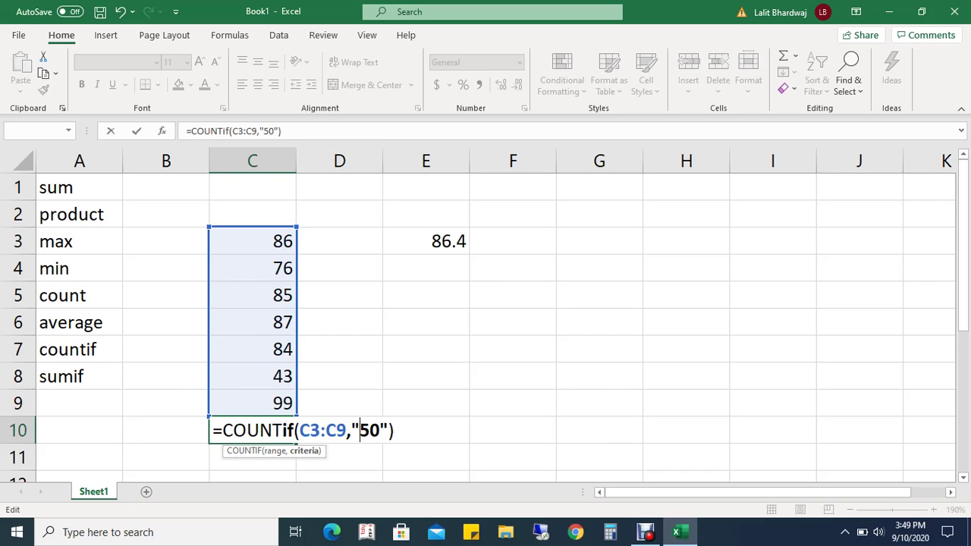
type(">")
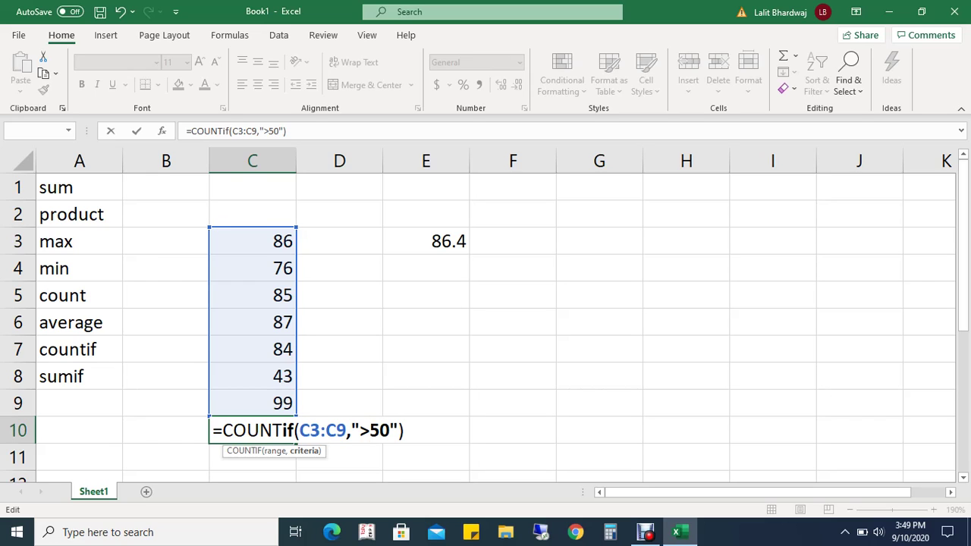
type("=")
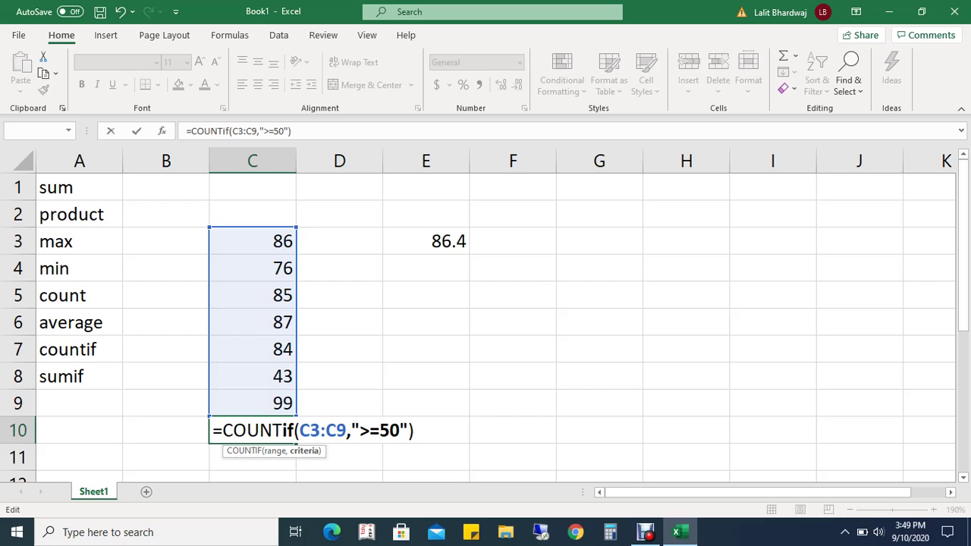
key("BackSpace")
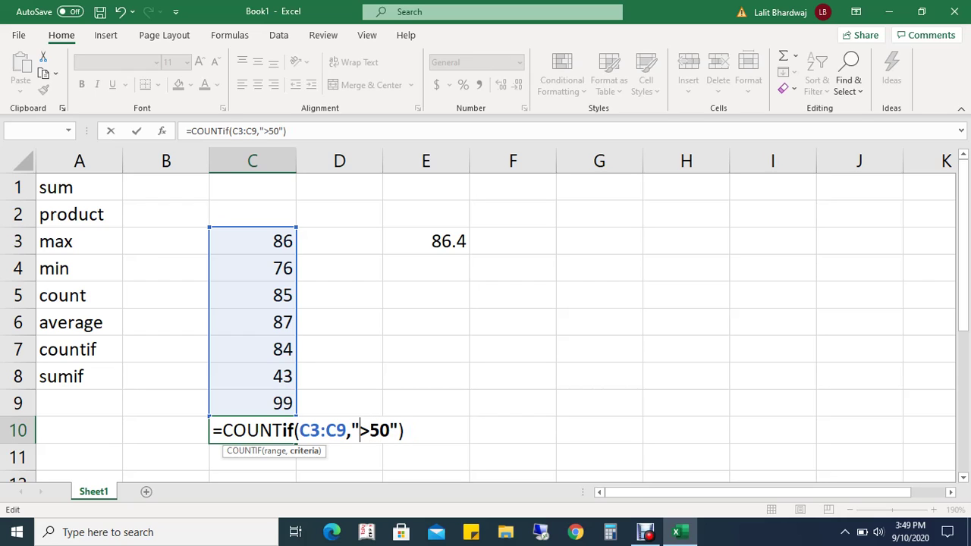
type("=")
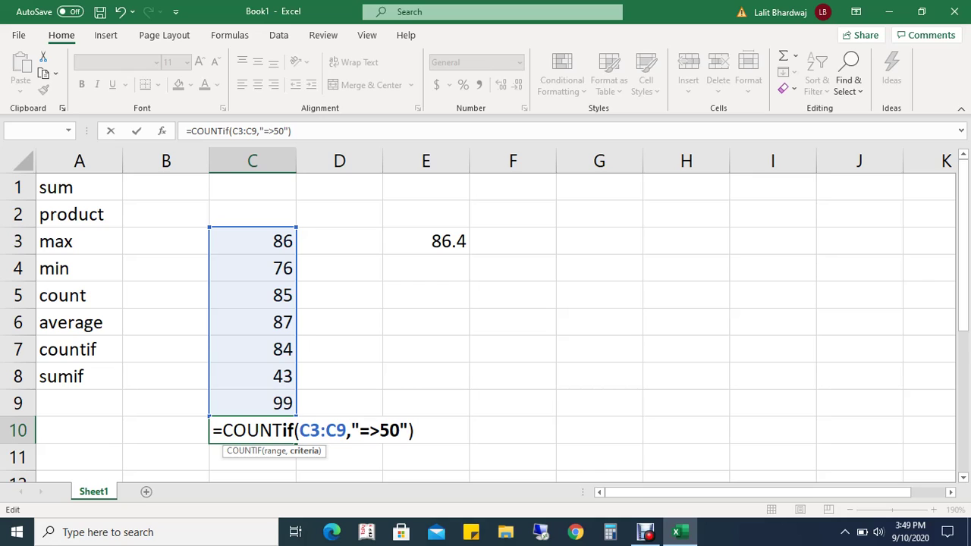
key("BackSpace")
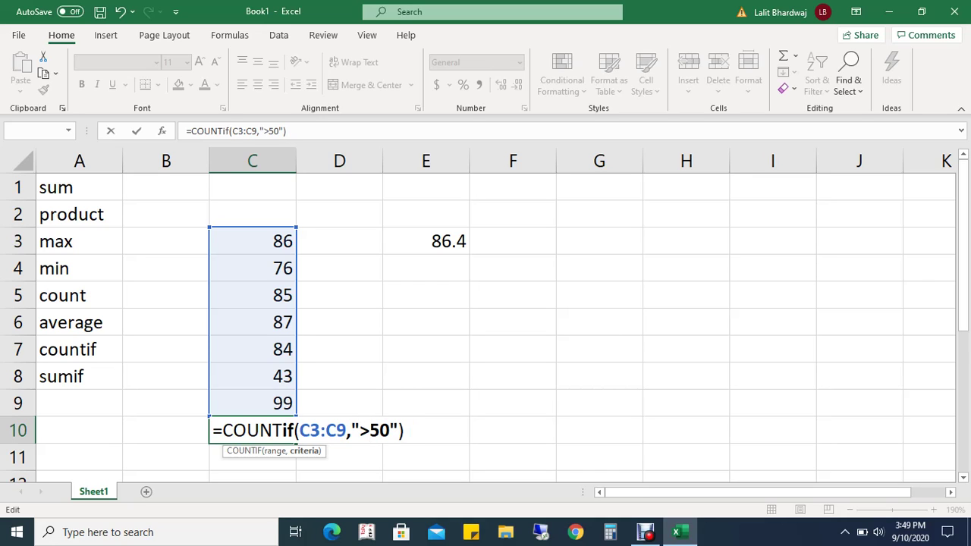
- Extend the criterion to ">=50" and enter the formula =COUNTIF(C3:C9,">=50") in cell C10
key("Right")
type("=")
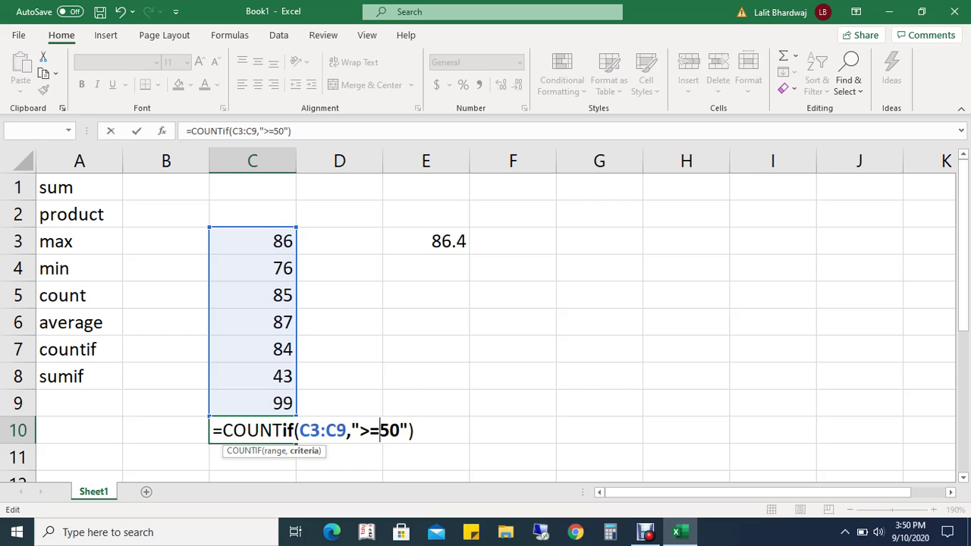
key("Return")
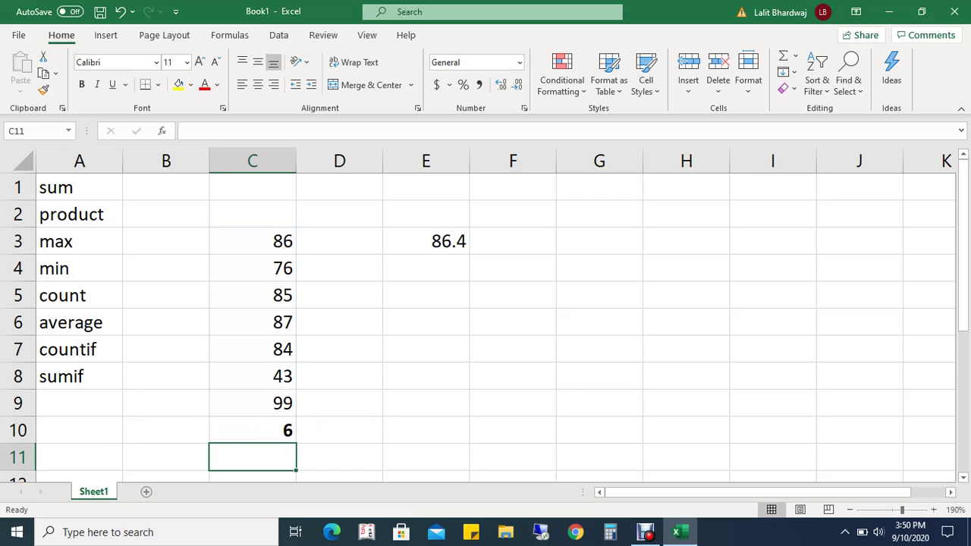
- Check the COUNTIF formula in cell C10 against the individual numbers in C3:C9 that meet its criterion
left_click(253, 430)
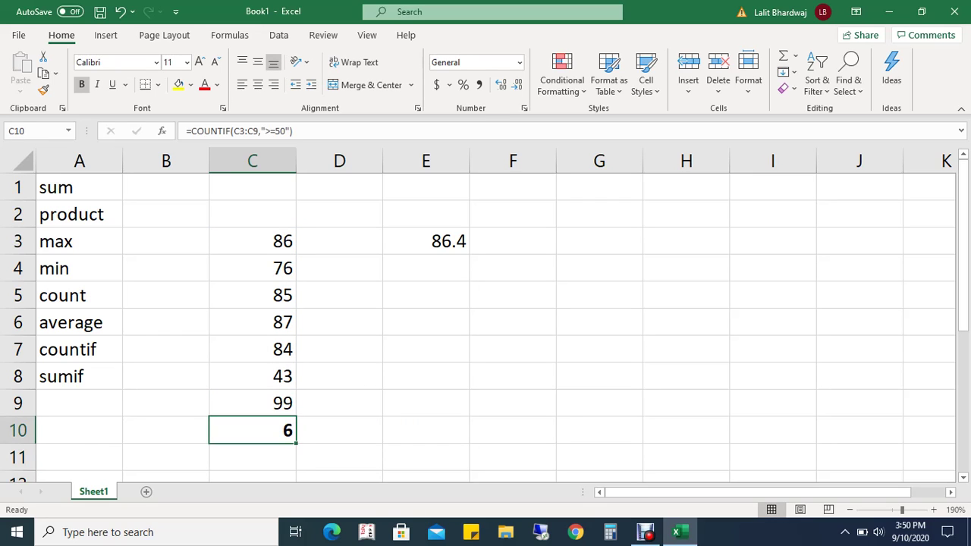
left_click(252, 241)
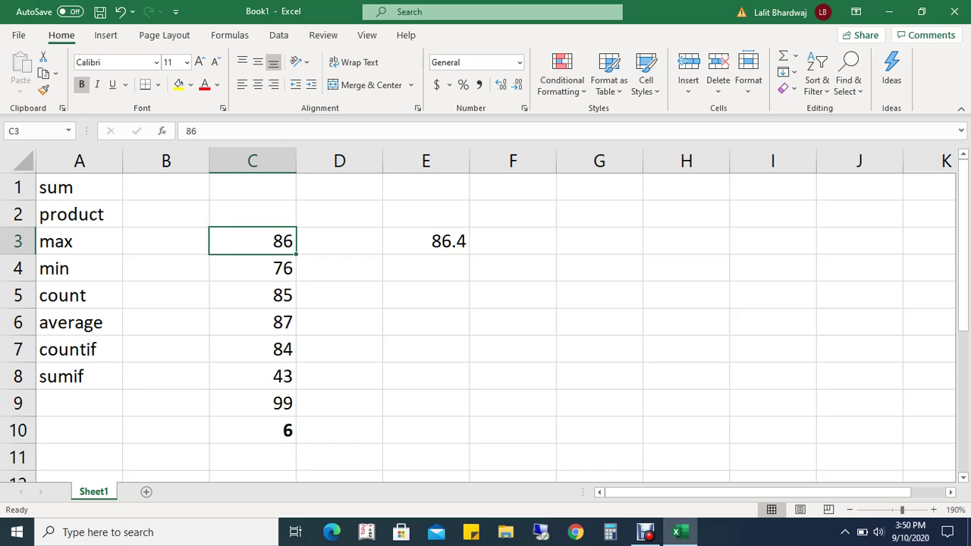
left_click(252, 268)
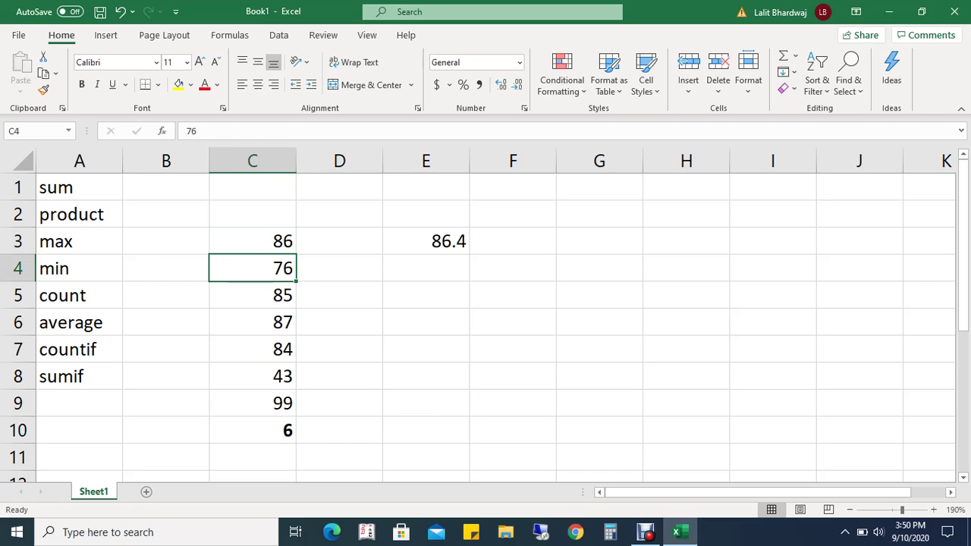
left_click(253, 295)
left_click(253, 322)
left_click(252, 349)
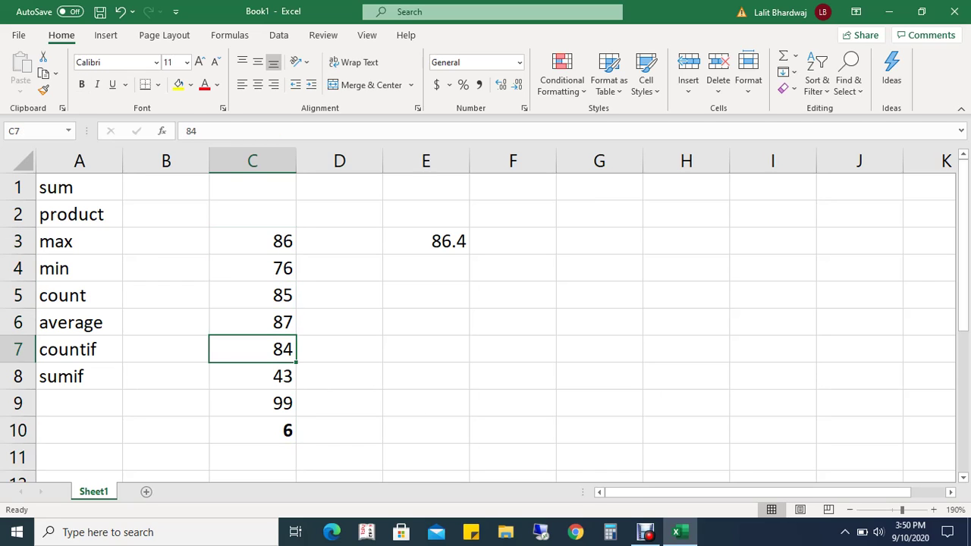
left_click(252, 403)
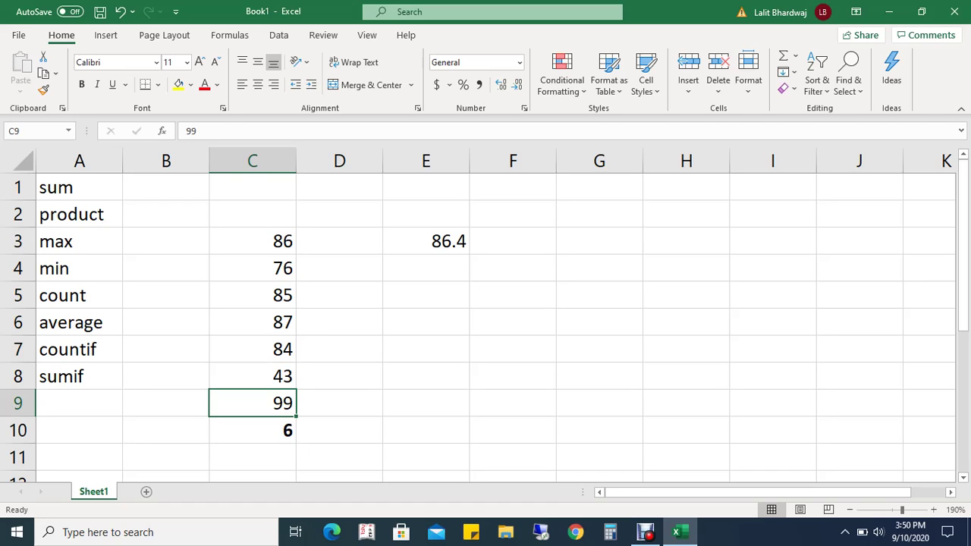
- Review the COUNTIF formula in cell C10 and set the number in cell C8 to 50
left_click(253, 430)
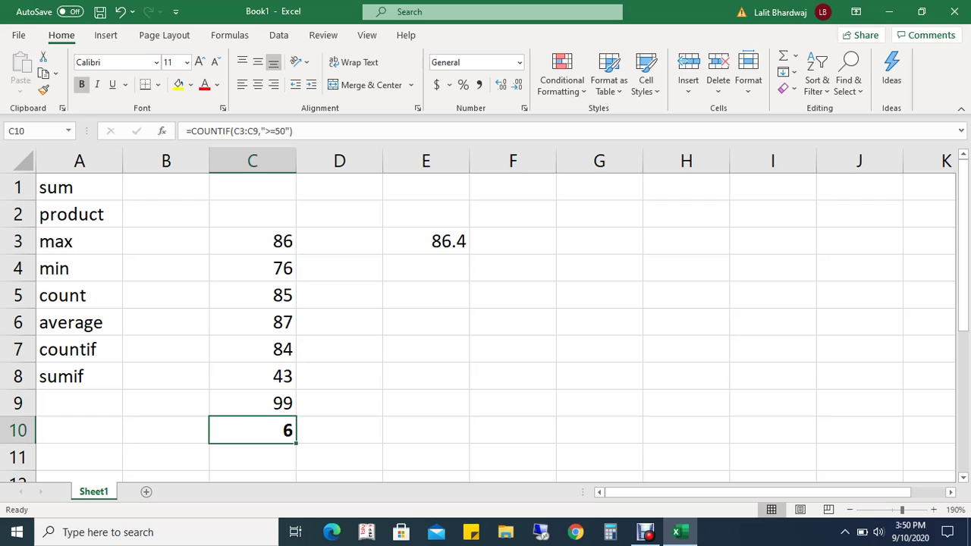
key("F2")
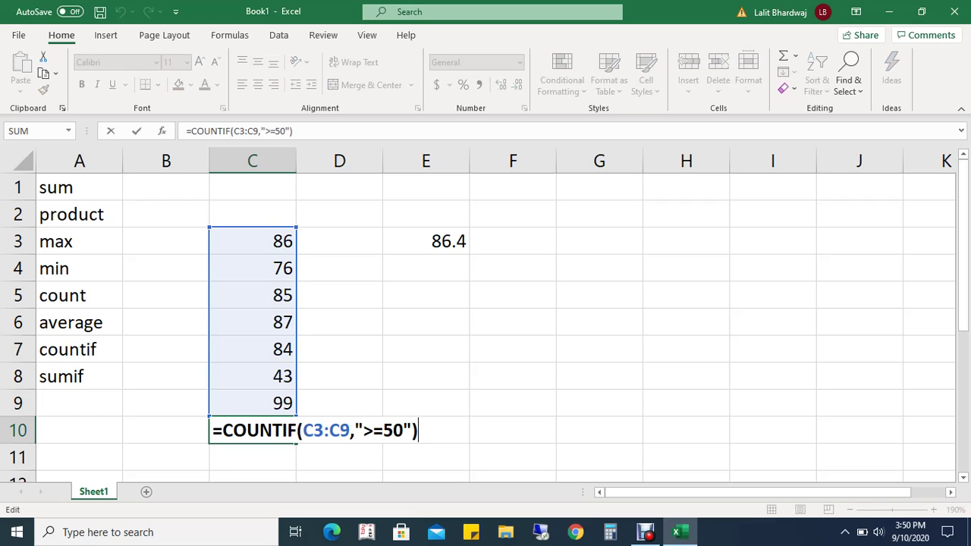
left_click(253, 377)
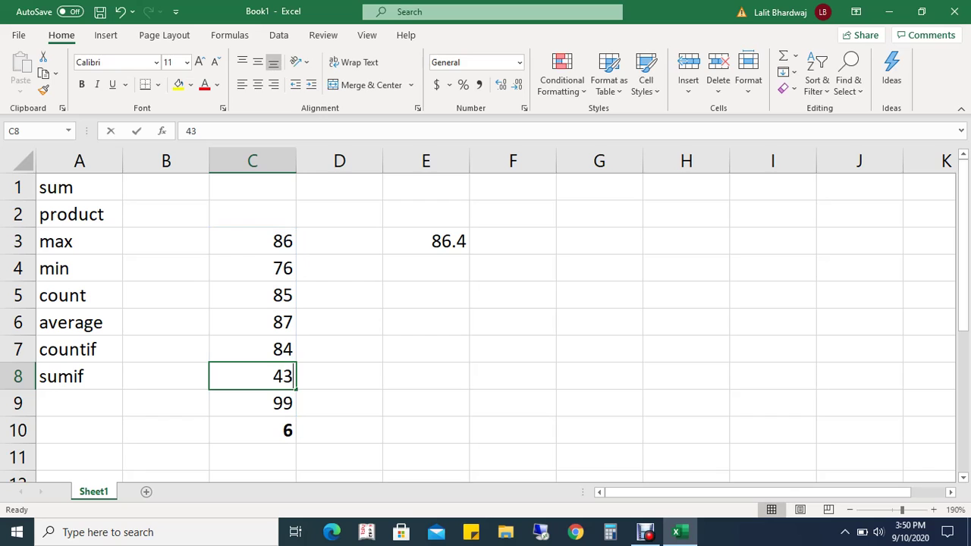
type("50")
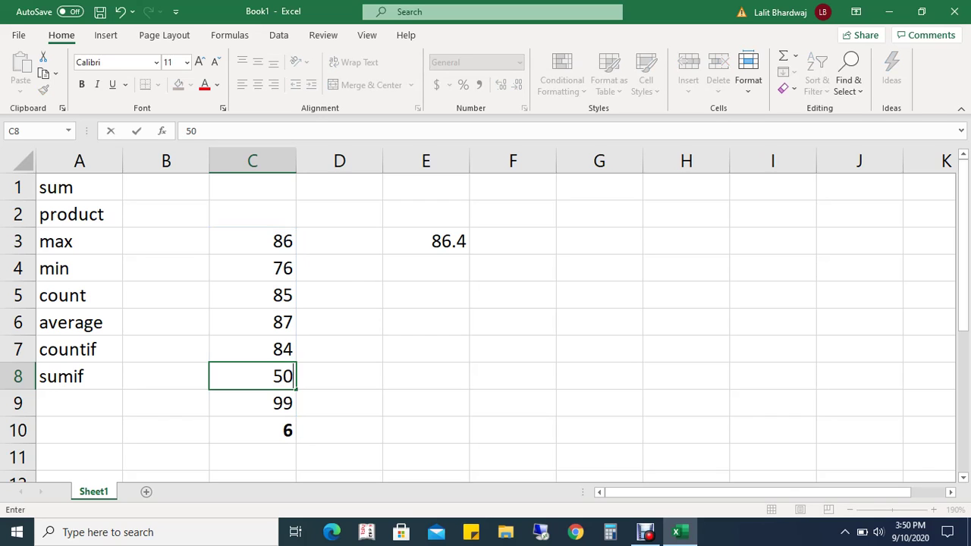
key("Return")
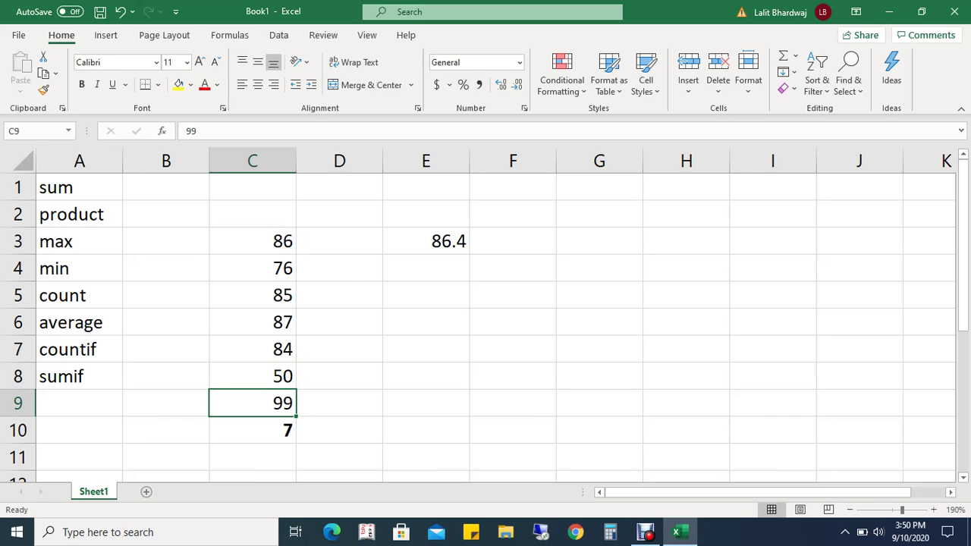
- Change the criterion of the COUNTIF formula in cell C10 to ">50" and enter the formula
left_click(252, 430)
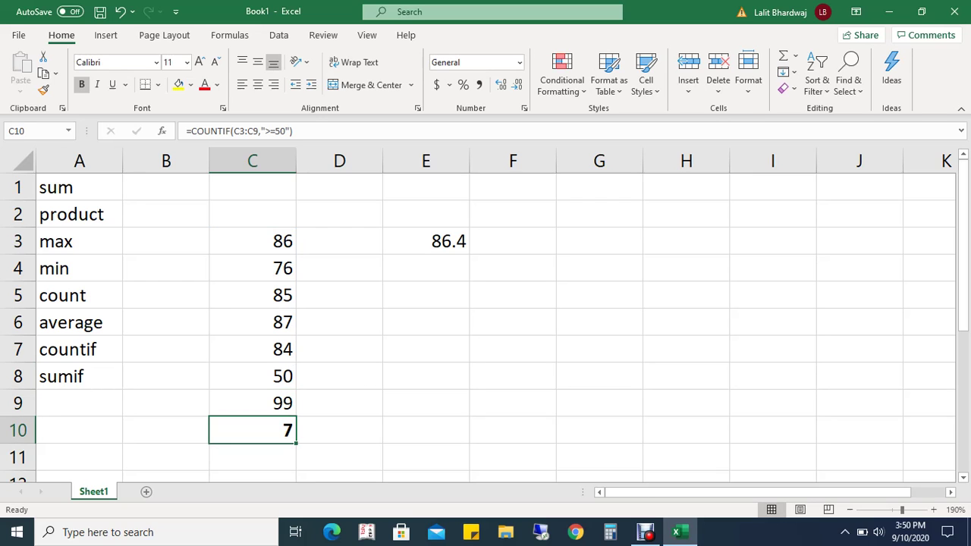
key("F2")
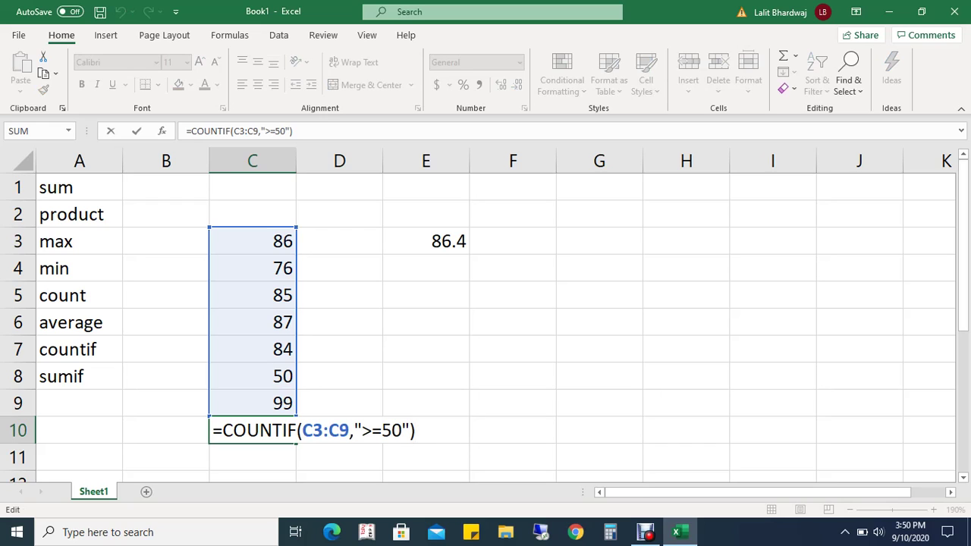
key("Left")
key("Left")
key("Left")
key("Left")
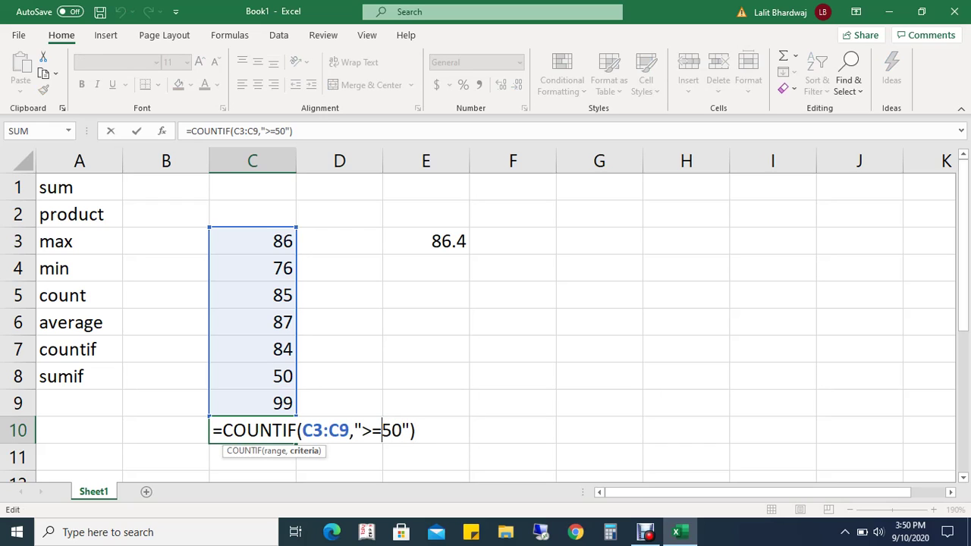
key("BackSpace")
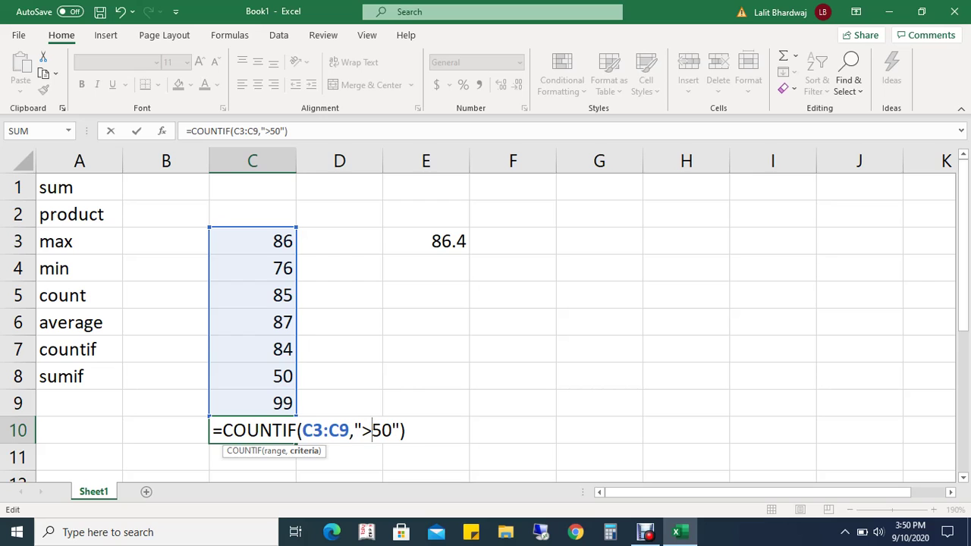
key("Return")
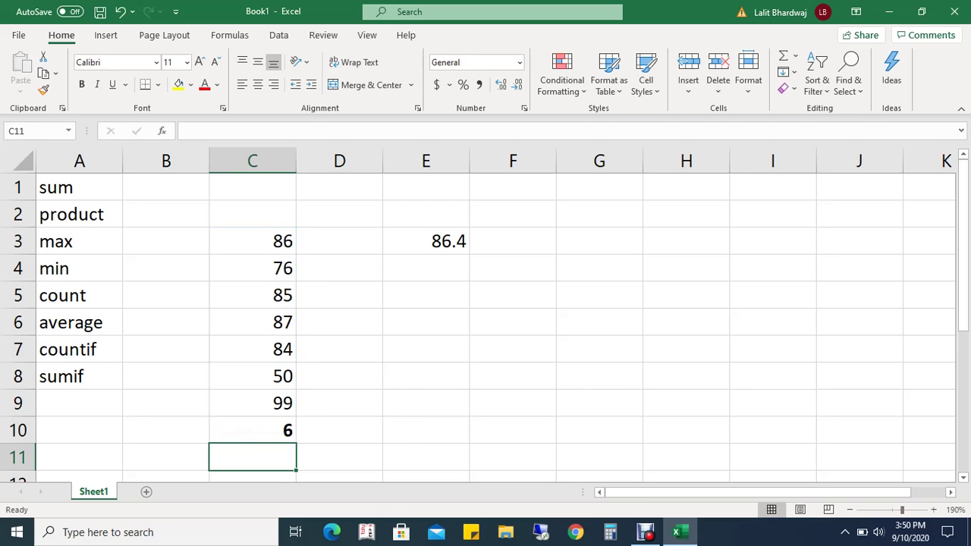
- Examine the range and criteria arguments of the COUNTIF formula in cell C10
left_click(253, 430)
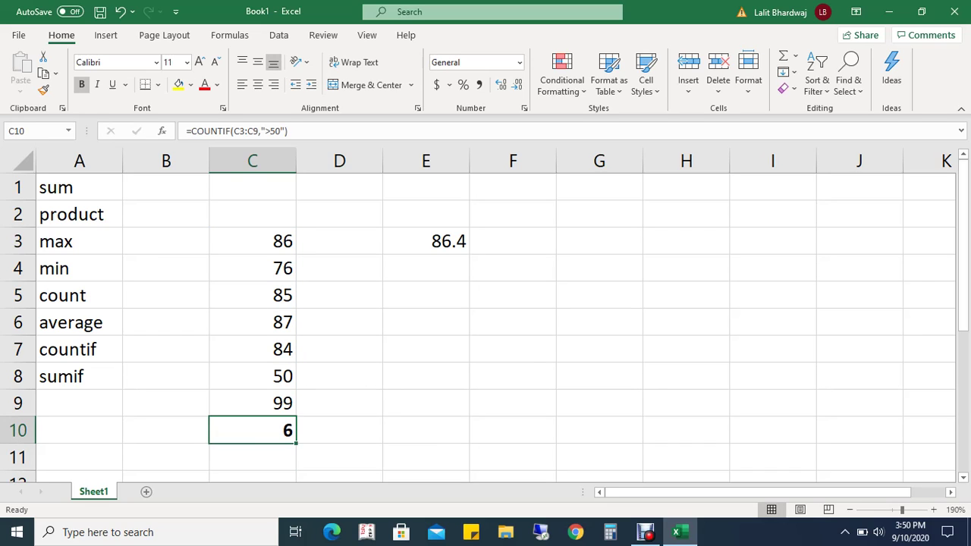
key("F2")
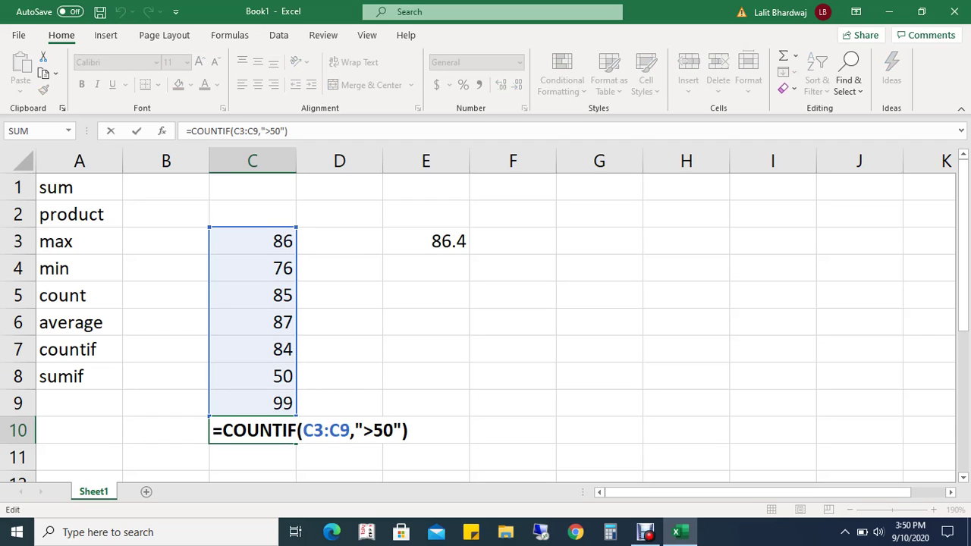
left_click(355, 430)
key("shift+Right")
key("shift+Right")
key("shift+Right")
key("shift+Right")
key("shift+Right")
key("shift+Right")
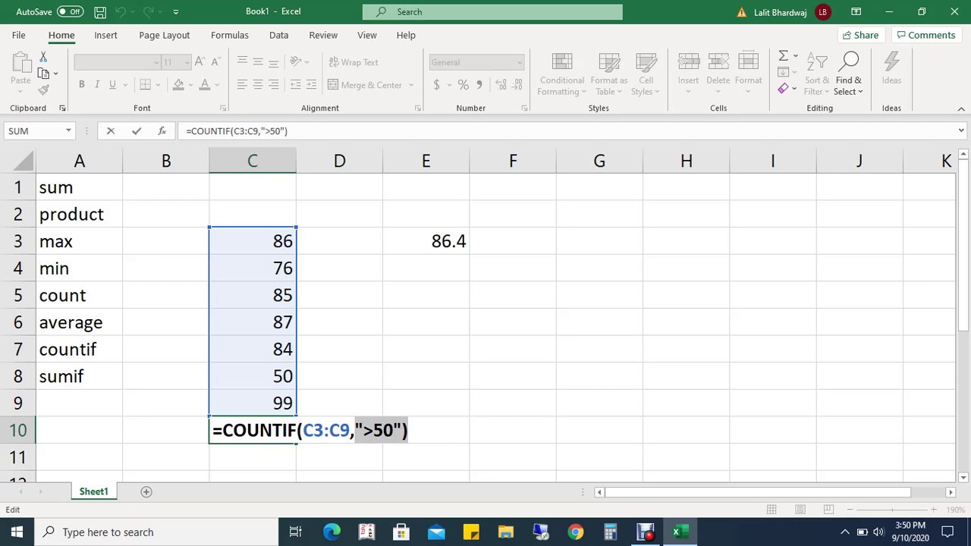
left_click(350, 431)
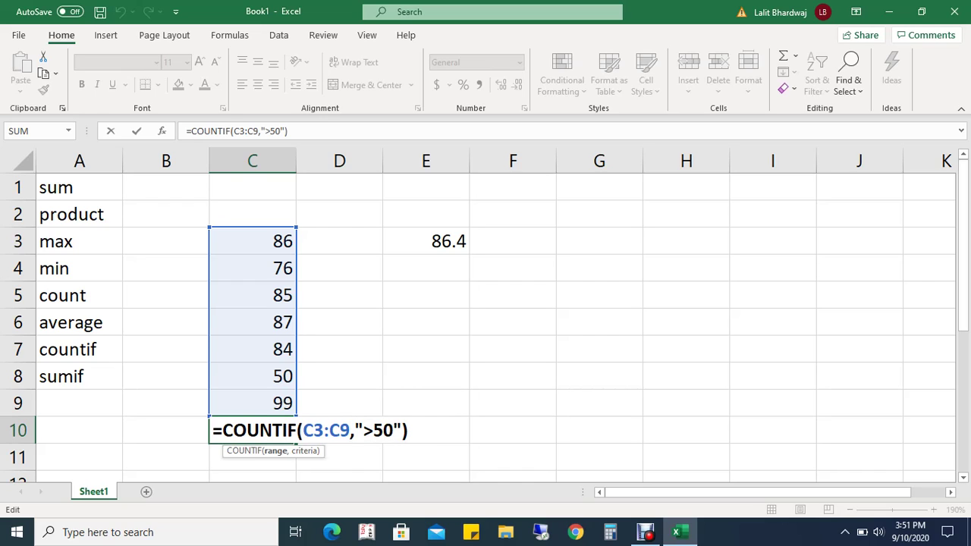
key("Right")
key("Right")
key("Right")
left_click(295, 430)
left_click(298, 430)
- Delete the criterion ">50" from the COUNTIF formula in cell C10
key("Right")
key("Right")
key("Right")
key("Right")
key("Right")
key("Right")
key("Right")
key("Right")
key("Right")
key("Right")
key("Right")
key("Right")
key("BackSpace")
key("BackSpace")
key("BackSpace")
key("BackSpace")
key("BackSpace")
key("BackSpace")
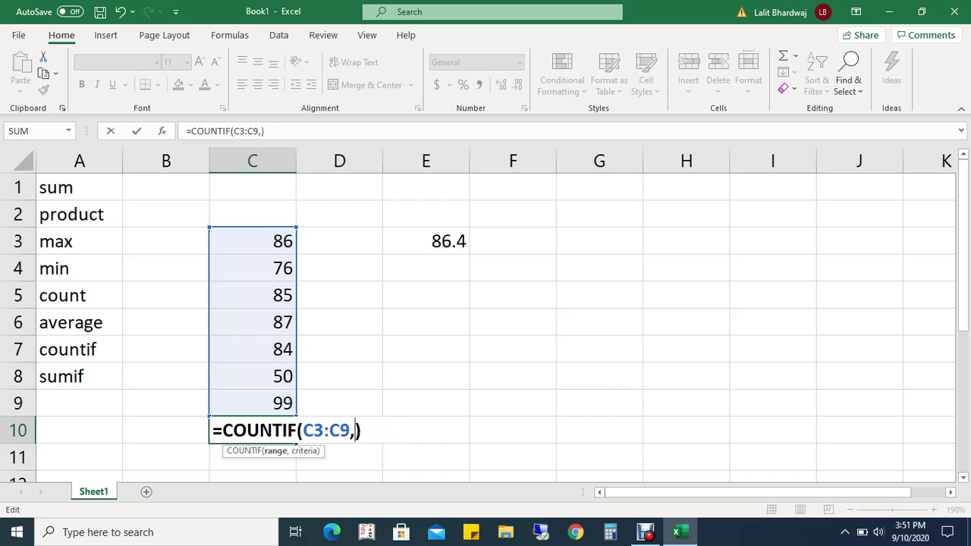
- Remove the leftover comma and replace COUNTIF with SUM, entering the formula =SUM(C3:C9) in cell C10
key("Left")
key("Left")
key("Left")
key("Left")
key("Left")
key("Left")
key("Left")
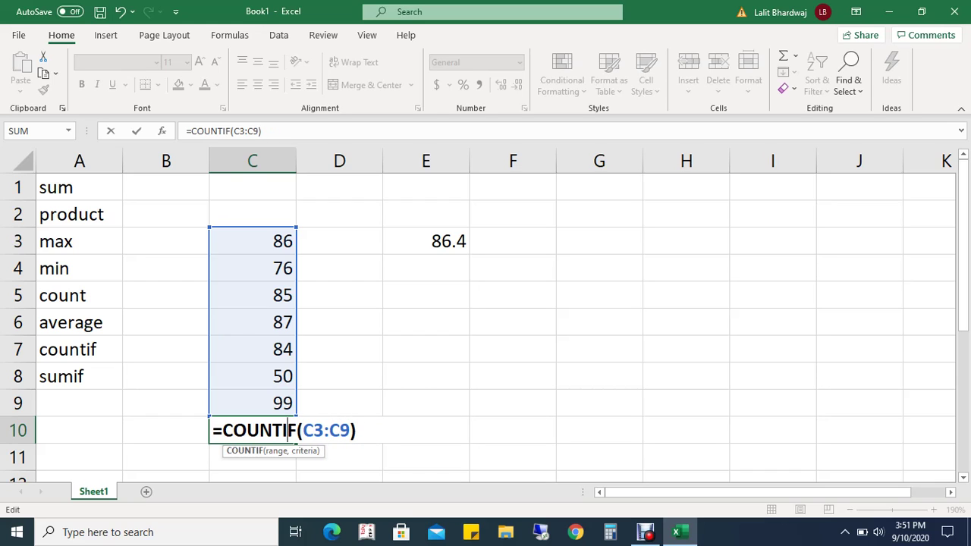
key("Right")
key("BackSpace")
key("BackSpace")
key("BackSpace")
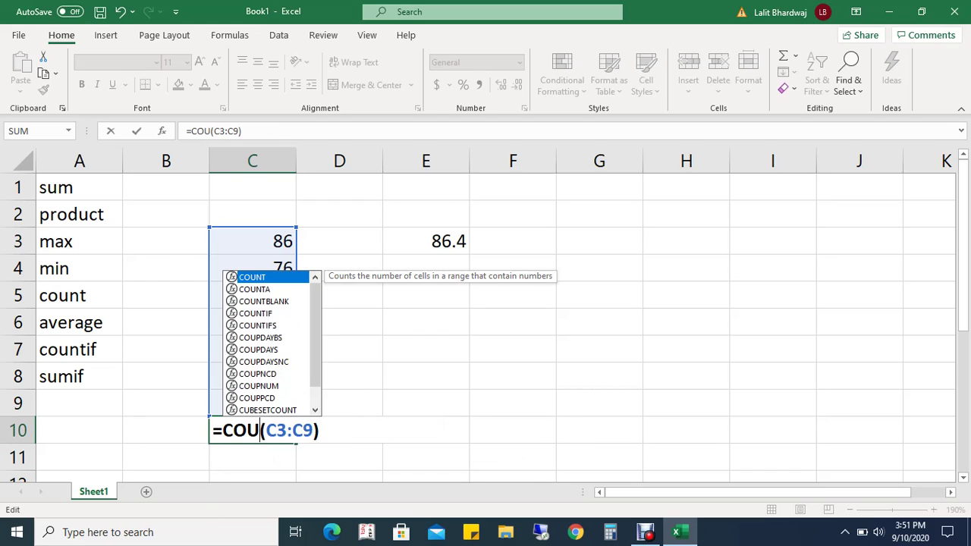
key("BackSpace")
key("BackSpace")
key("BackSpace")
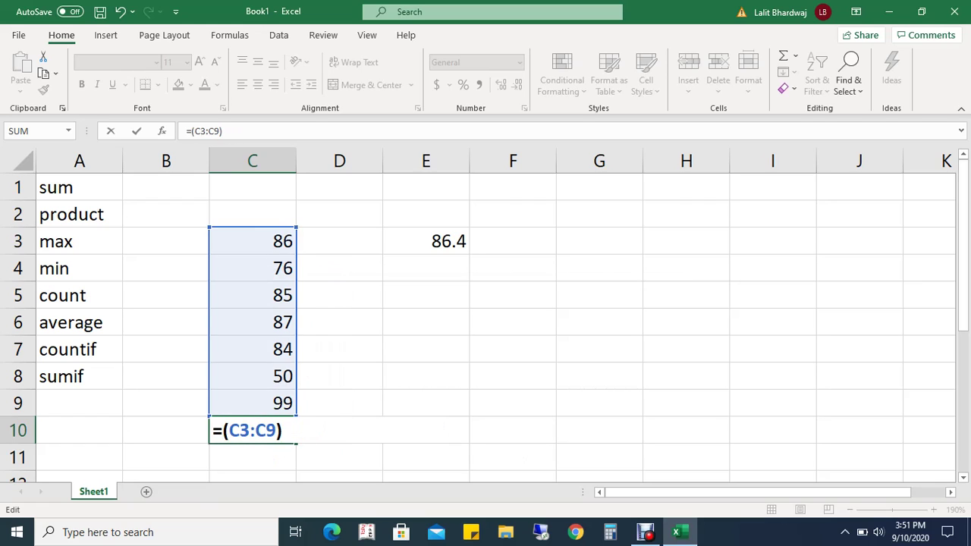
type("sum")
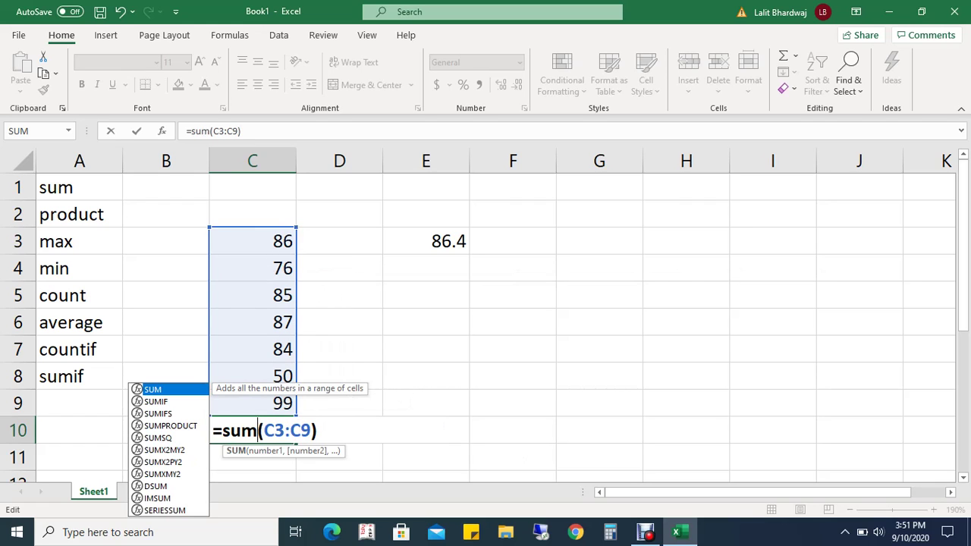
key("Return")
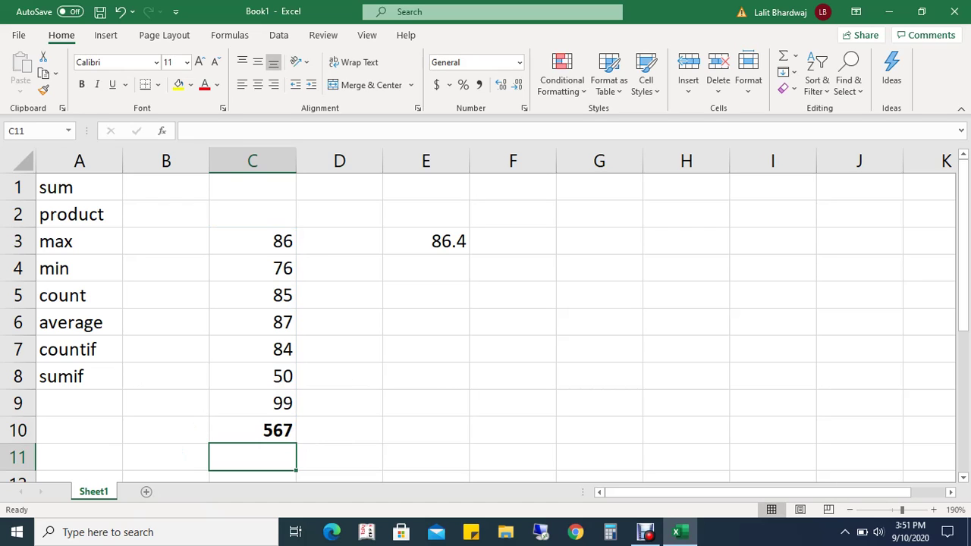
- Reopen the formula in cell C10 and change its function from SUM to SUMIF
left_click(426, 376)
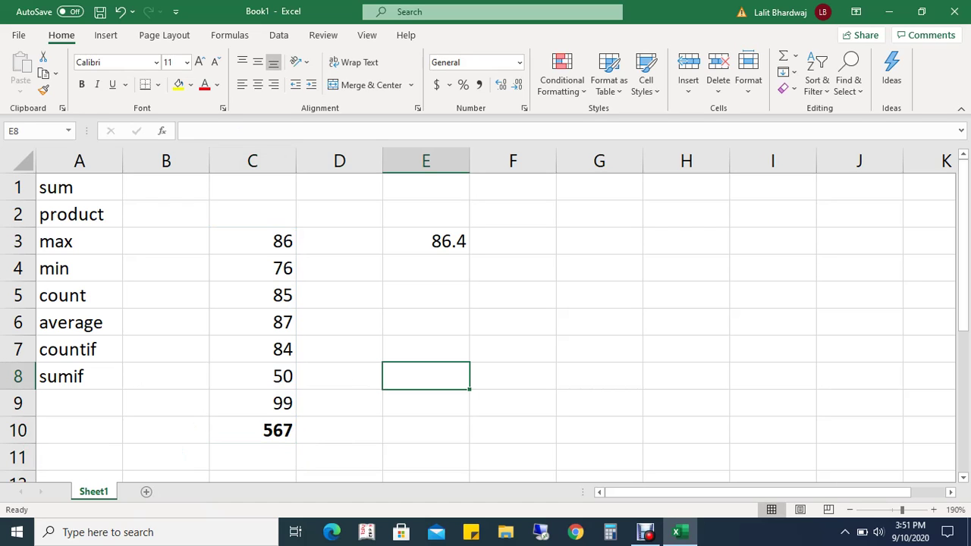
left_click(253, 431)
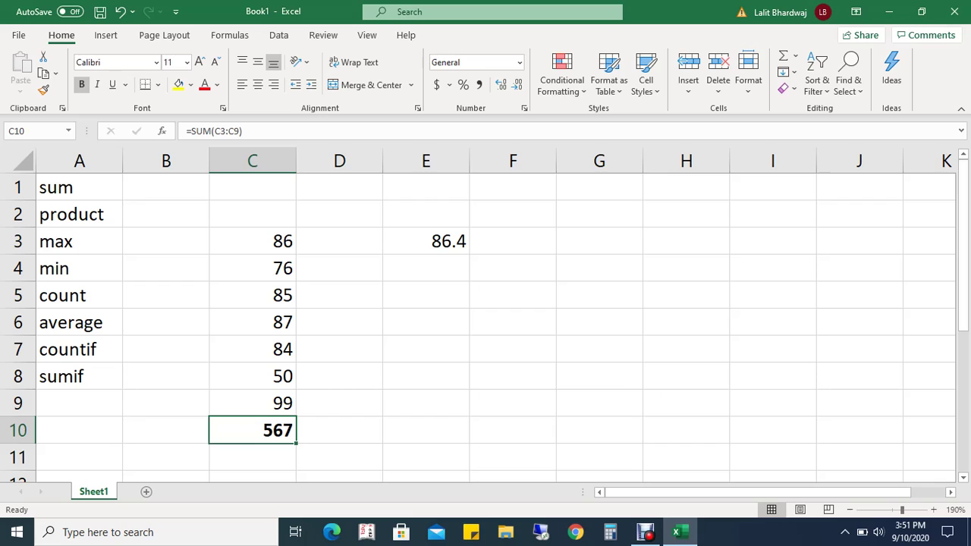
key("F2")
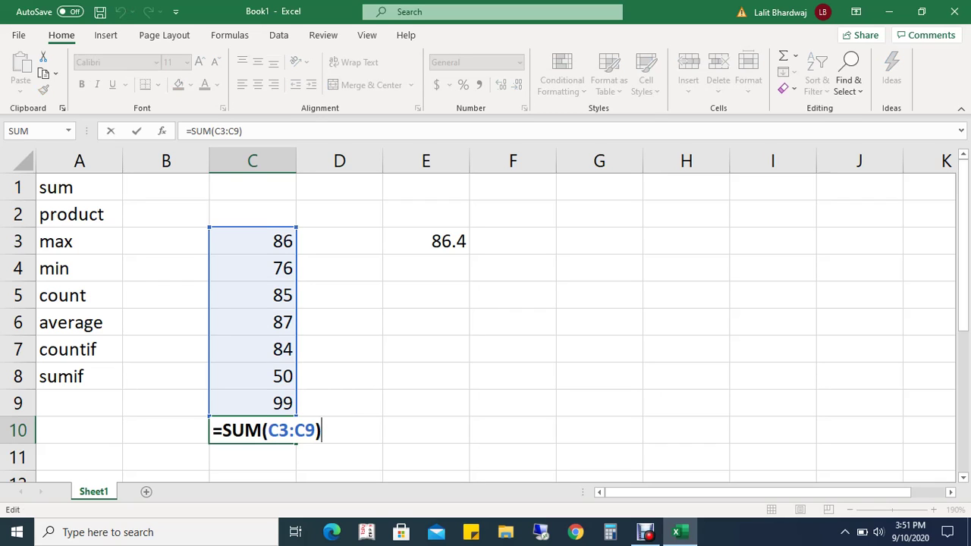
key("Left")
key("Left")
key("Left")
key("Left")
key("Left")
key("Left")
key("Left")
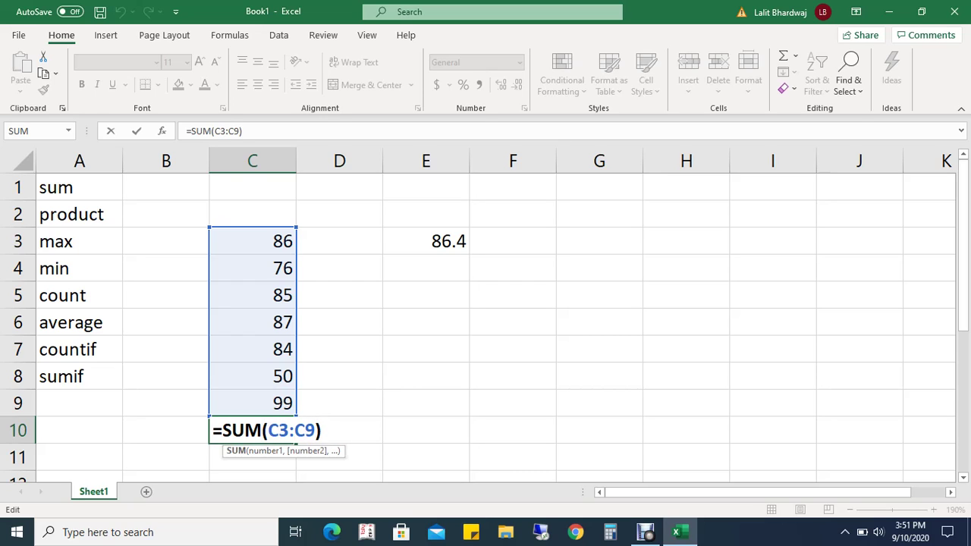
type("if")
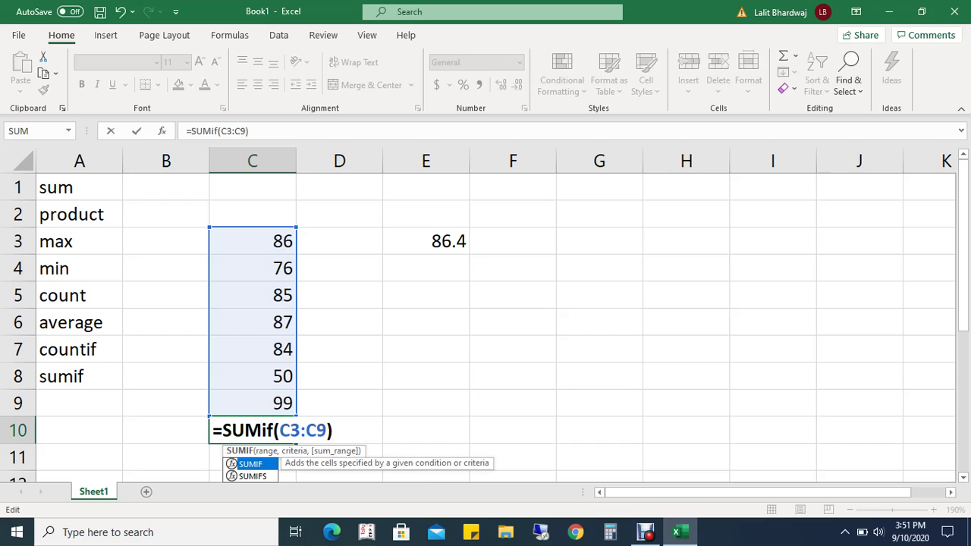
- Add the criterion "<=70" after the range and enter the formula =SUMIF(C3:C9,"<=70") in cell C10
key("Right")
key("Right")
key("Right")
key("Right")
key("Right")
key("Right")
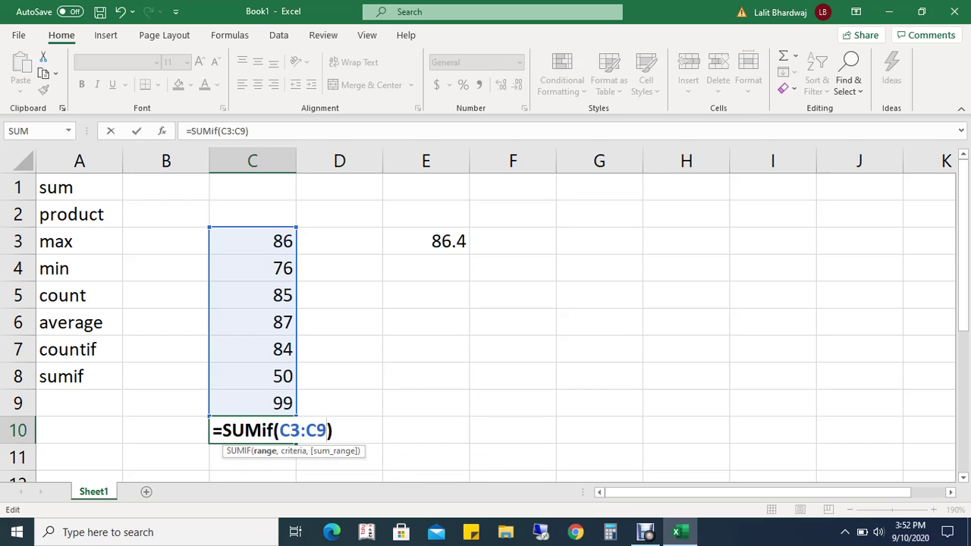
type(",\"")
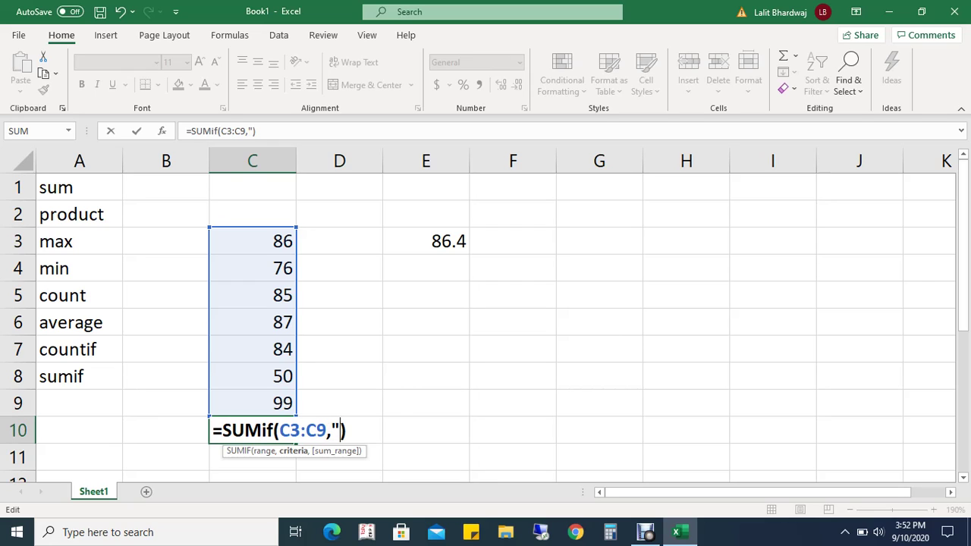
type("<=70")
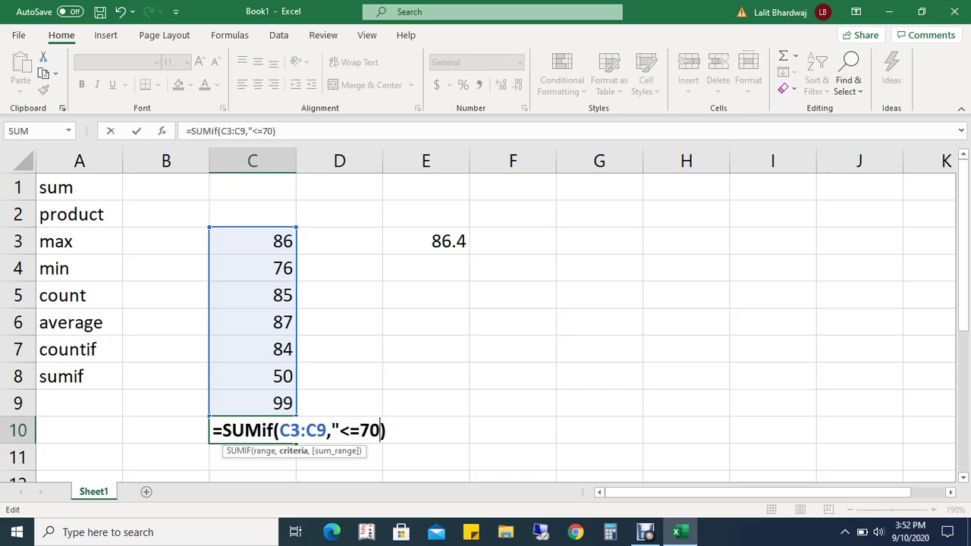
type("\"")
key("Return")
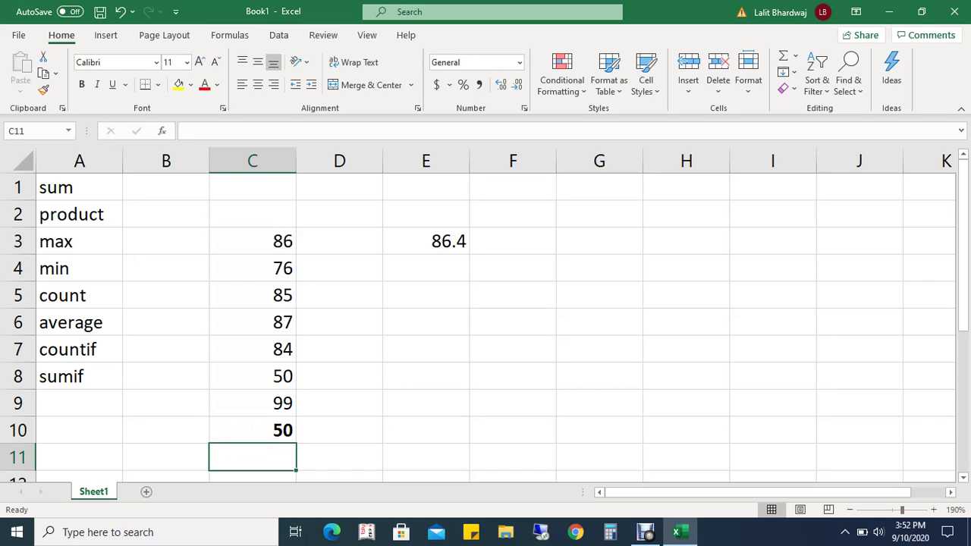
- Check the SUMIF result in cell C10 against each of the numbers in C3:C9
left_click(253, 241)
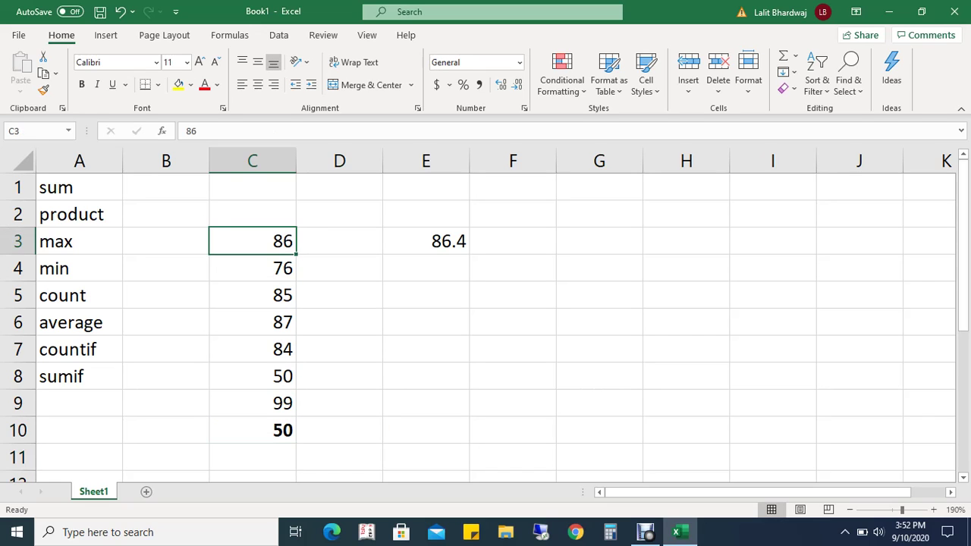
left_click(253, 269)
left_click(252, 295)
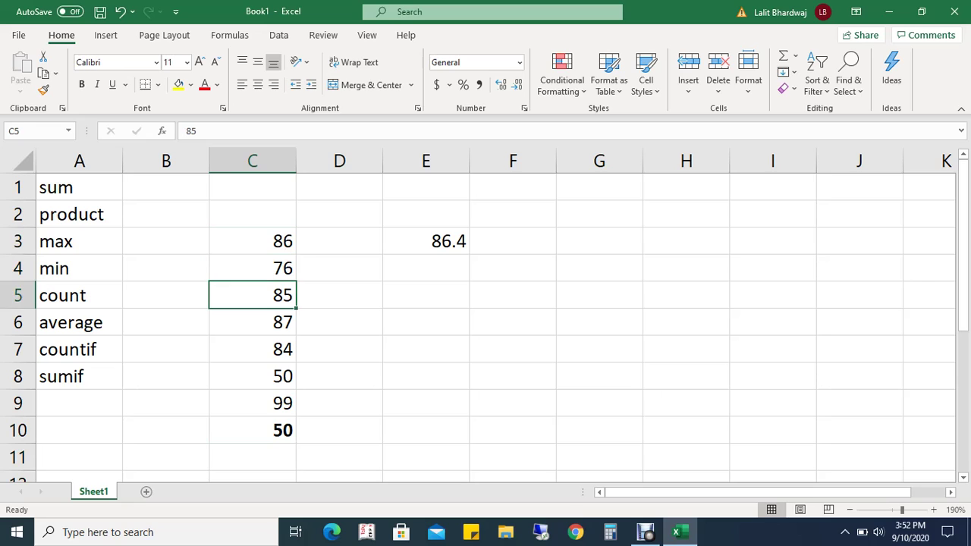
left_click(253, 323)
left_click(252, 349)
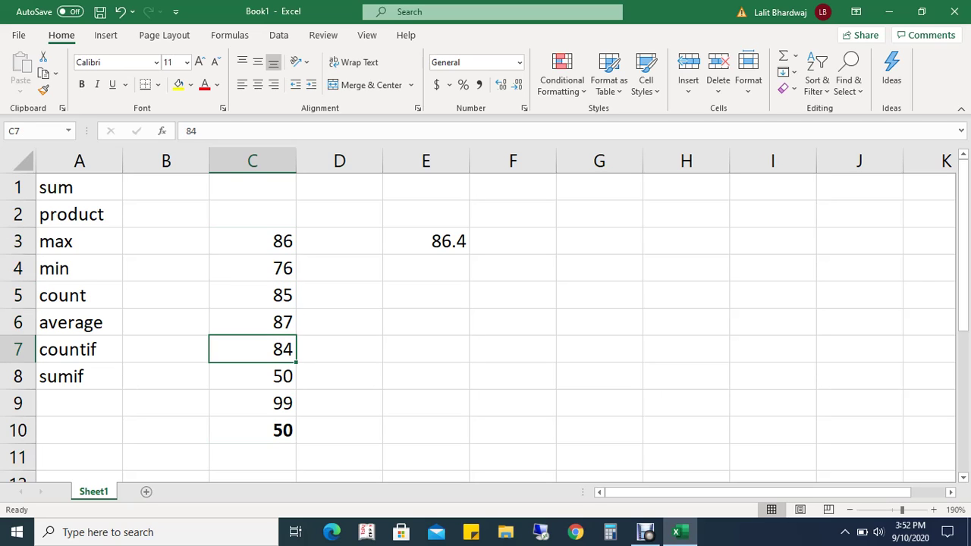
left_click(252, 376)
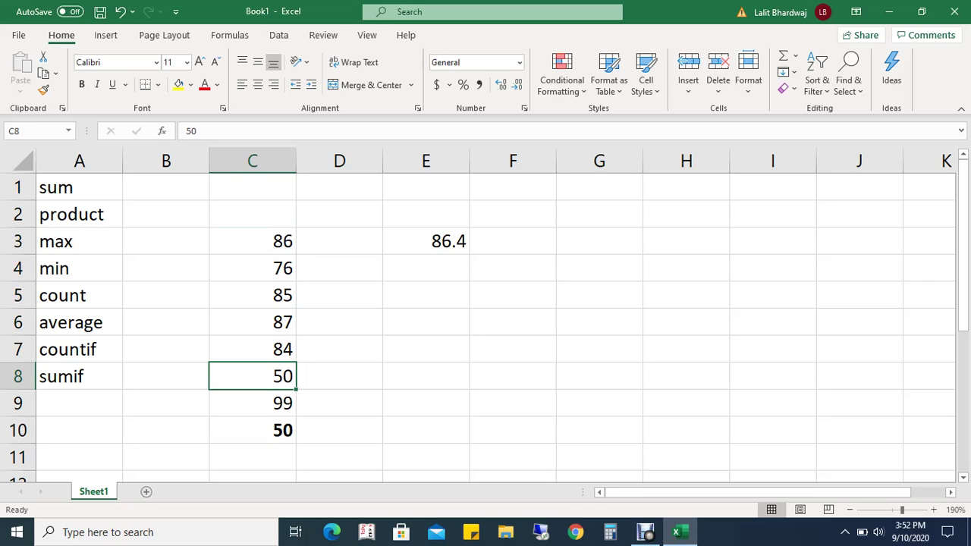
left_click(252, 403)
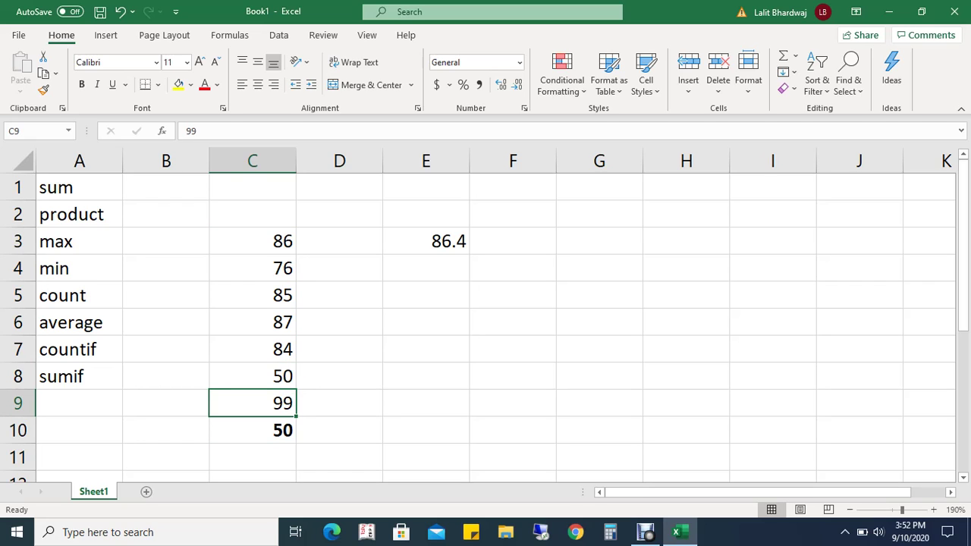
left_click(253, 430)
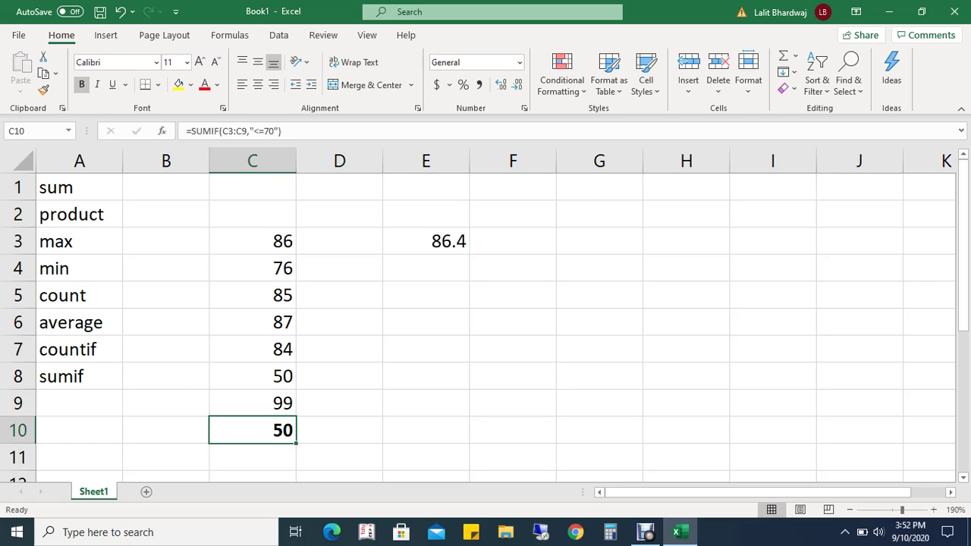
- Change the number in cell C5 to 65 so it falls within the SUMIF criterion
left_click(253, 295)
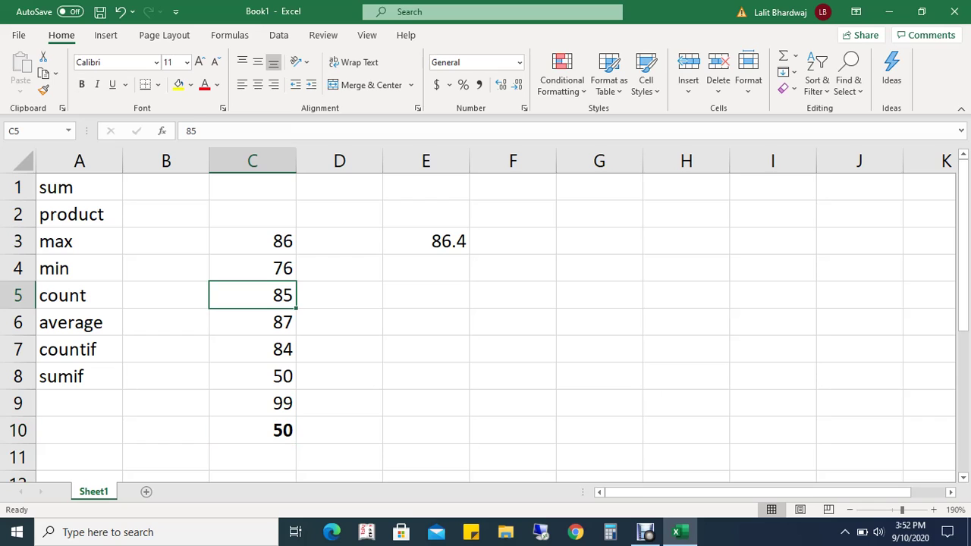
type("65")
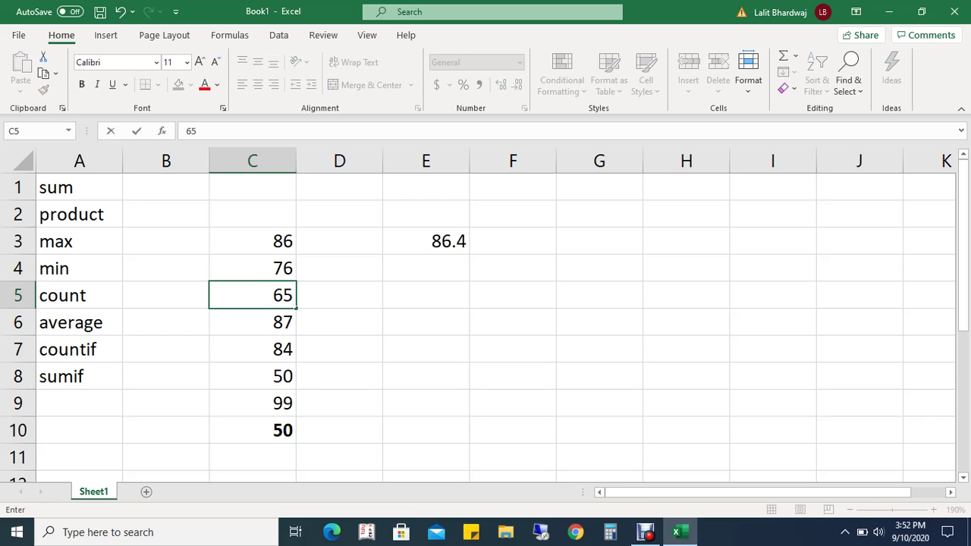
key("Return")
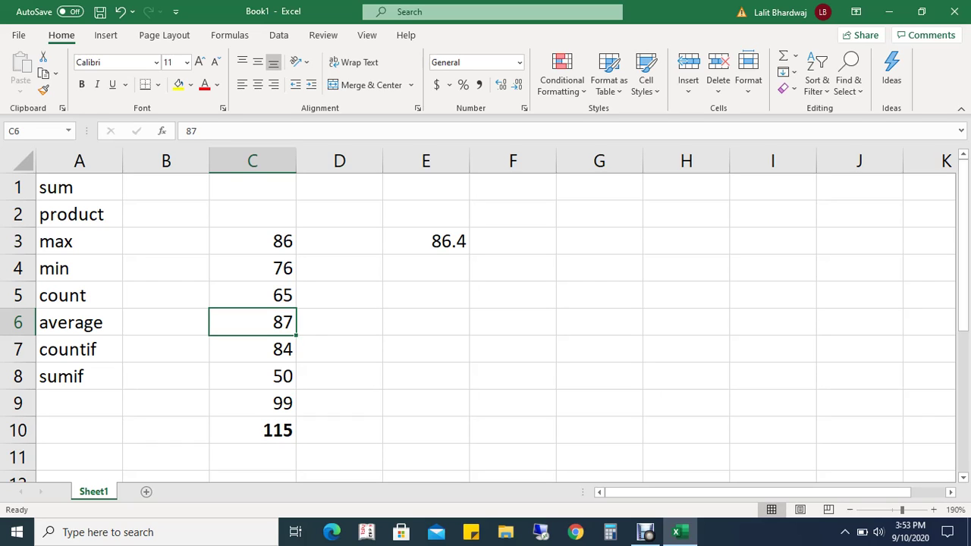
key("F2")
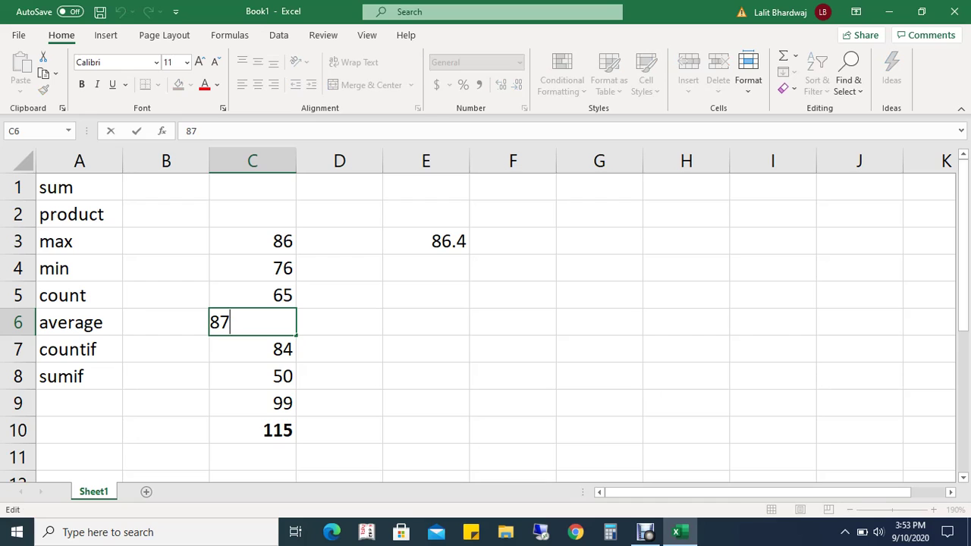
key("Escape")
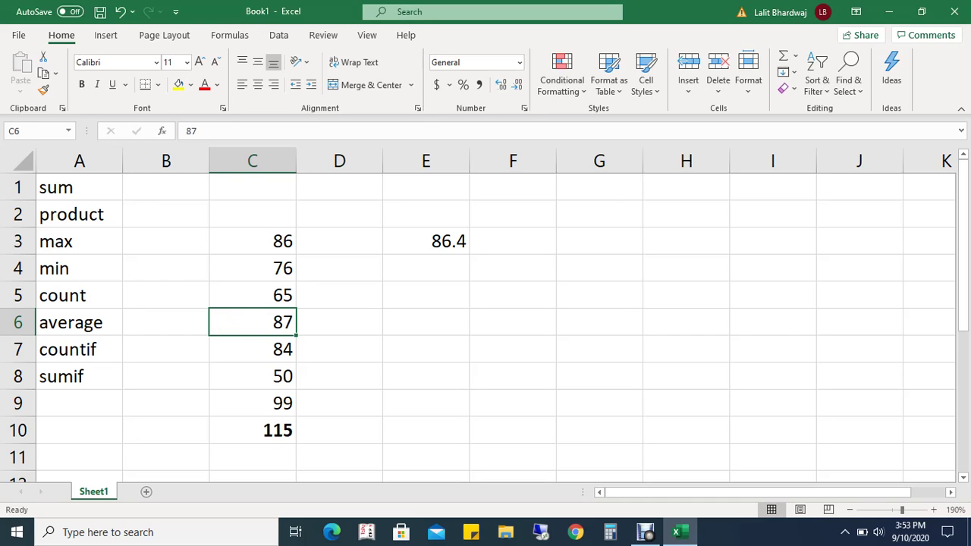
- Review the SUMIF formula in cell C10 and its range without changing it
left_click(253, 430)
key("F2")
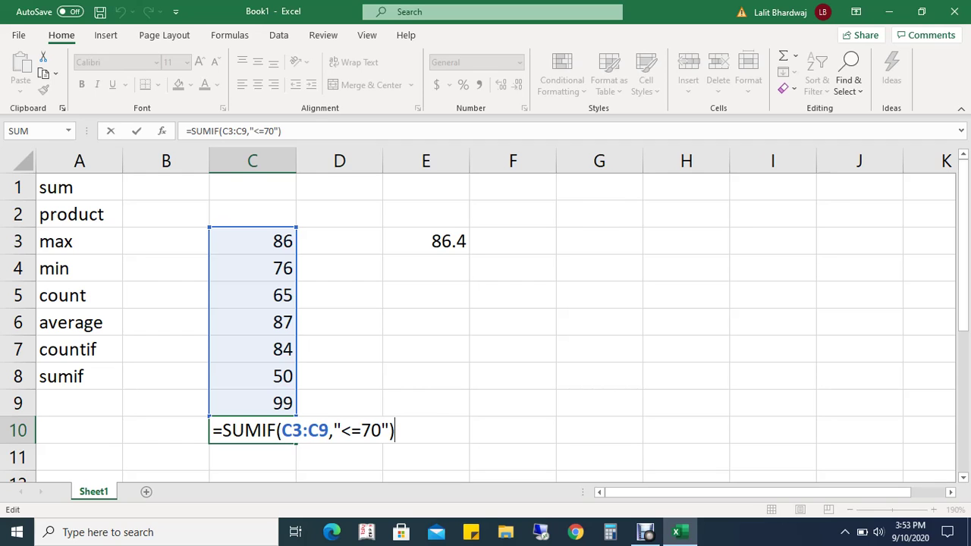
key("Return")
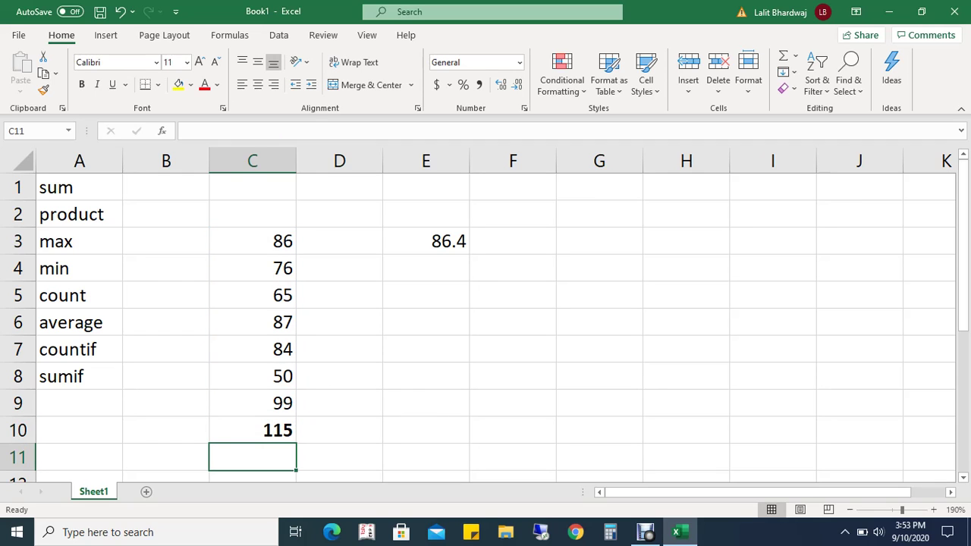
- Add the function names today in cell A9 and now in cell A10 to the list
left_click(79, 403)
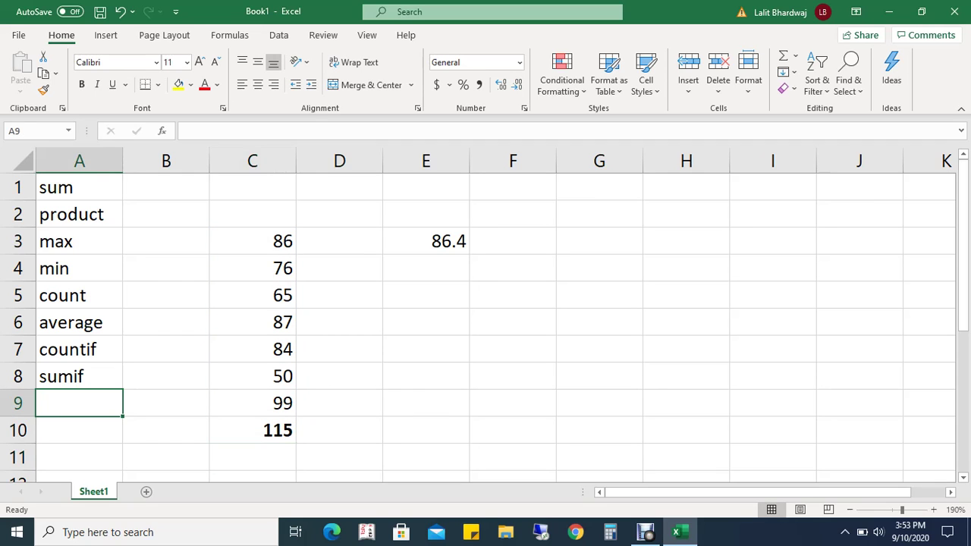
type("tid")
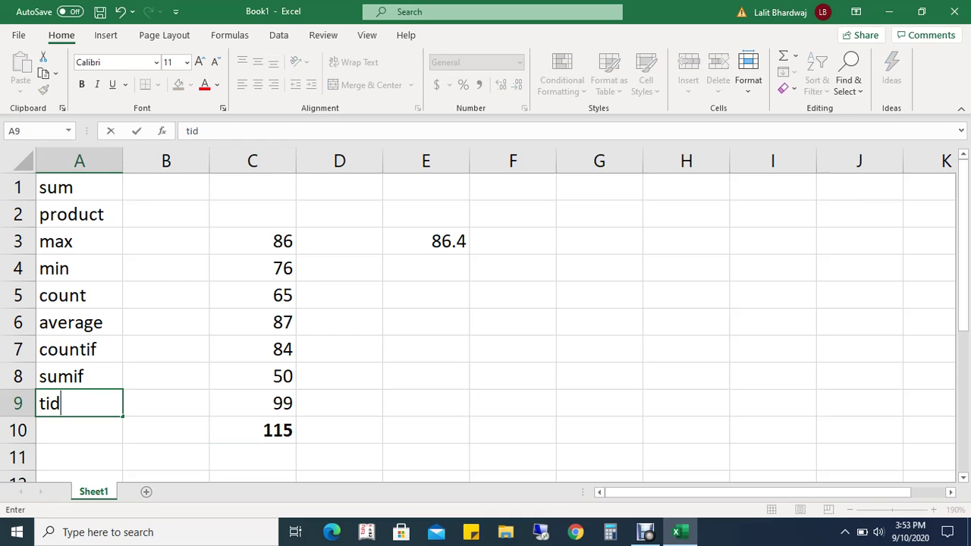
key("BackSpace")
key("BackSpace")
type("oday")
key("Return")
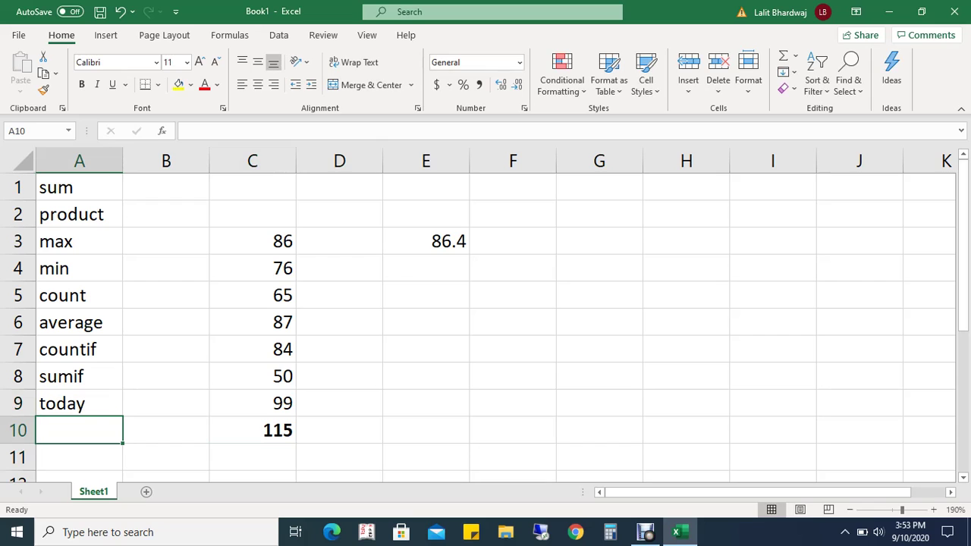
type("now")
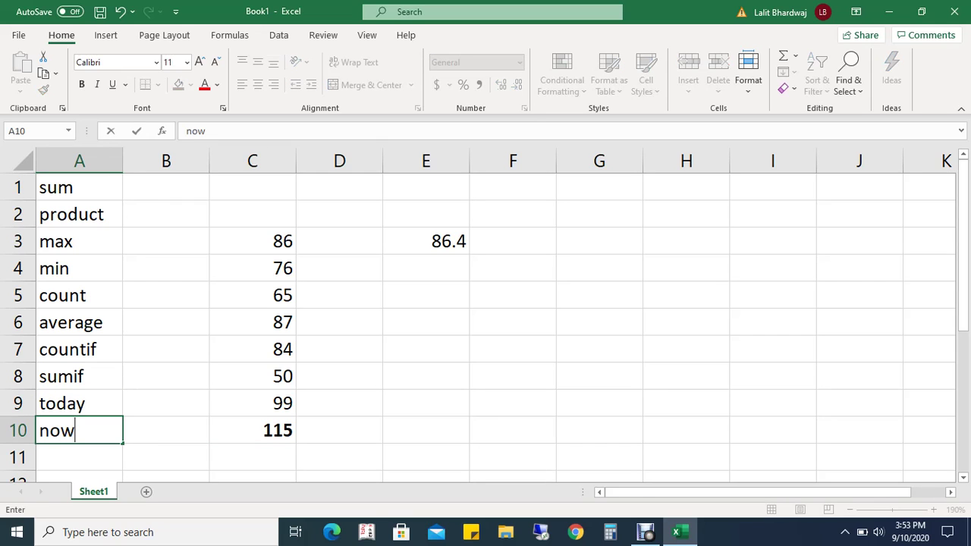
- Enter the formula =TODAY() in cell F5 and check its date against the system date
left_click(513, 295)
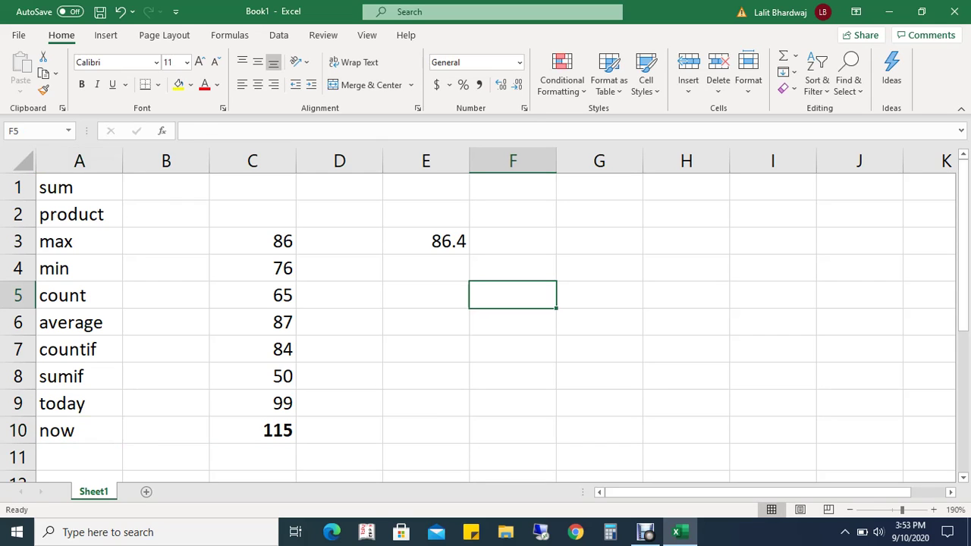
type("=today")
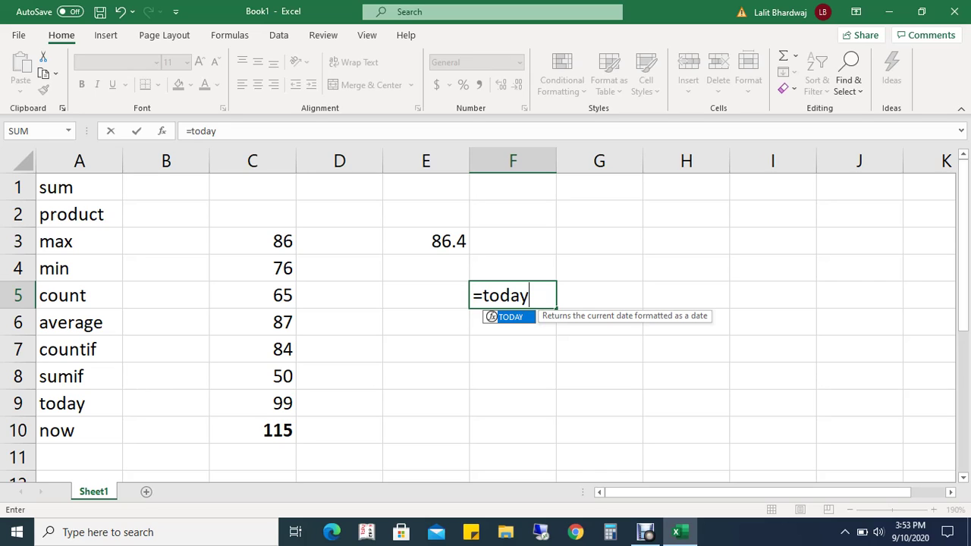
type("()")
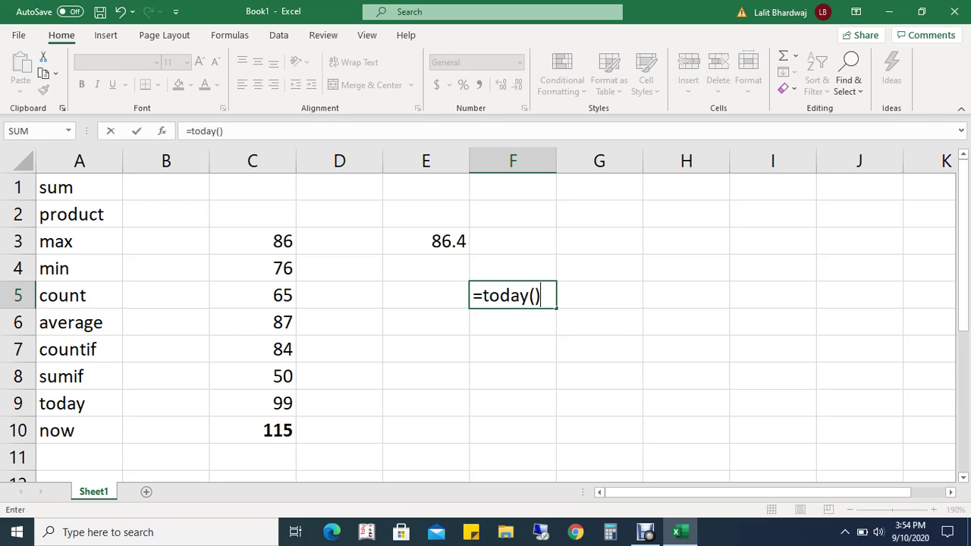
key("Return")
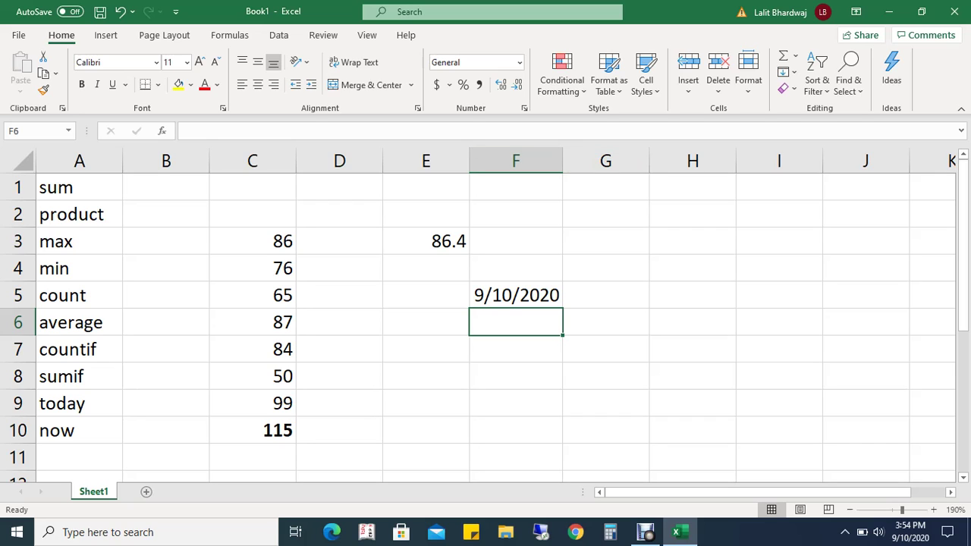
left_click(516, 295)
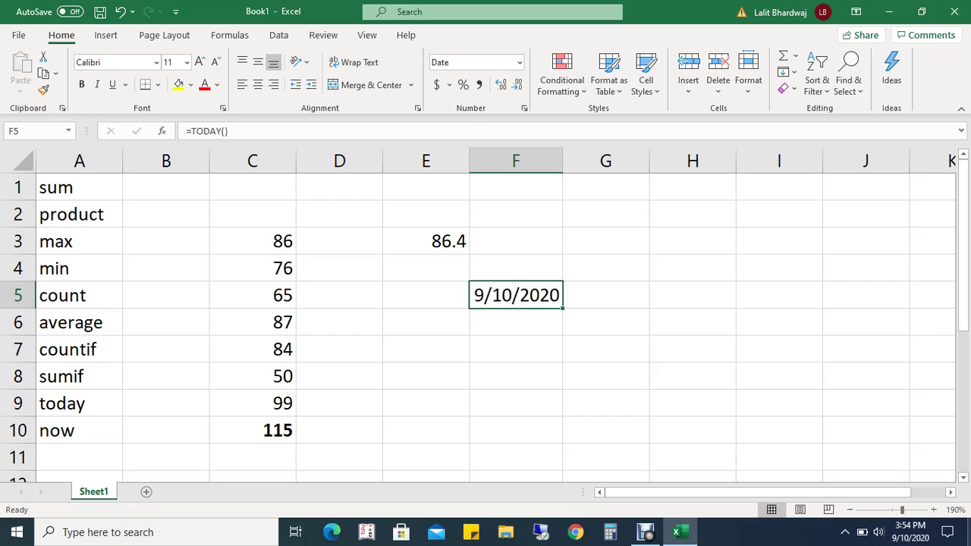
mouse_move(911, 531)
- Enter the formula =NOW() in cell F6, directly below the TODAY formula
key("Down")
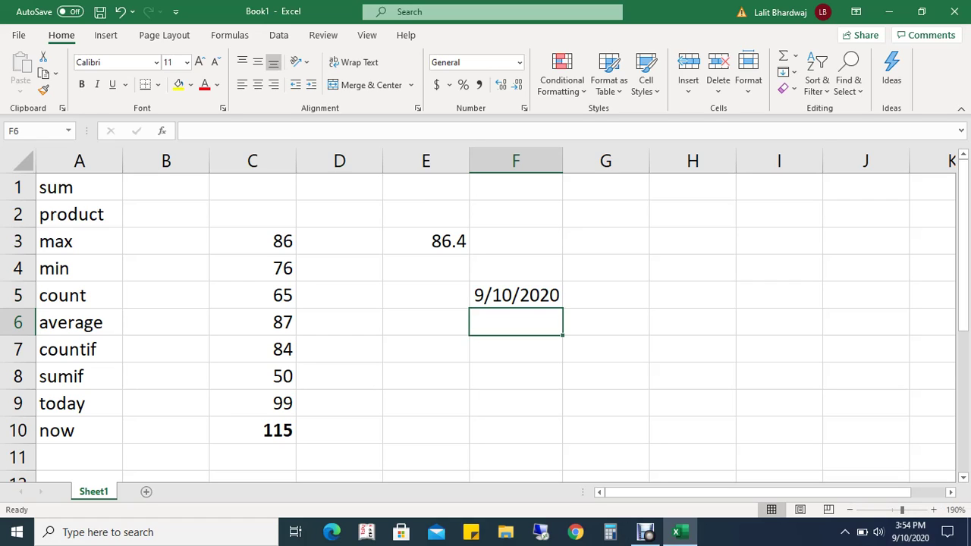
type("=n")
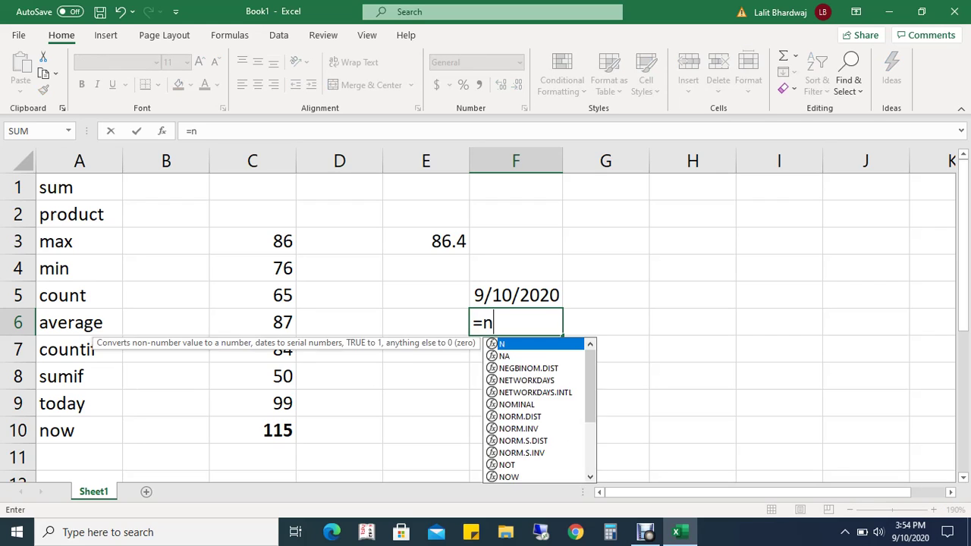
type("ow")
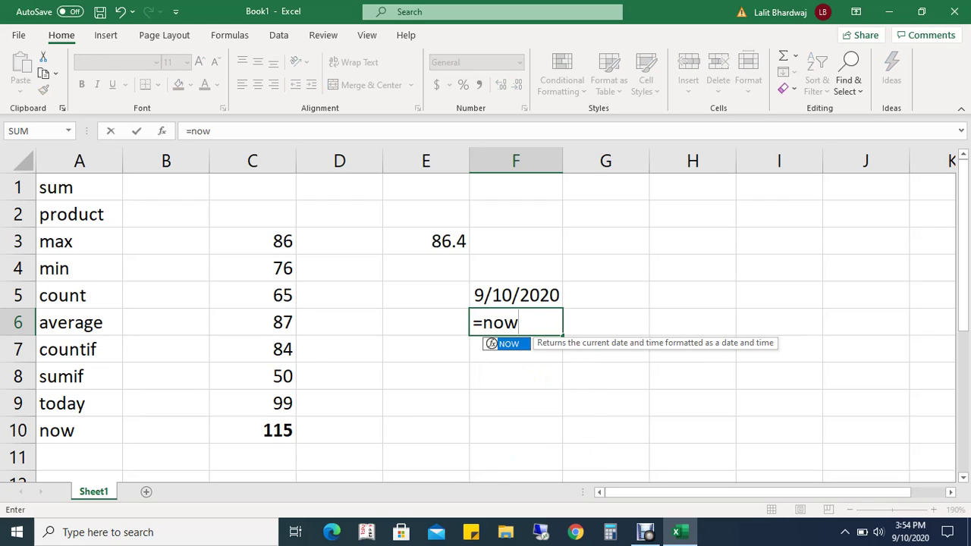
type("()")
key("Return")
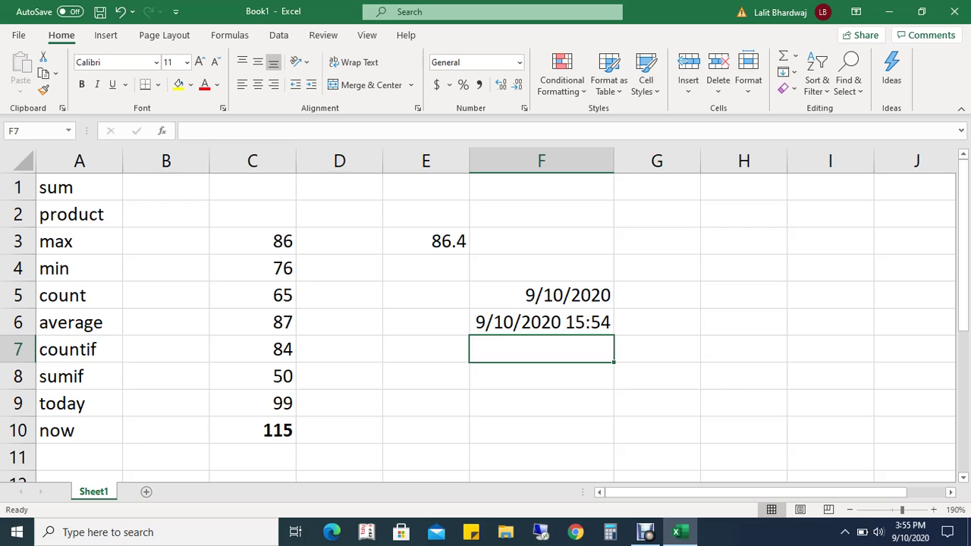
- Compare the TODAY and NOW formulas in F5 and F6, and re-enter the NOW formula to refresh its time
left_click(541, 402)
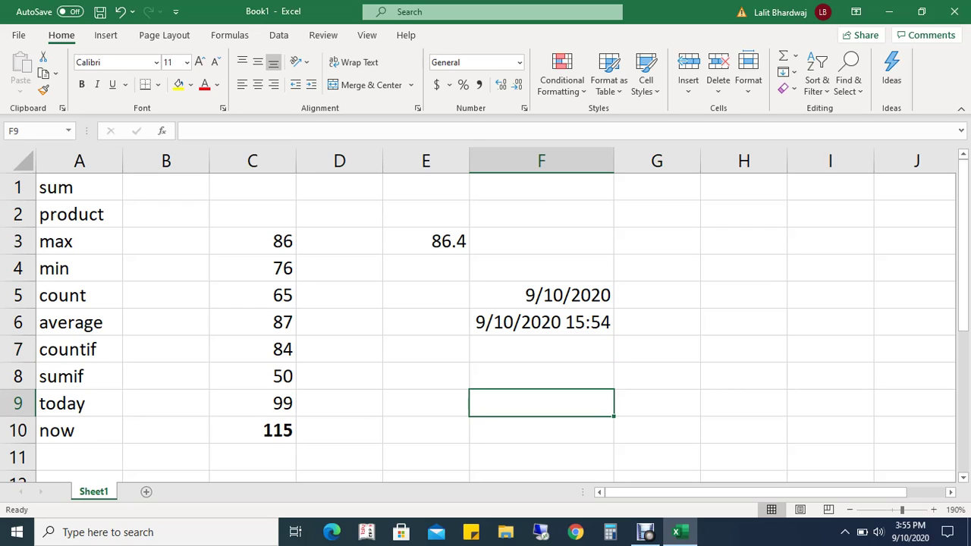
key("Up")
key("Up")
key("Up")
key("Up")
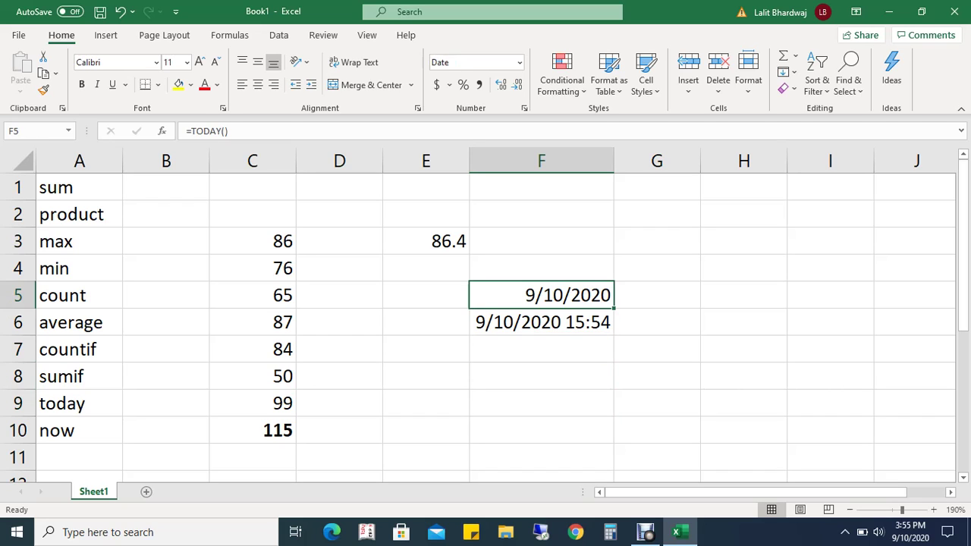
key("Down")
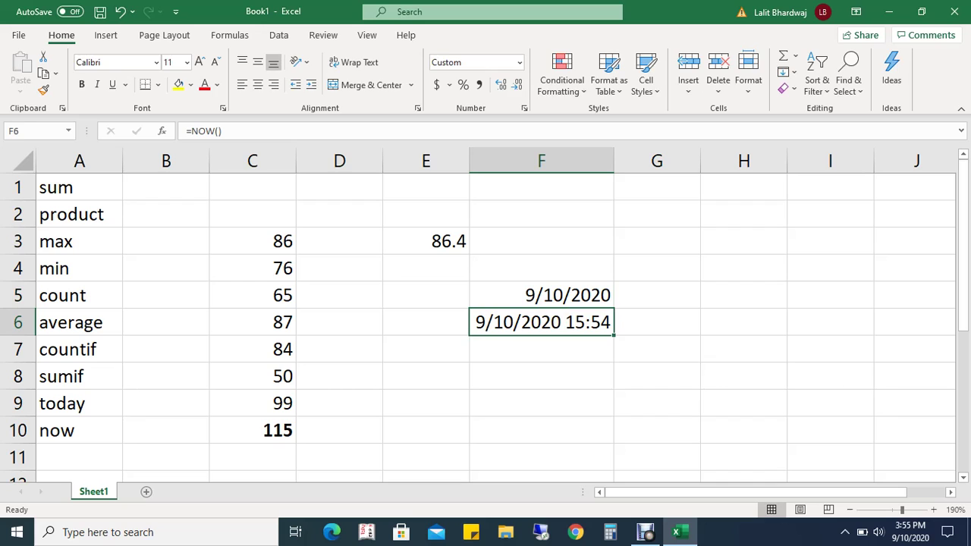
key("F2")
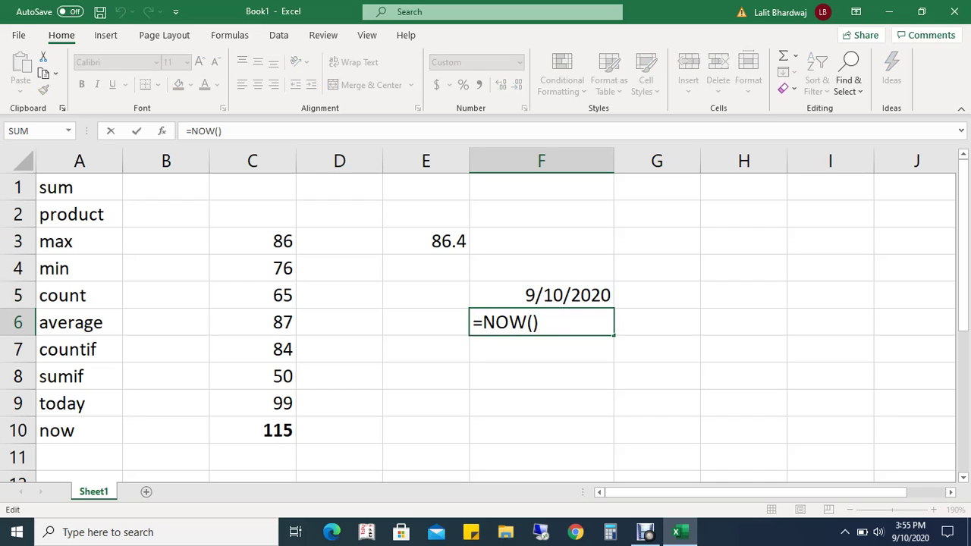
key("Return")
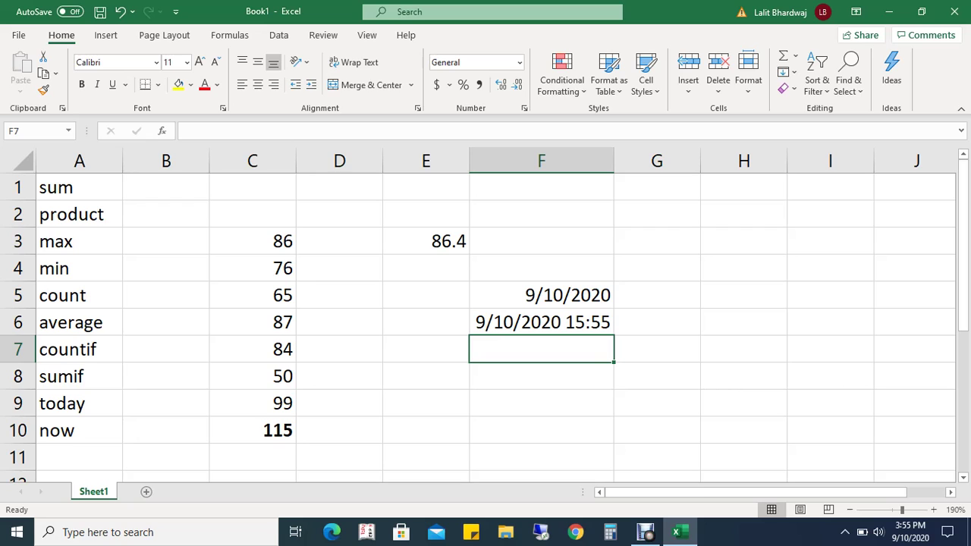
mouse_move(909, 531)
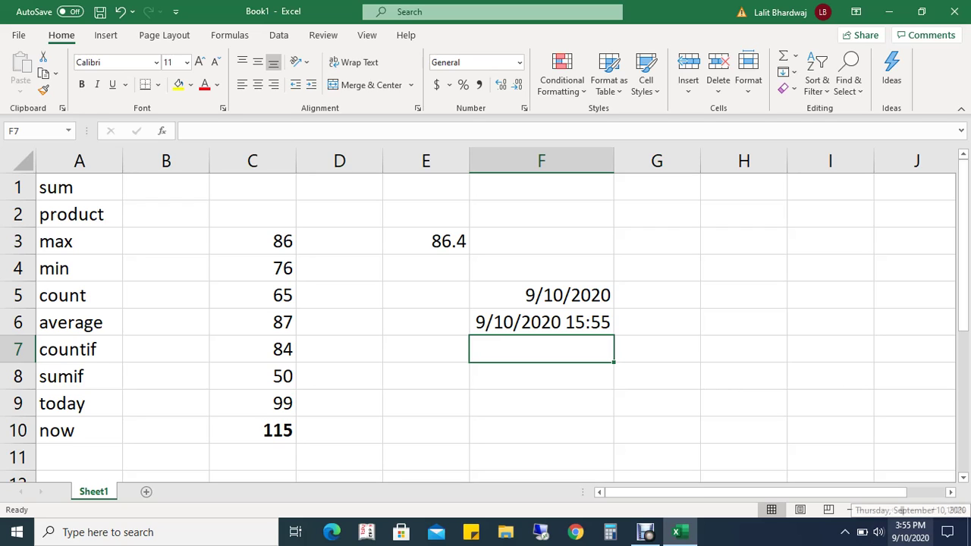
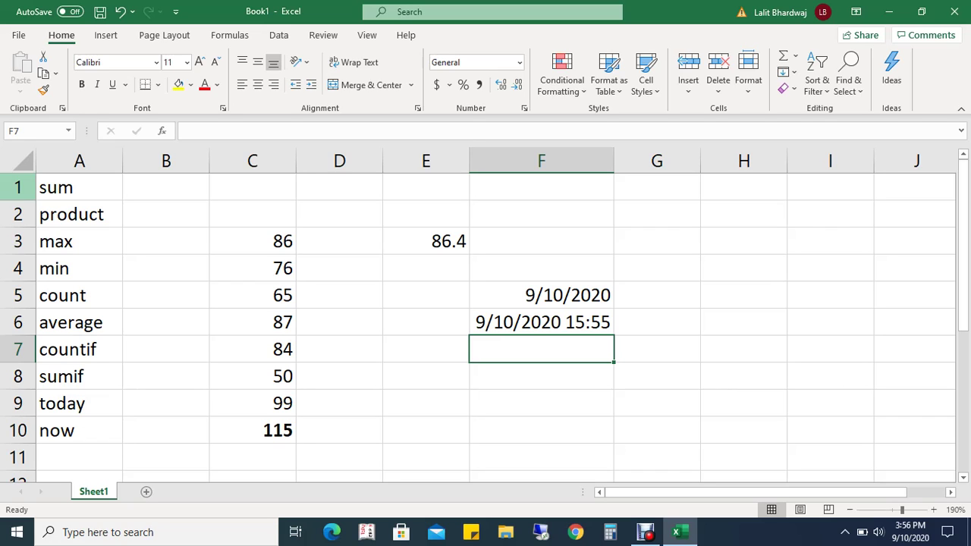
- Clear the contents of the entire worksheet
key("ctrl+a")
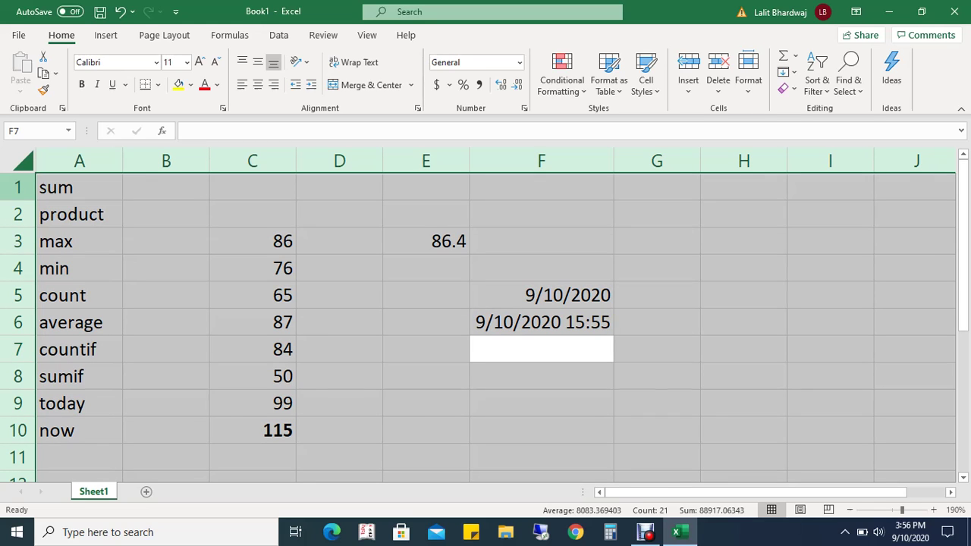
key("Delete")
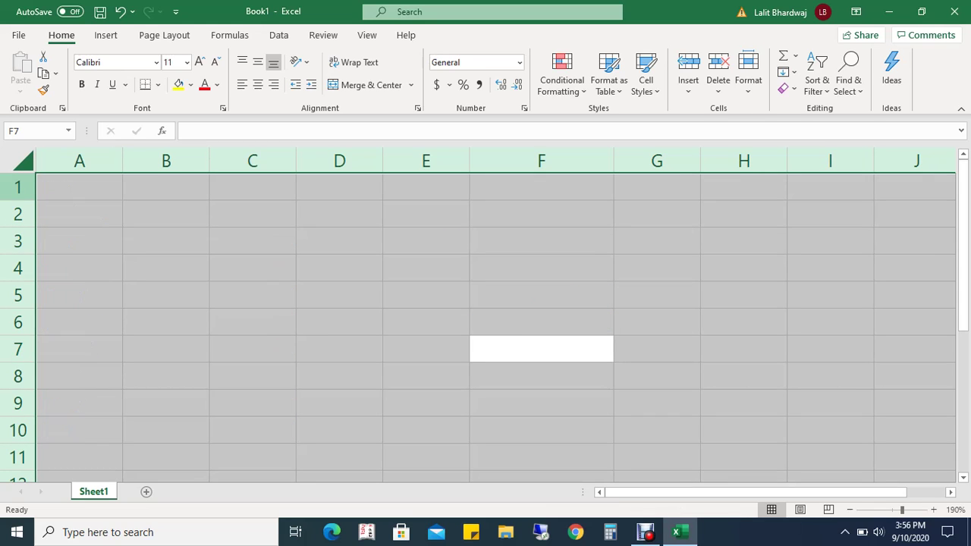
left_click(79, 241)
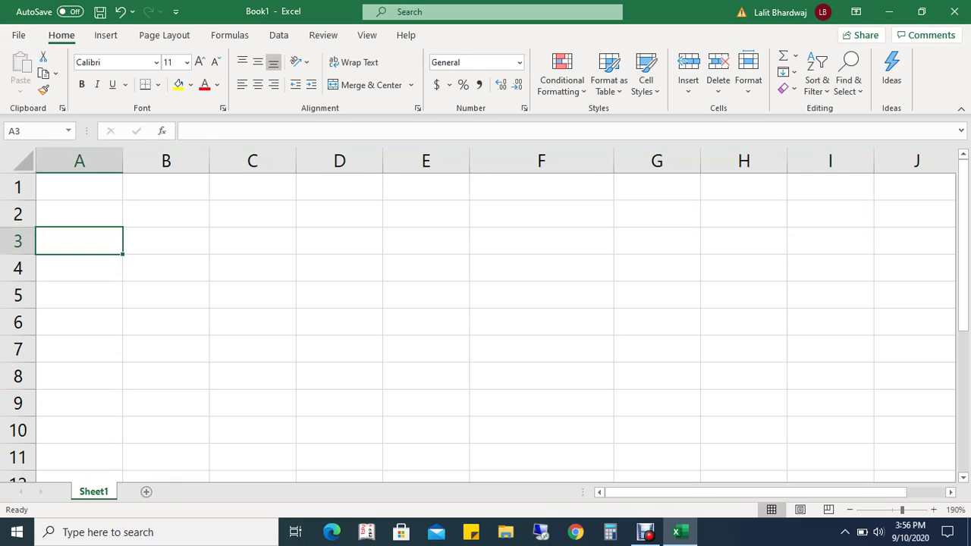
- Enter the column headings name, math and eng in cells A1 to C1
left_click(79, 186)
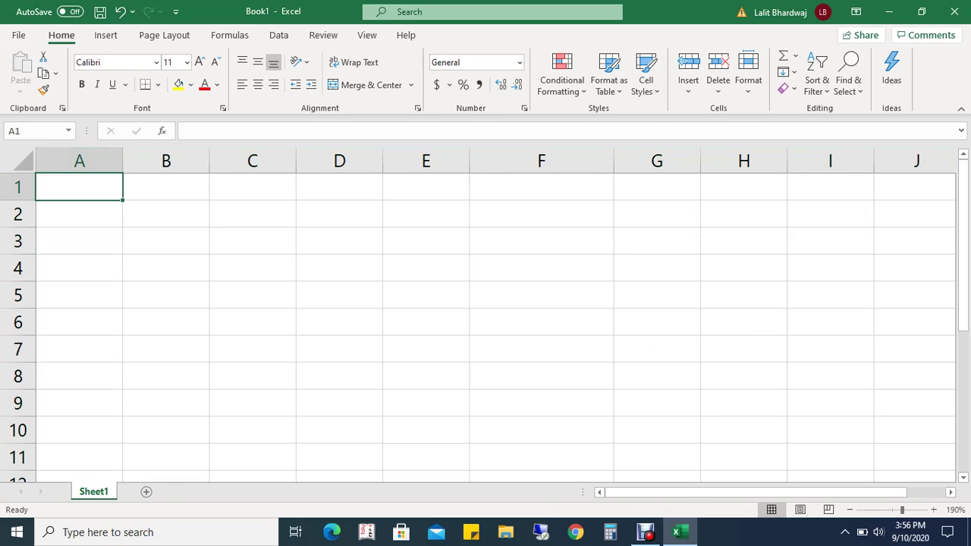
type("name")
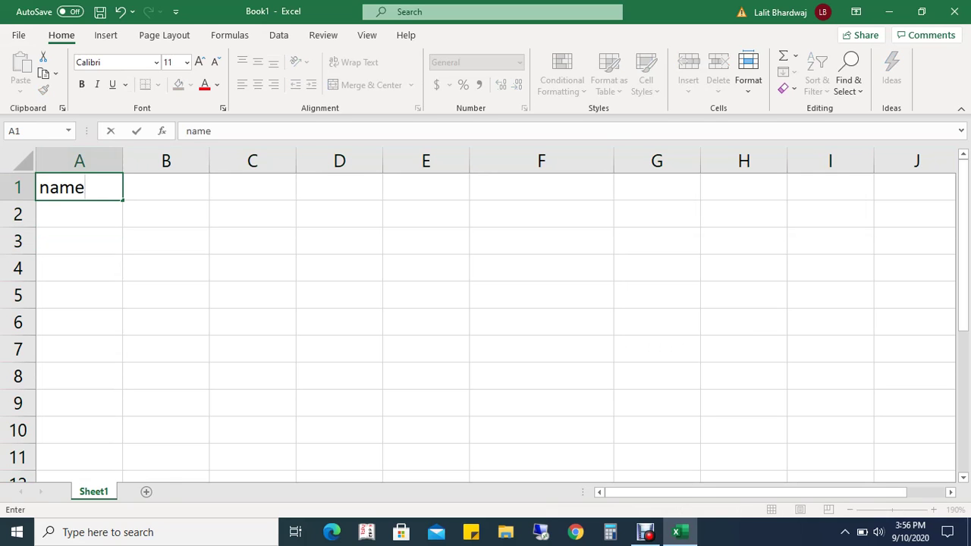
key("Tab")
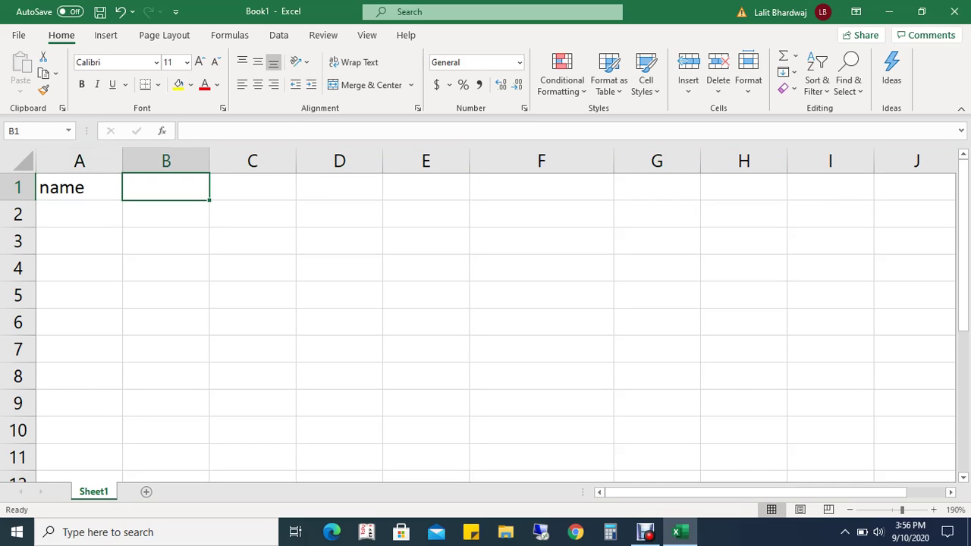
type("matg")
key("BackSpace")
type("h")
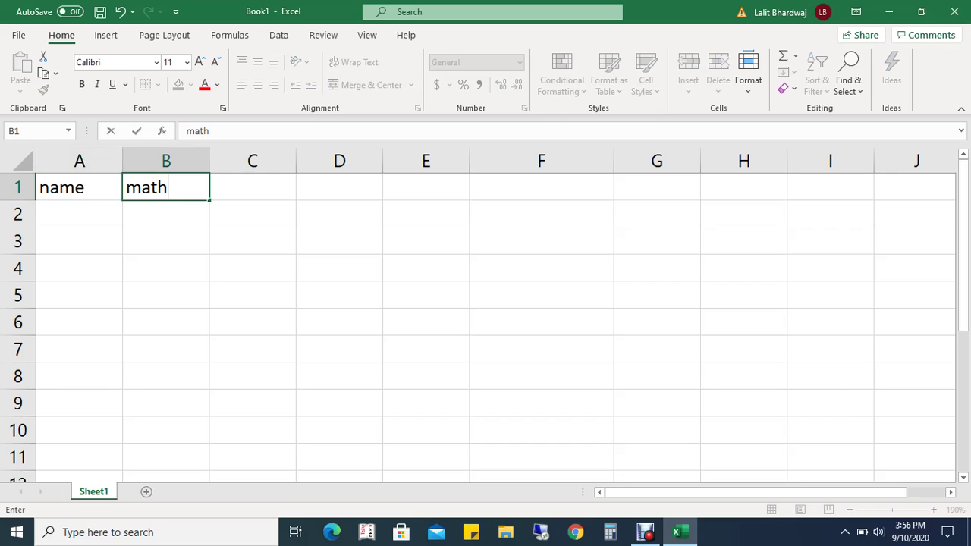
key("Tab")
type("eng")
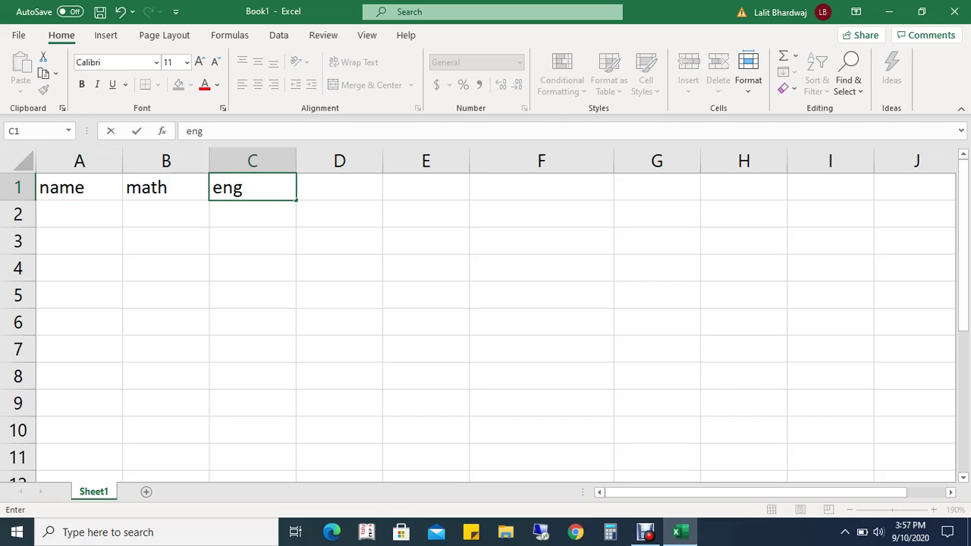
key("Tab")
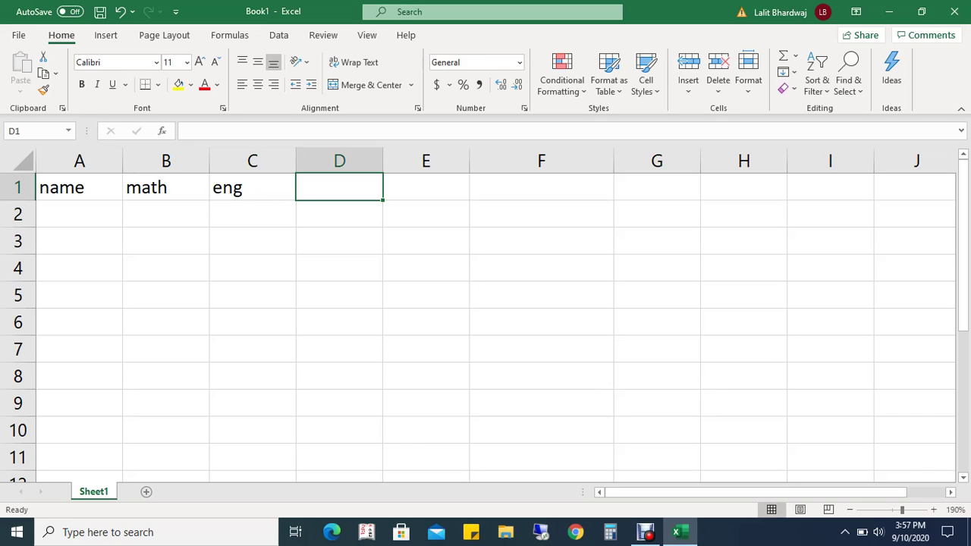
- Add the headings sci in D1 and total in E1
left_click(252, 187)
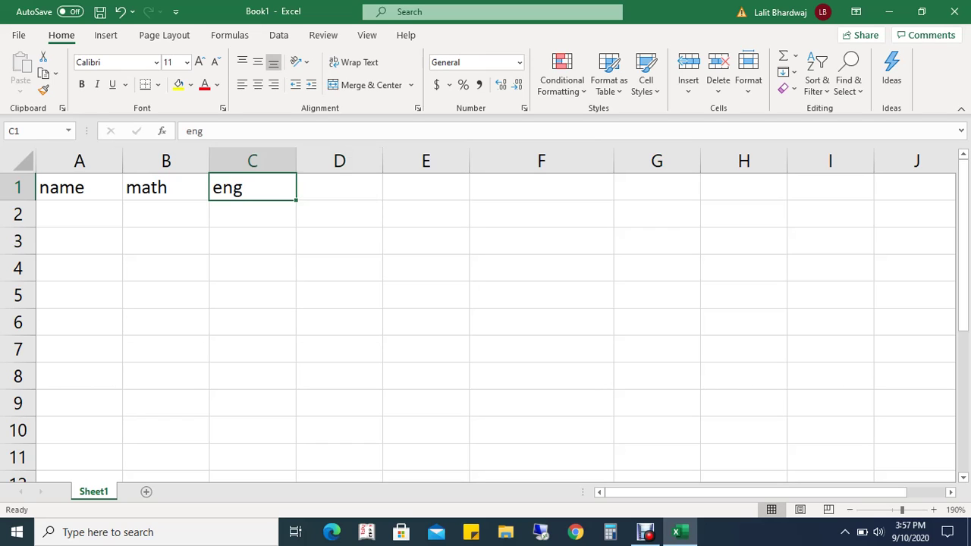
left_click(166, 187)
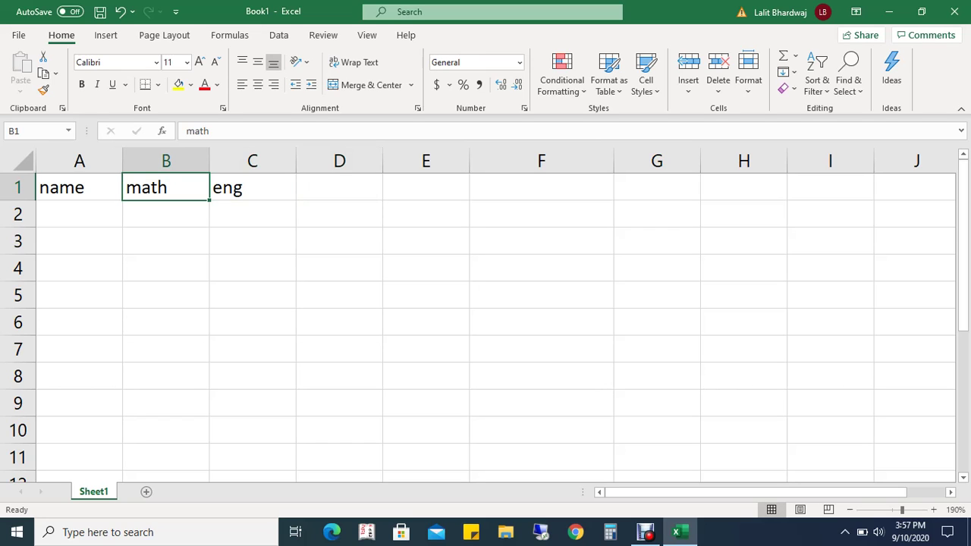
left_click(252, 187)
left_click(339, 187)
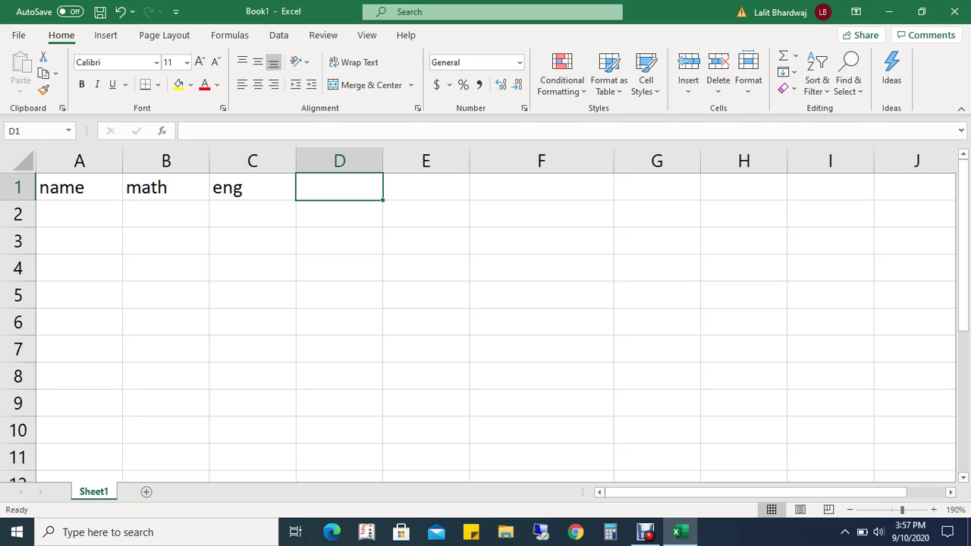
type("scu")
key("BackSpace")
type("i")
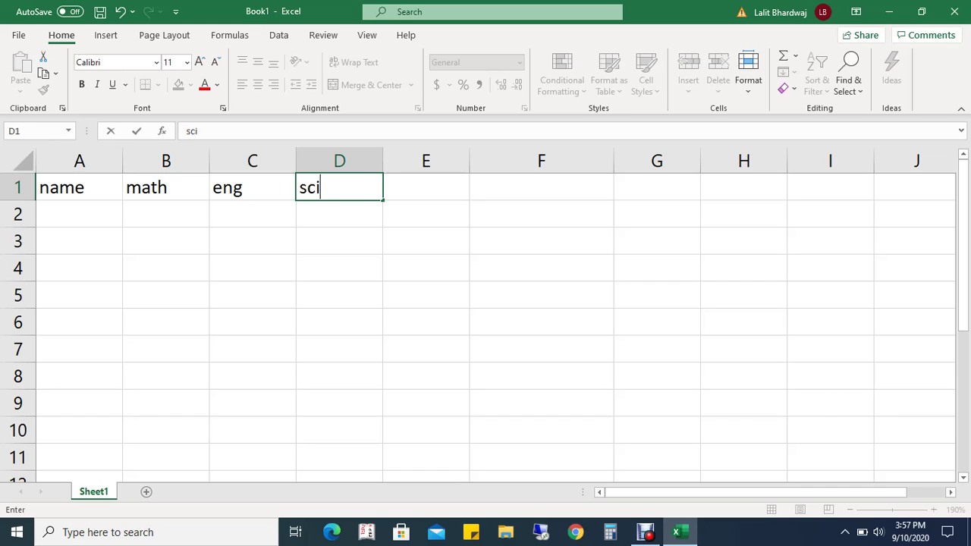
key("Tab")
type("total")
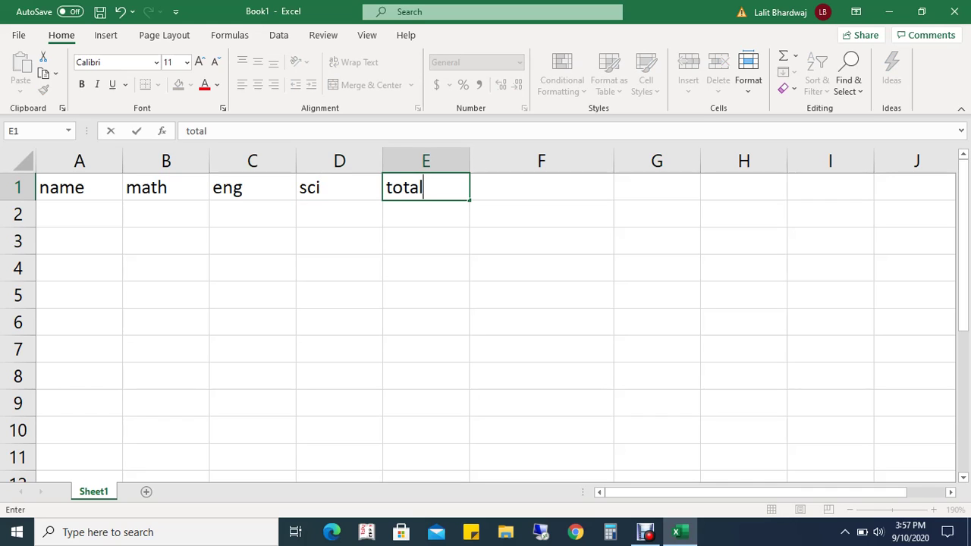
key("Return")
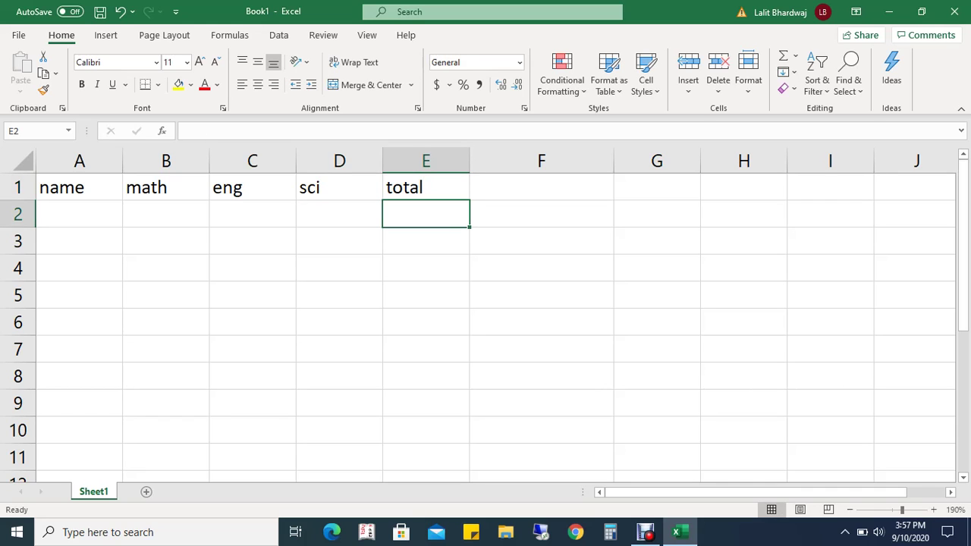
- Fill in three students' first names in cells A2 to A4 under the name heading
key("Left")
key("Left")
key("Left")
key("Left")
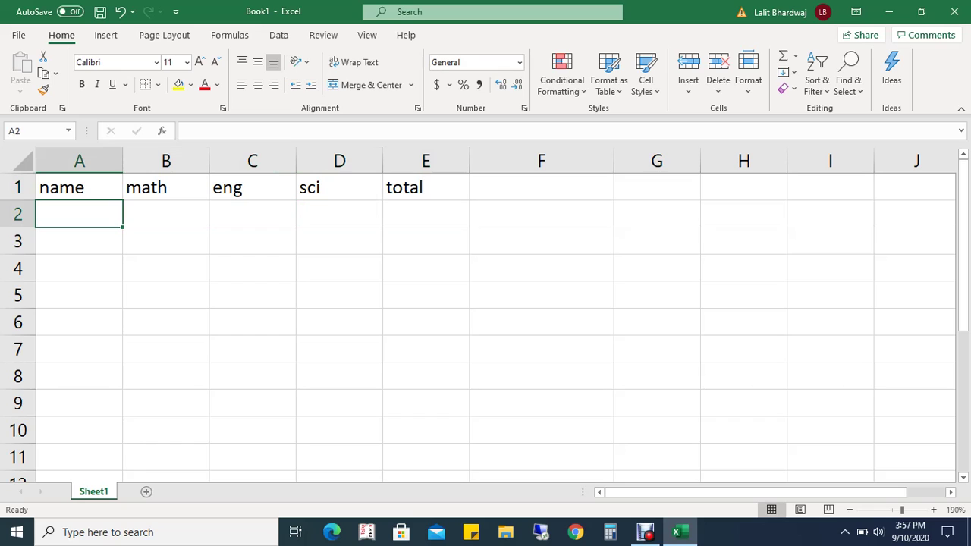
type("rohan")
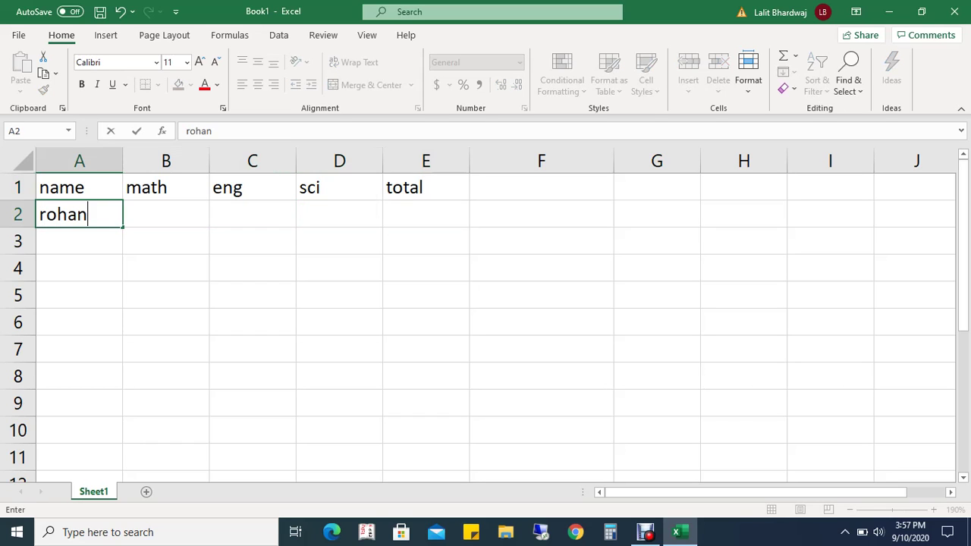
key("Return")
type("so")
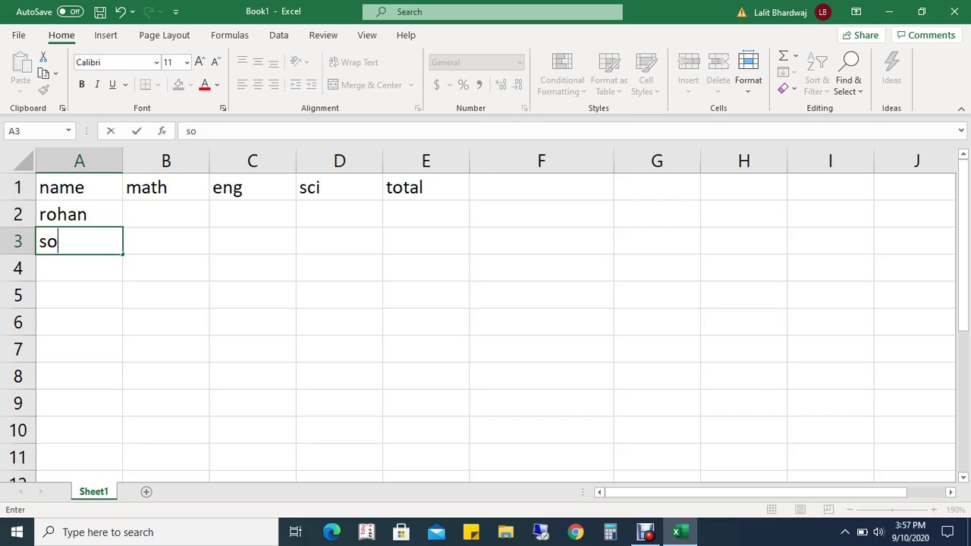
type("han")
key("Return")
type("m")
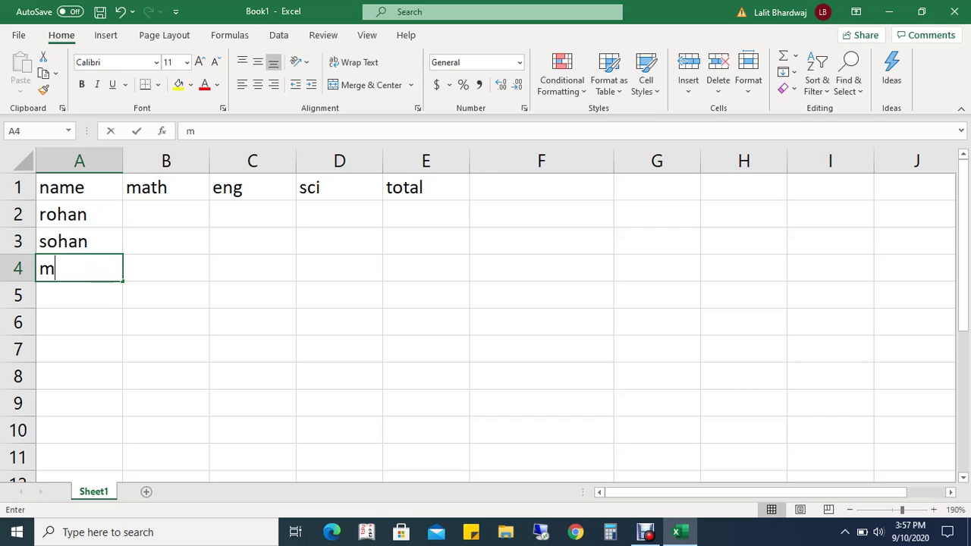
type("ohan")
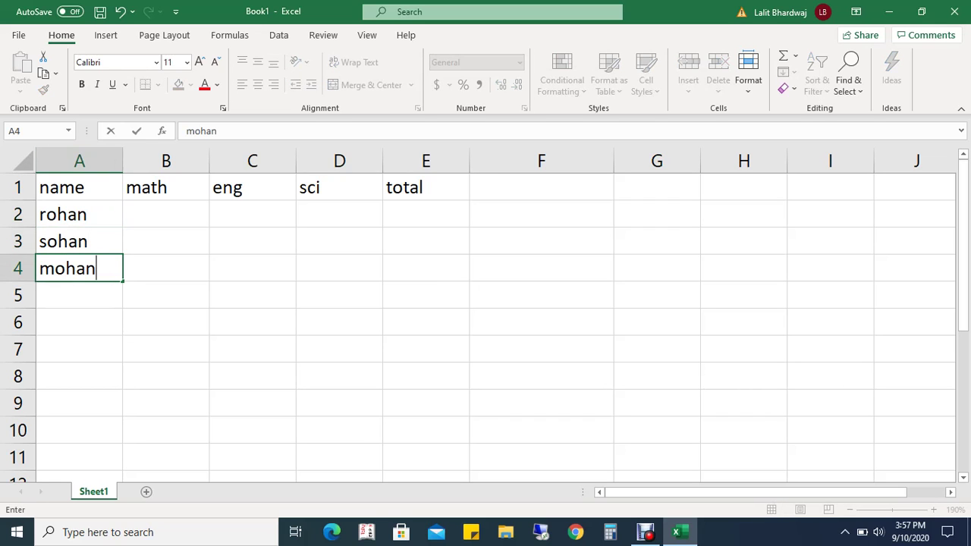
- Enter the math marks 78, 87 and 56 in cells B2 to B4
left_click(165, 214)
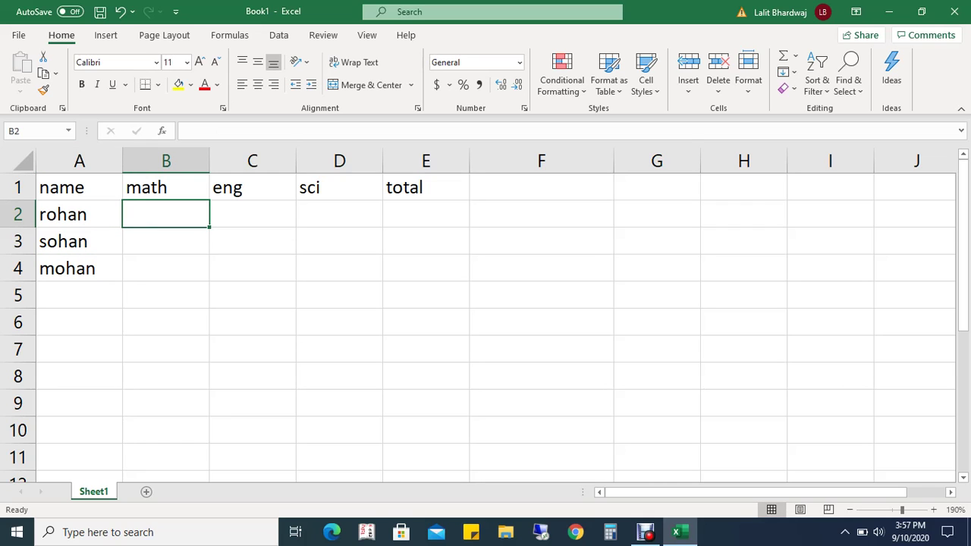
type("78")
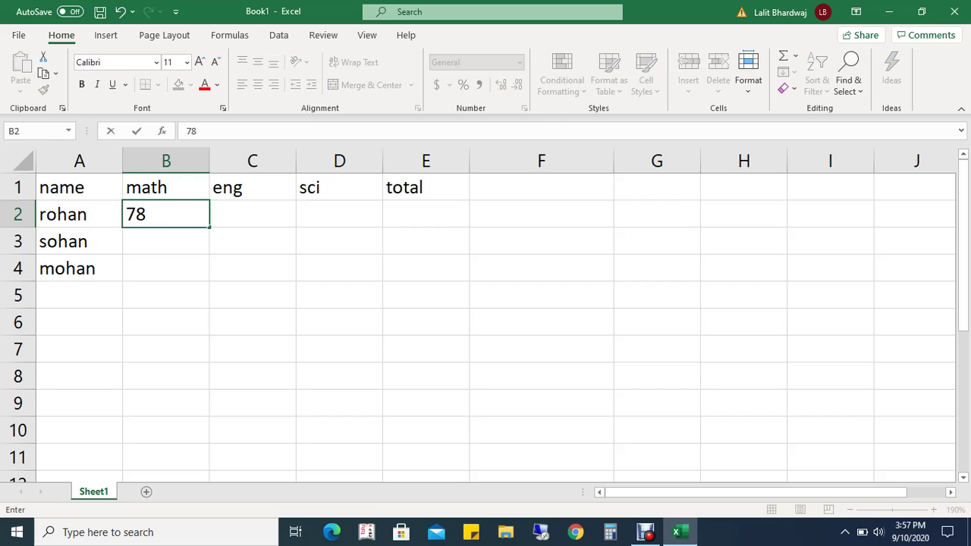
key("Return")
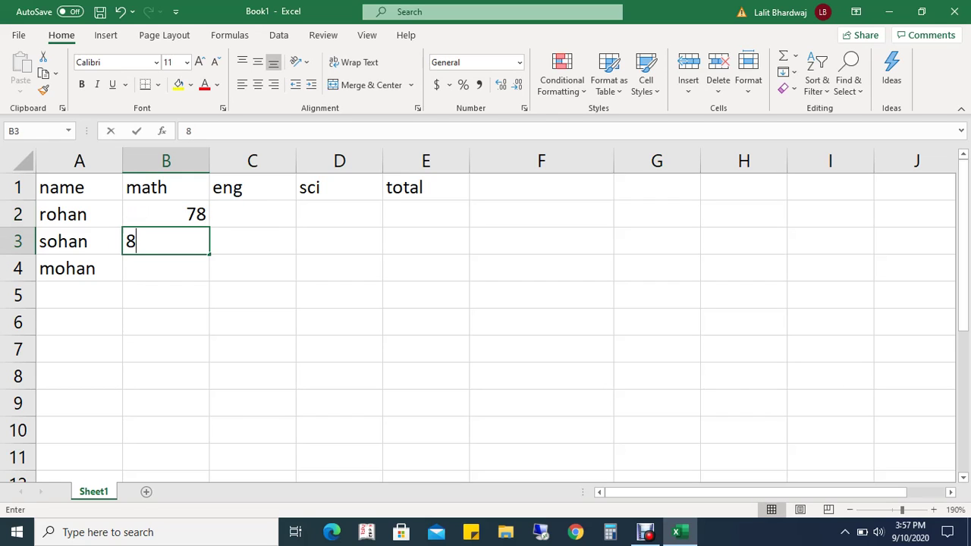
type("87")
key("Return")
type("56")
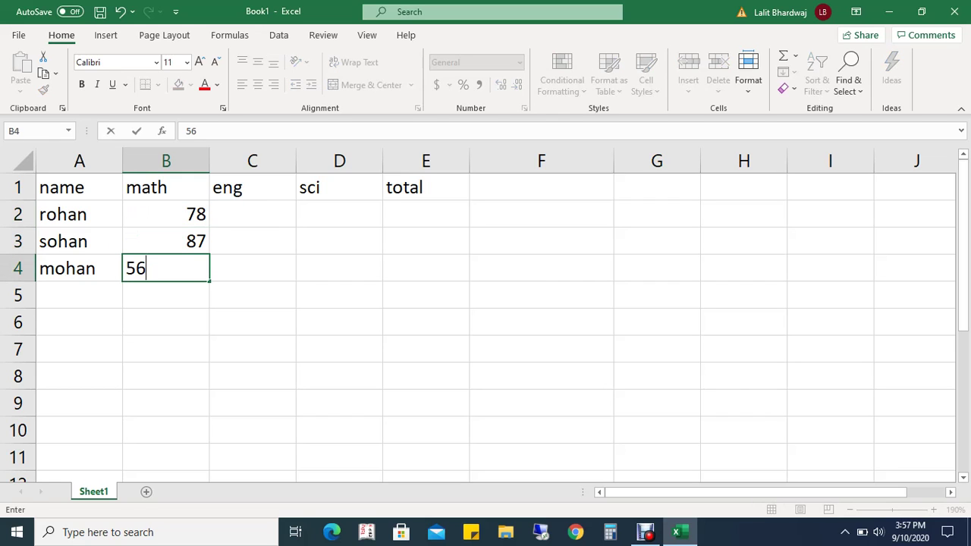
key("Return")
- Enter the eng marks 76, 98 and 54 in cells C2 to C4
left_click(165, 268)
left_click(166, 294)
left_click(252, 294)
left_click(251, 268)
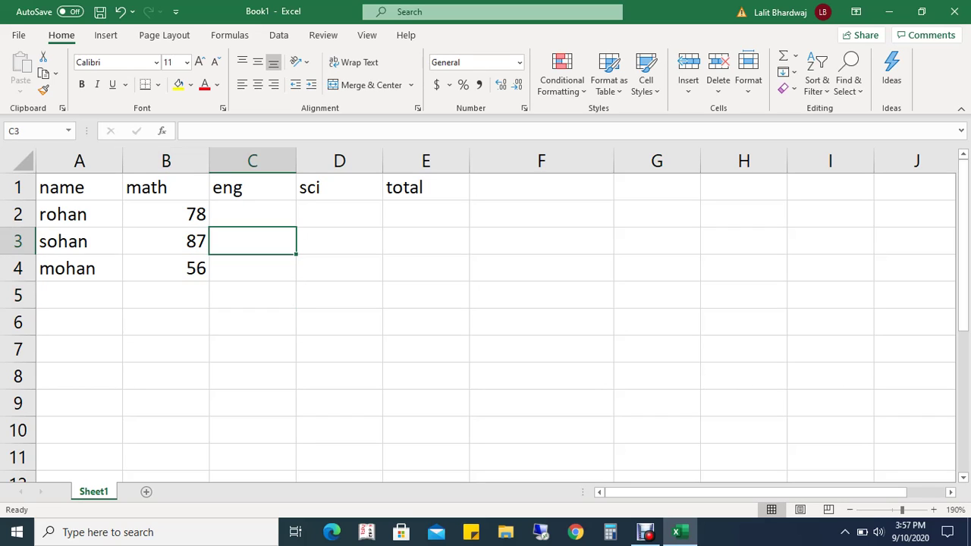
left_click(252, 214)
type("76")
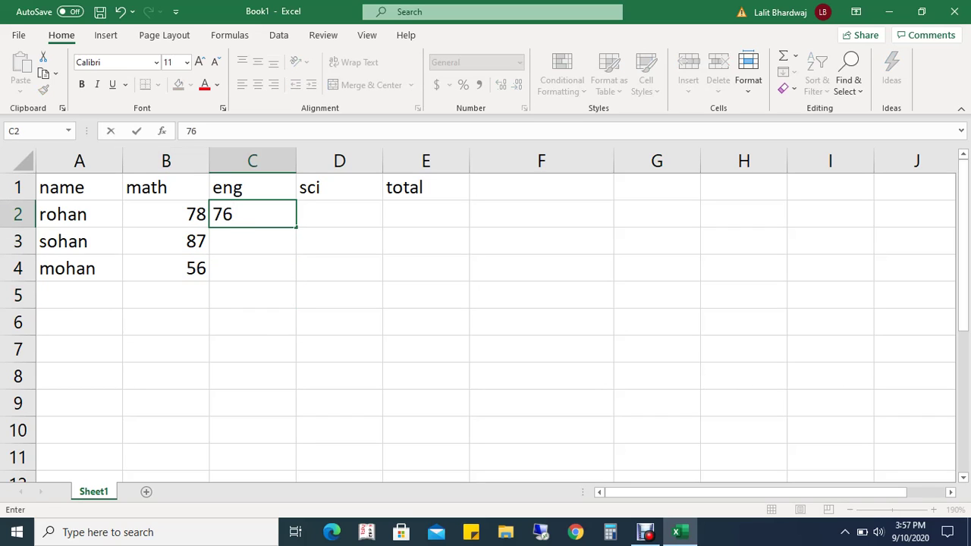
key("Return")
type("8")
key("Return")
type("54")
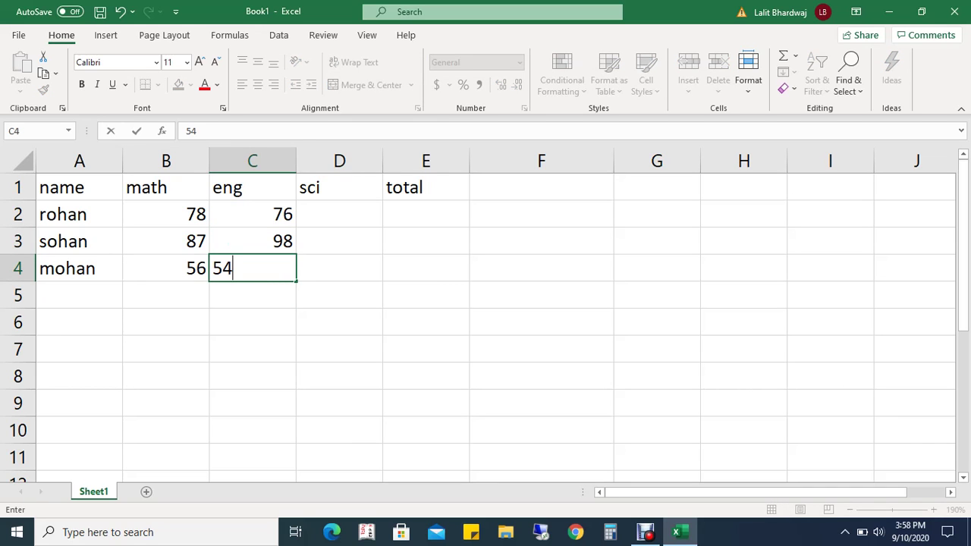
key("Return")
- Enter the sci marks 65, 98 and 54 in cells D2 to D4
key("Right")
key("Right")
key("Left")
key("Up")
key("Up")
key("Up")
type("65")
key("Return")
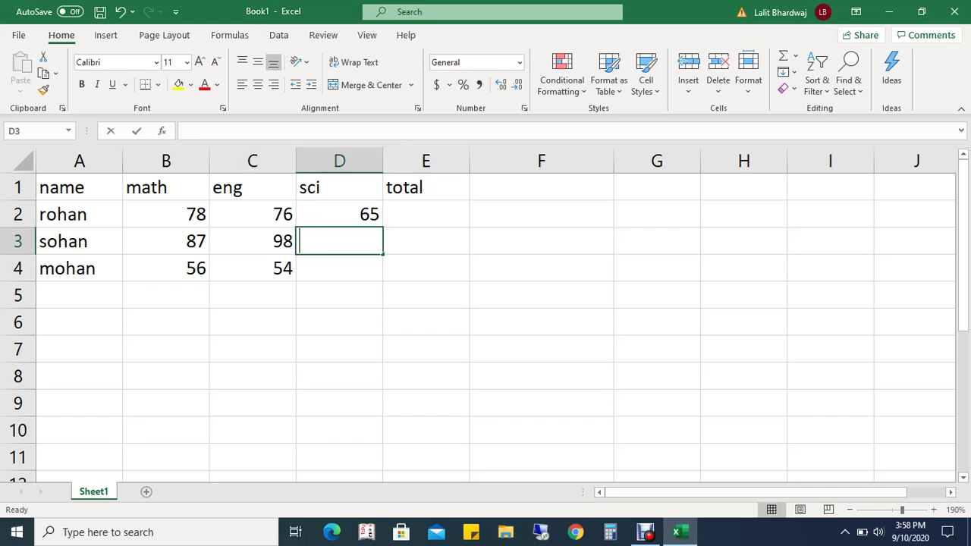
type("98")
key("Return")
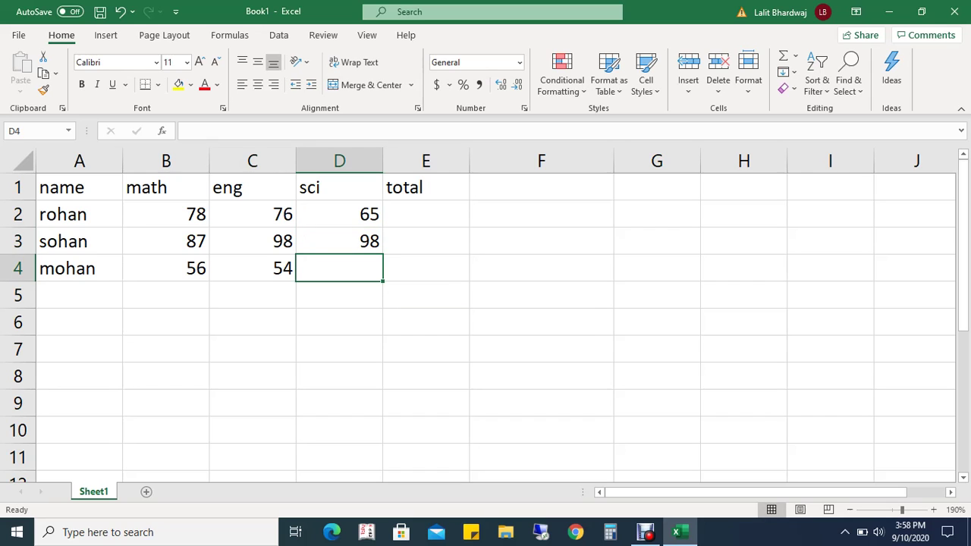
type("54")
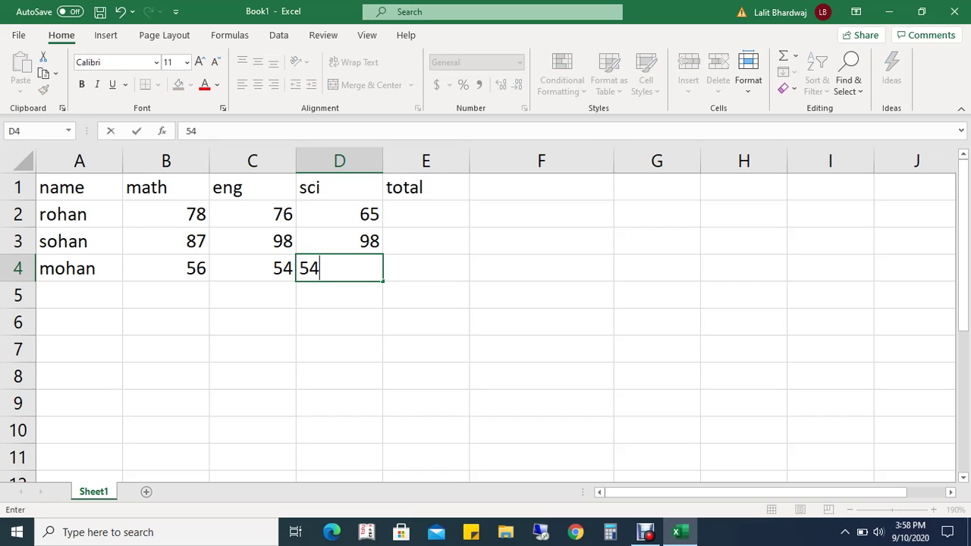
key("Return")
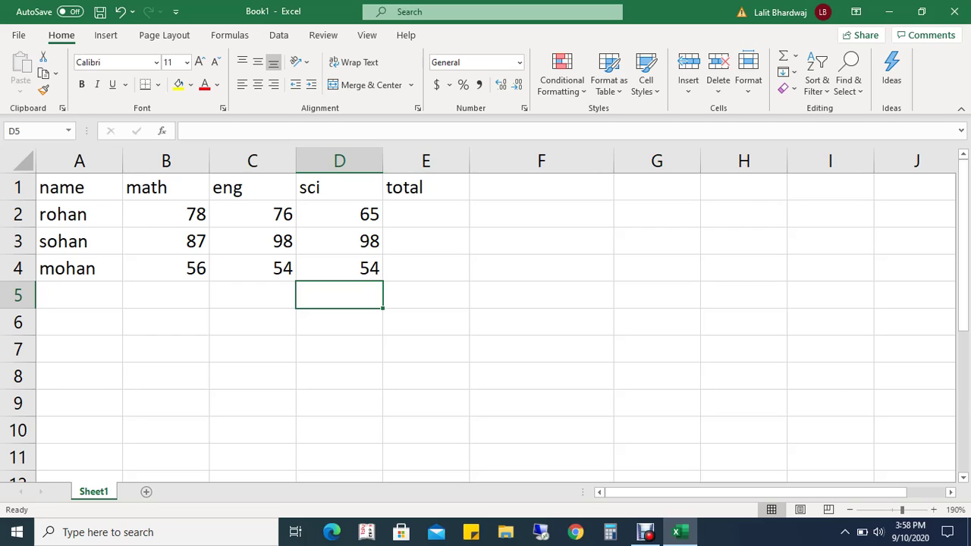
- Total the first two students' marks with AutoSum, using =SUM(B2:D2) in E2 and =SUM(B3:D3) in E3
left_click(425, 214)
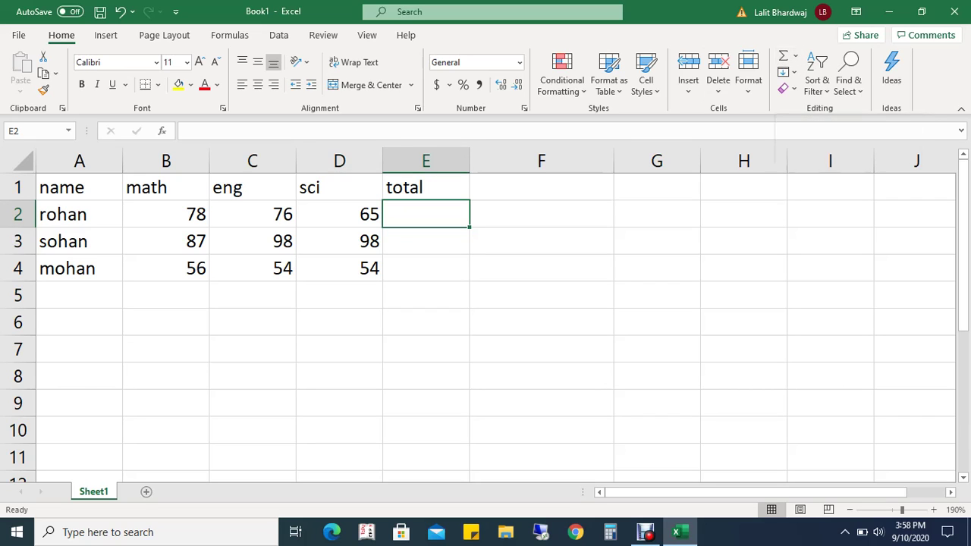
left_click(426, 268)
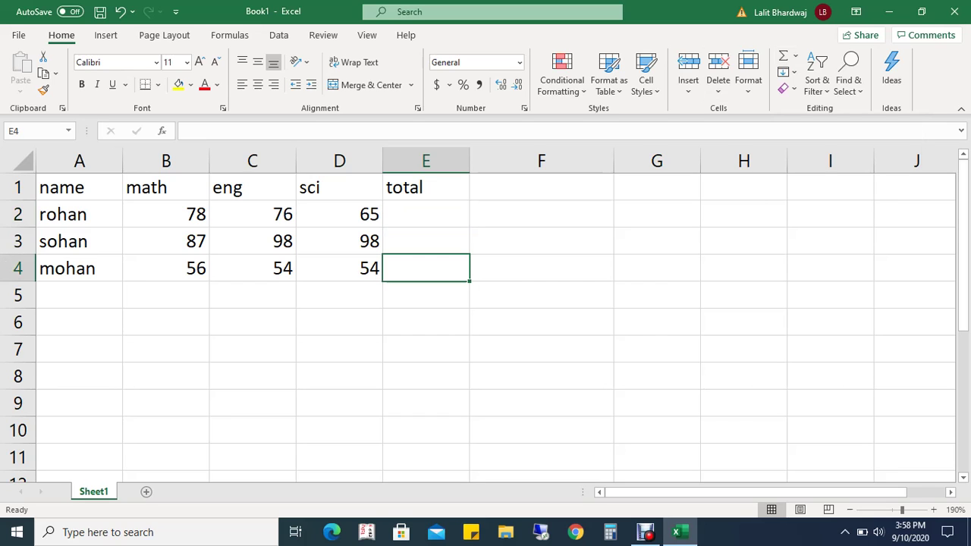
left_click(426, 214)
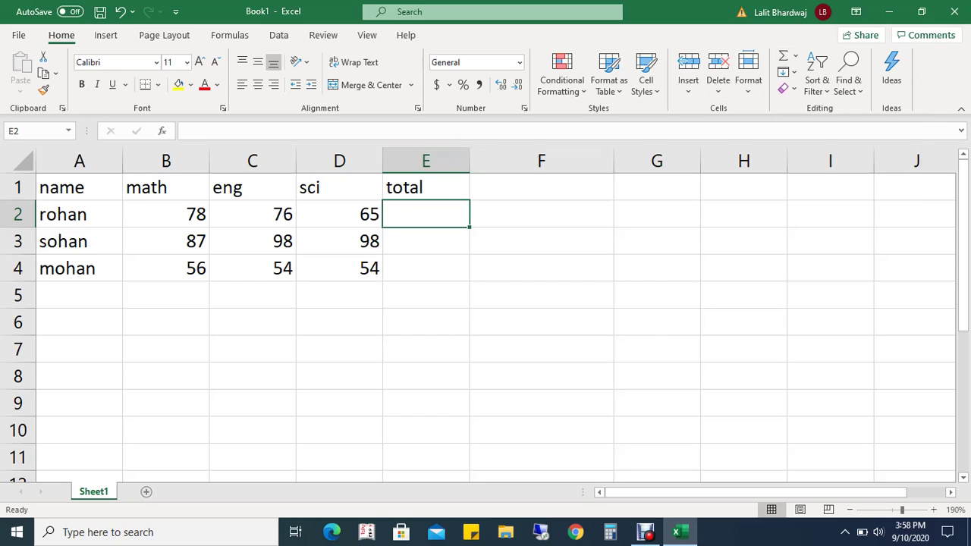
left_click(782, 55)
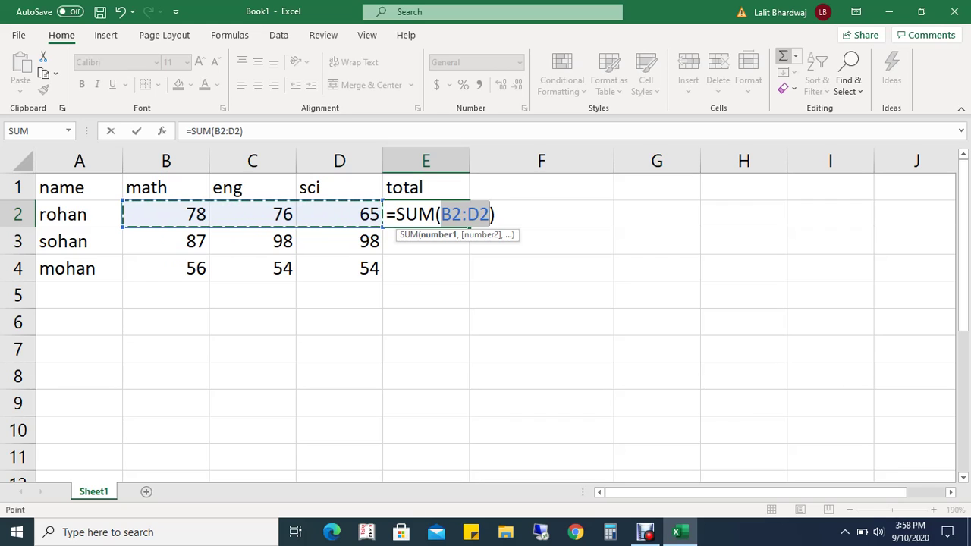
key("Return")
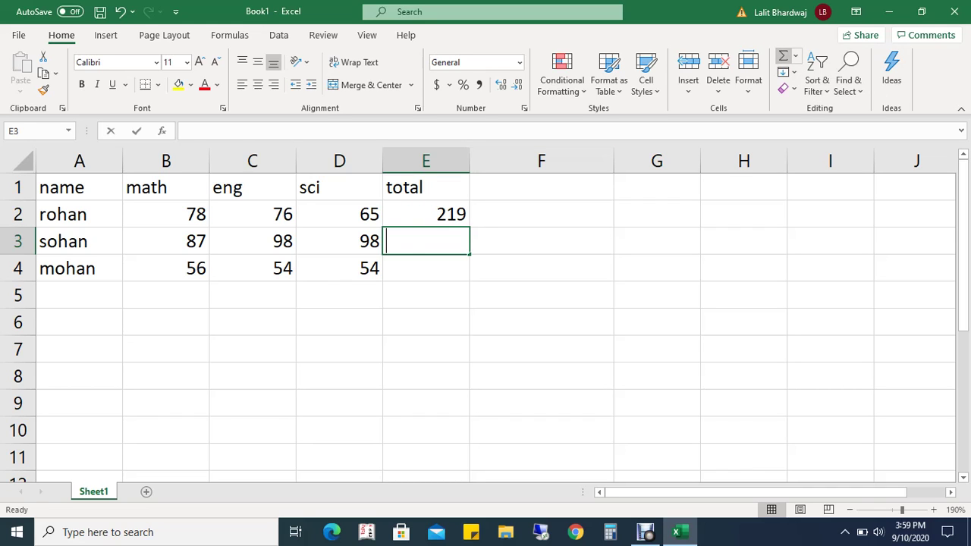
left_click(783, 56)
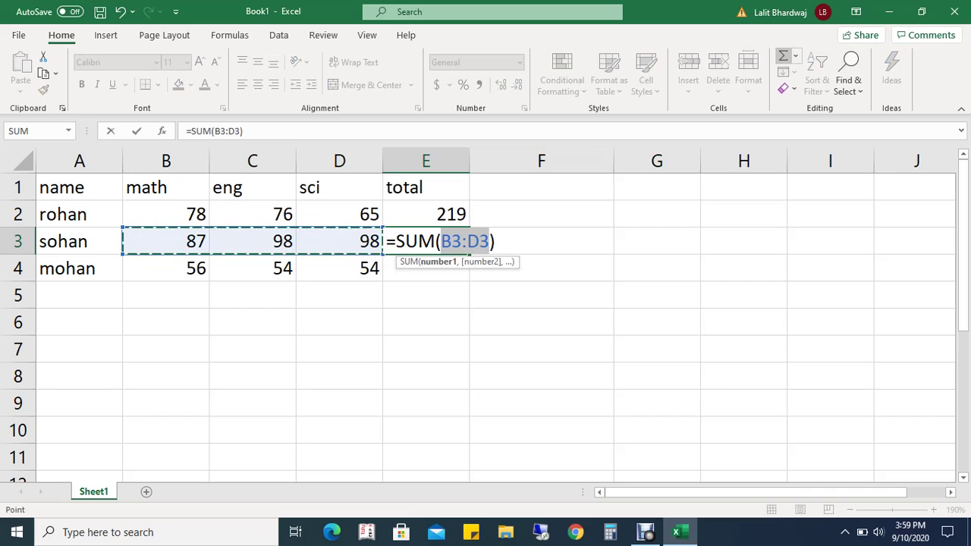
key("Return")
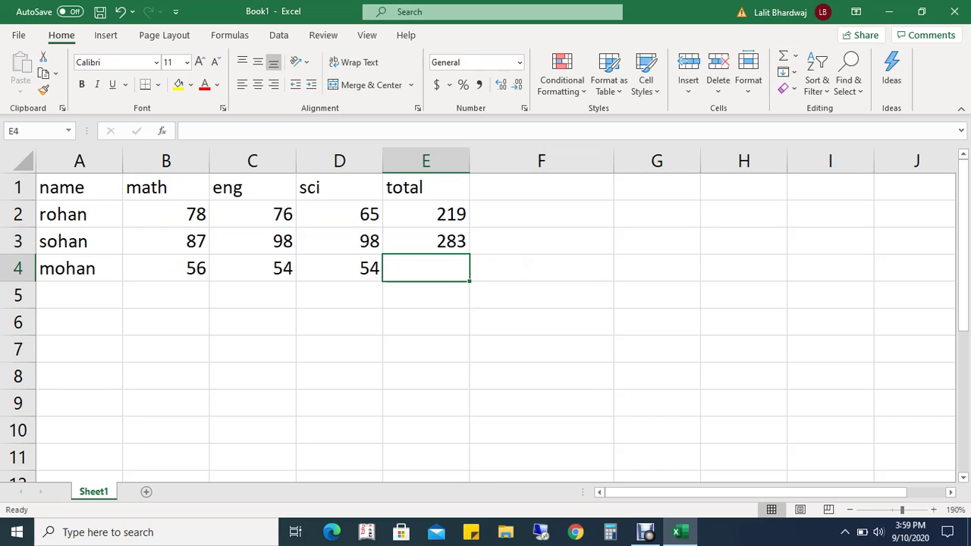
- Clear the second student's total from cell E3
left_click(425, 321)
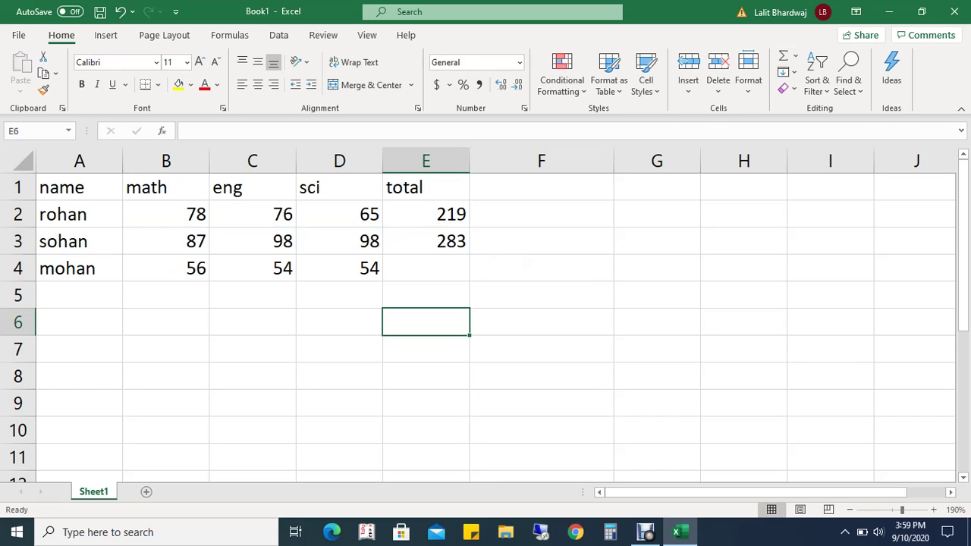
key("Up")
key("Up")
key("Up")
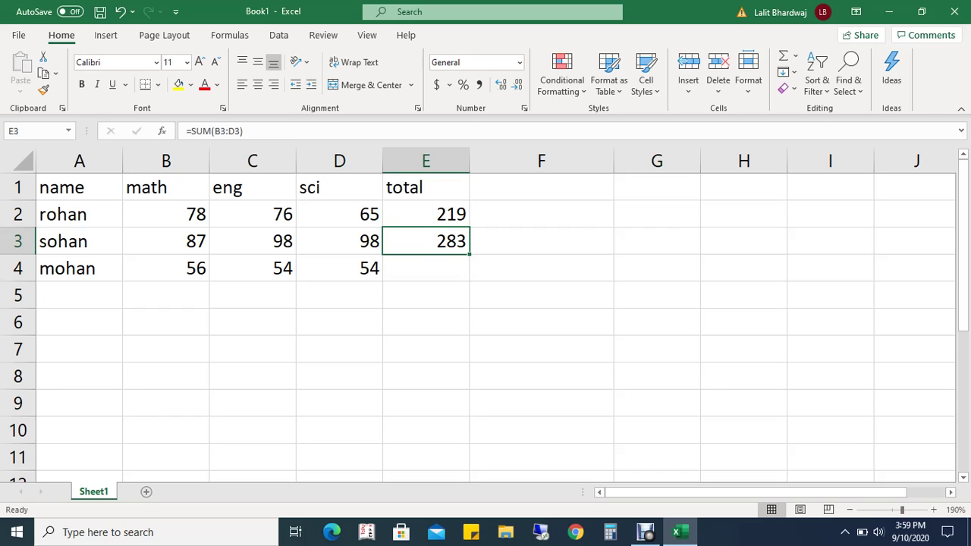
key("Delete")
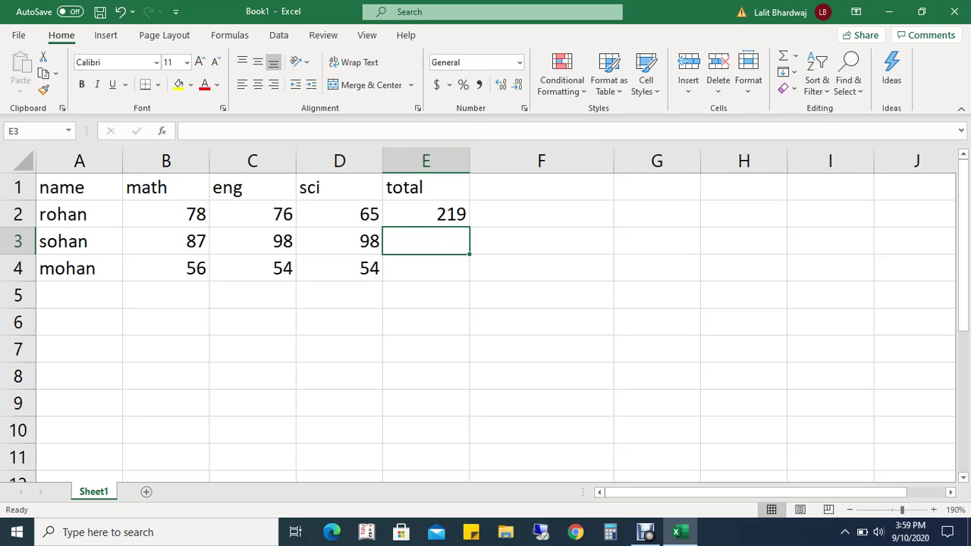
- Copy the total formula =SUM(B2:D2) from E2 down through E4 for the remaining students
left_click(426, 214)
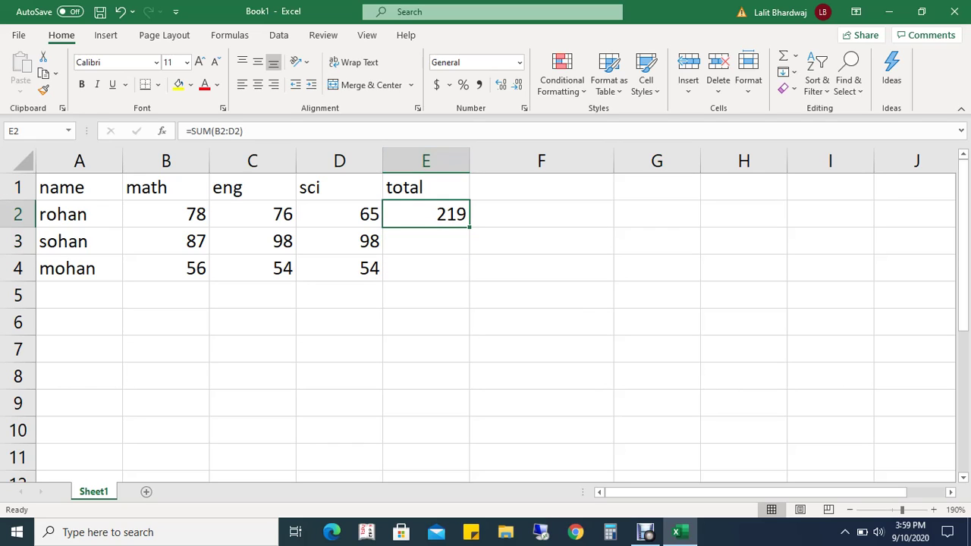
key("F2")
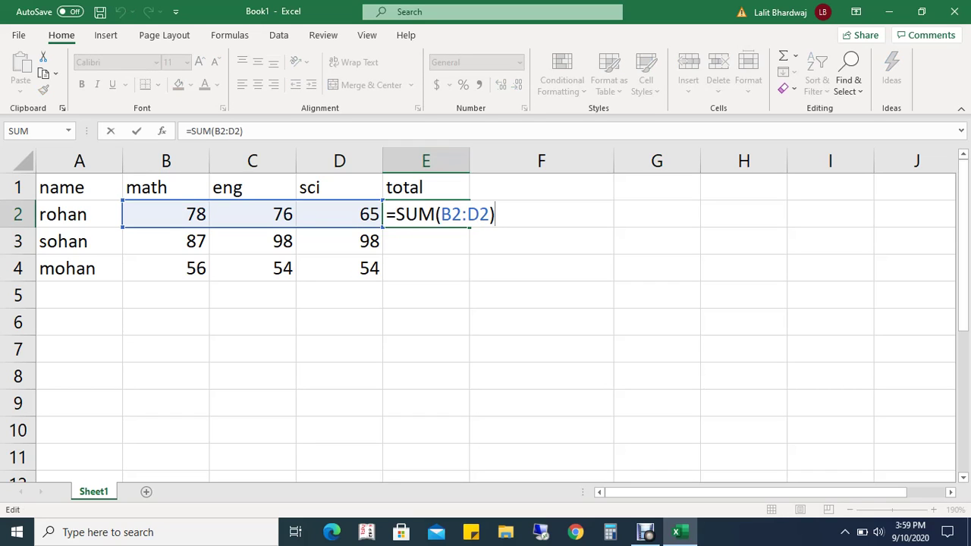
key("Return")
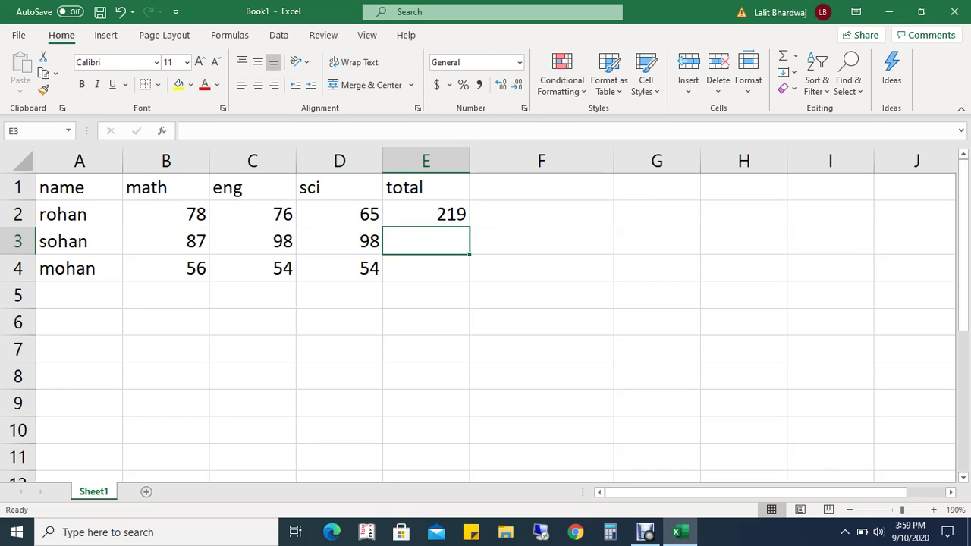
left_click(425, 214)
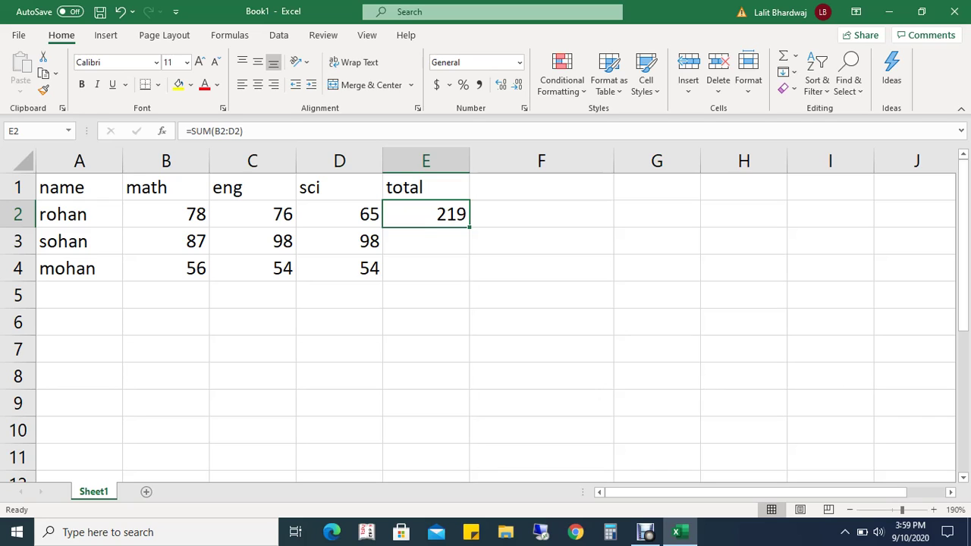
left_click_drag(469, 227, 464, 274)
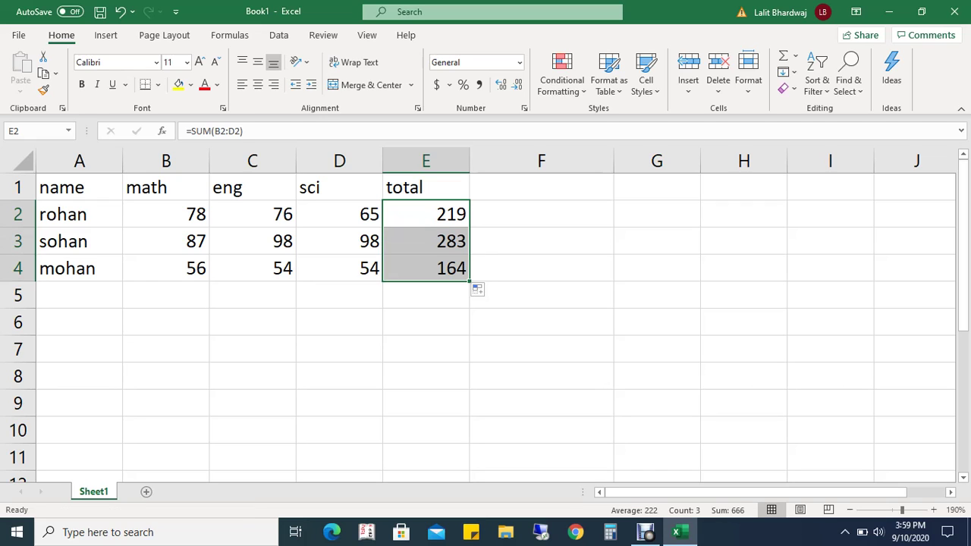
left_click(541, 267)
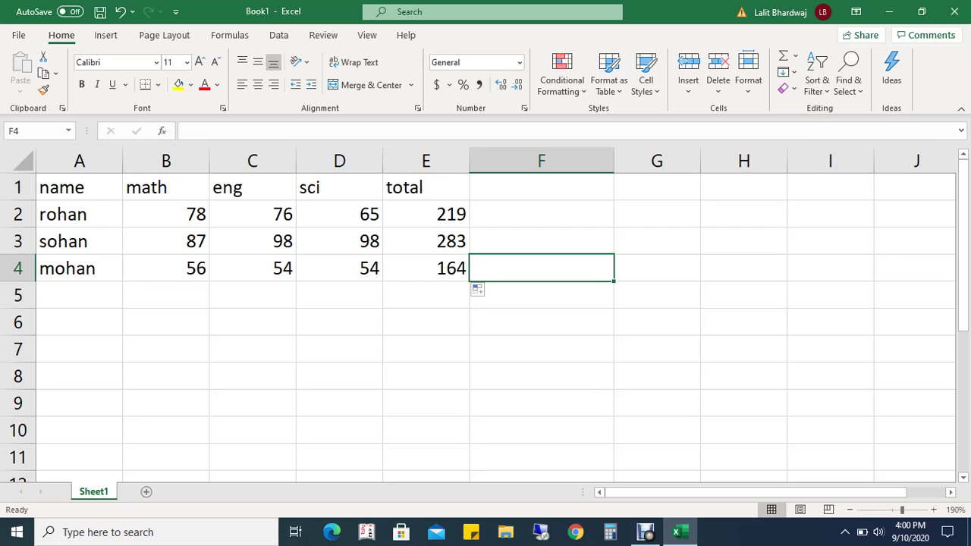
- Examine the SUM formulas in E2, E3 and E4 to see which cells each one references
left_click(426, 213)
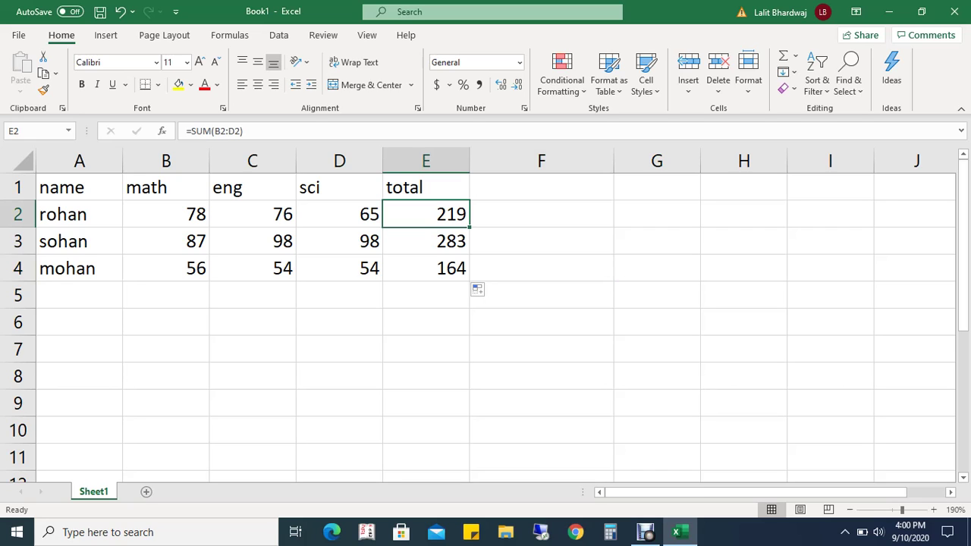
left_click(426, 241)
left_click(426, 214)
key("F2")
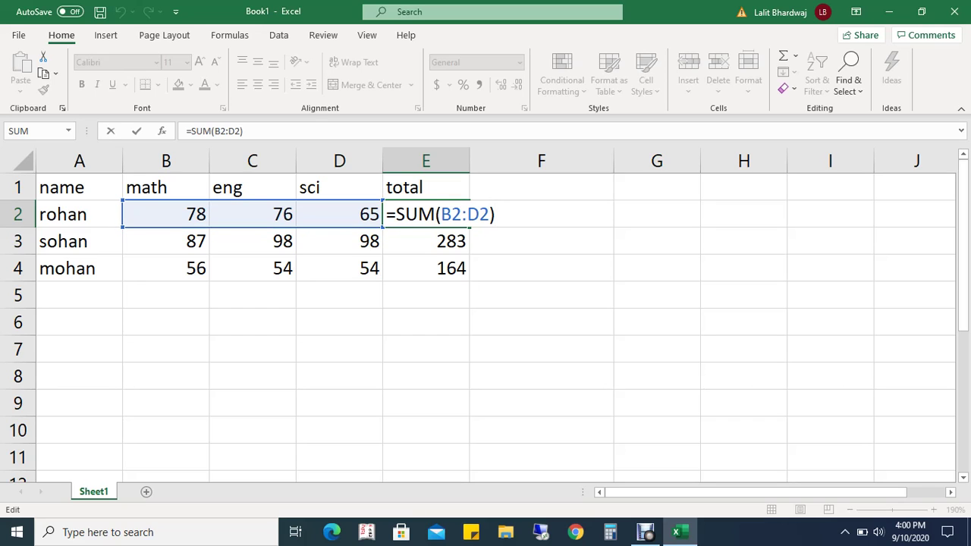
key("Return")
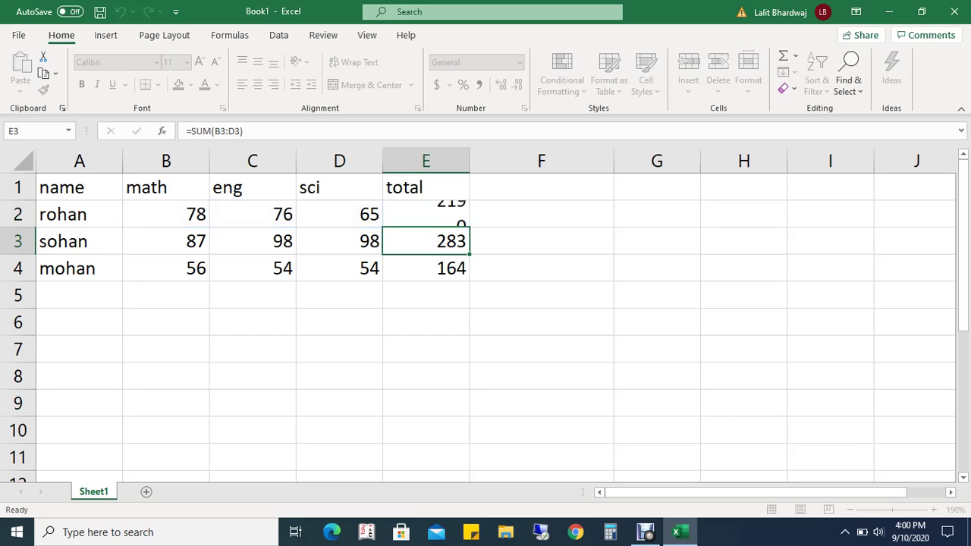
key("F2")
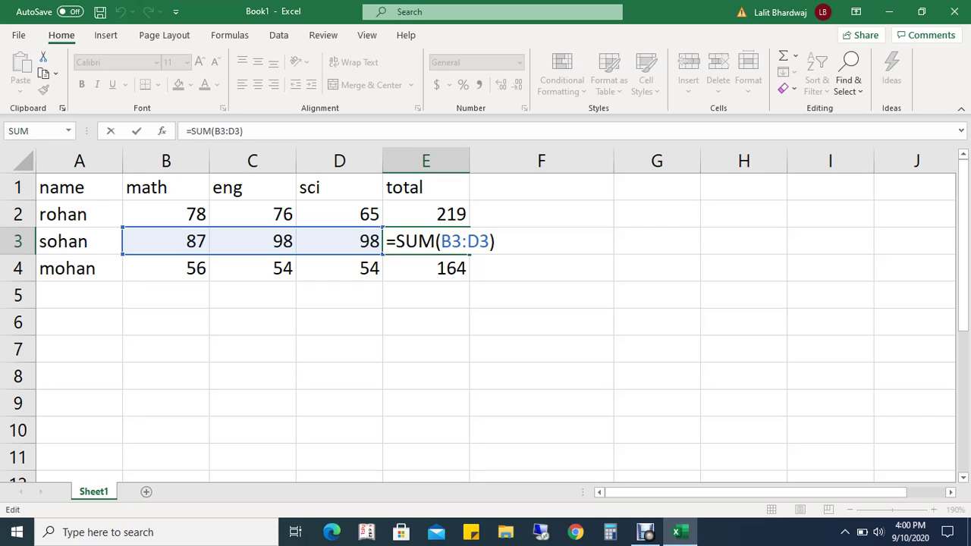
key("Return")
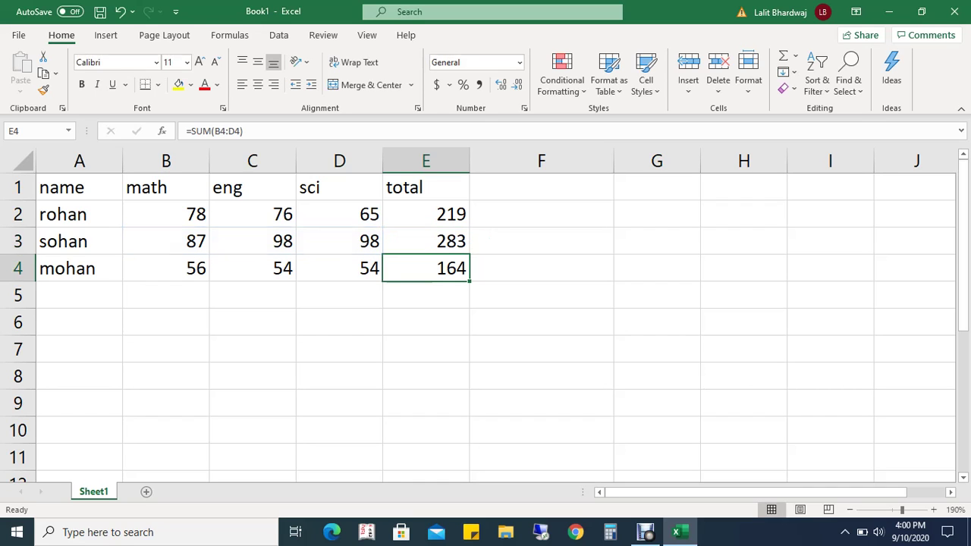
key("F2")
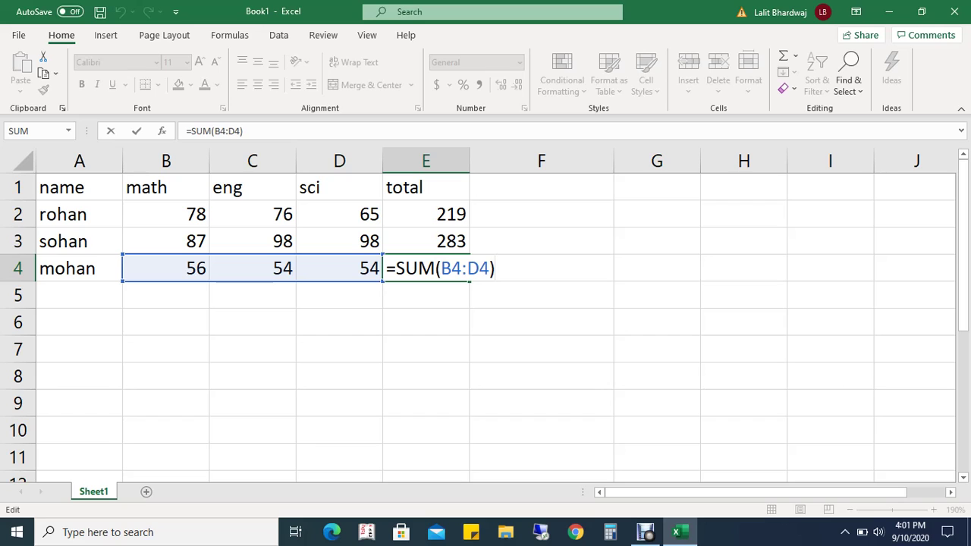
left_click(541, 294)
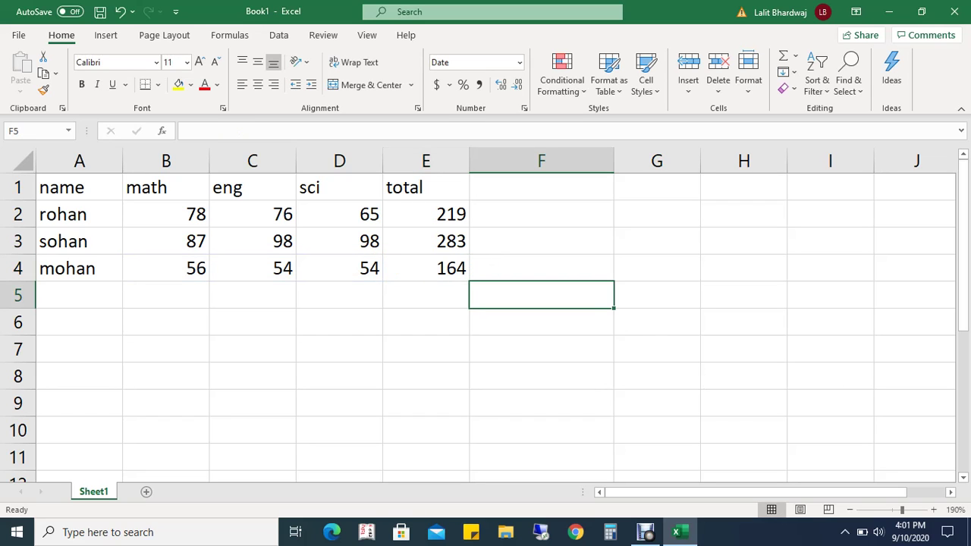
- Add the column heading "percentage" in cell F1
left_click(541, 187)
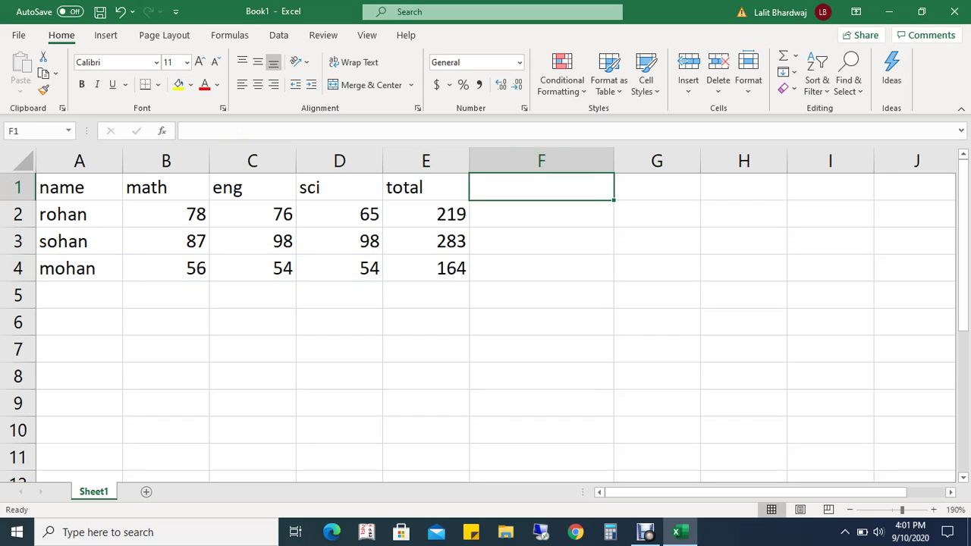
type("perc")
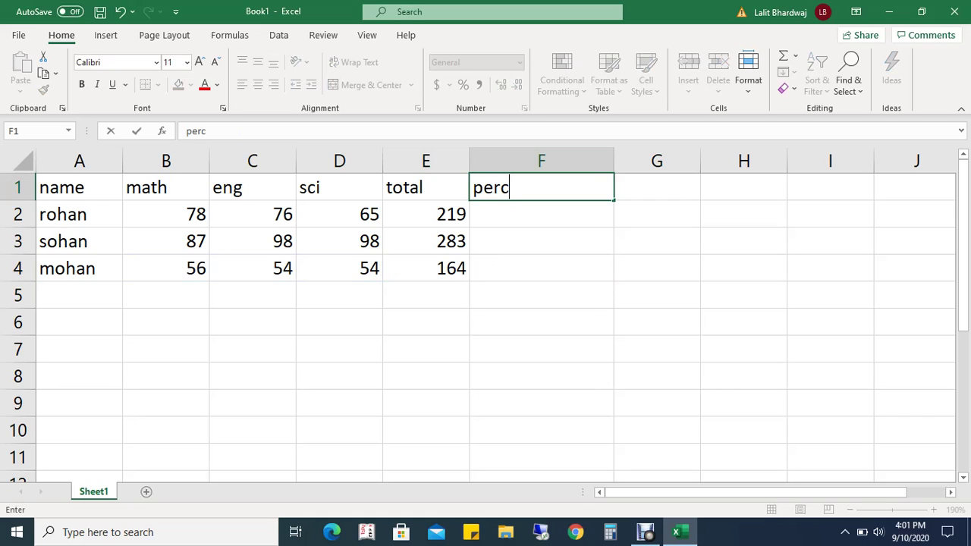
type("entage")
key("Return")
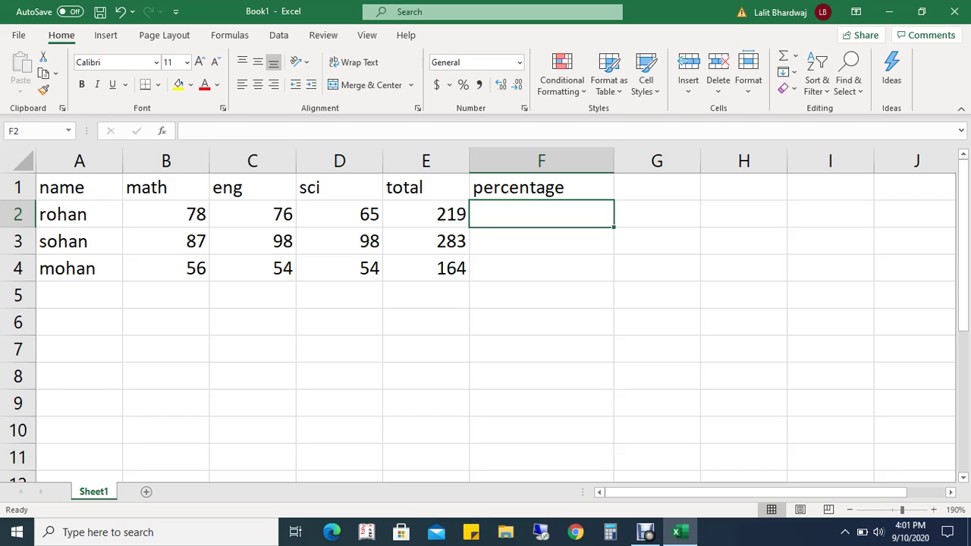
- Divide the first student's total by 300 in F2 with the formula =E2/300
type("=")
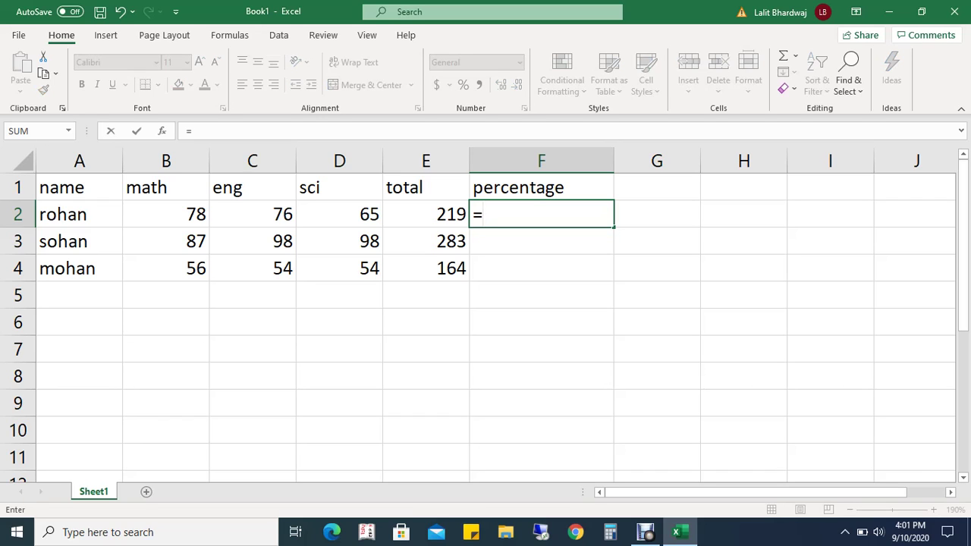
left_click(425, 214)
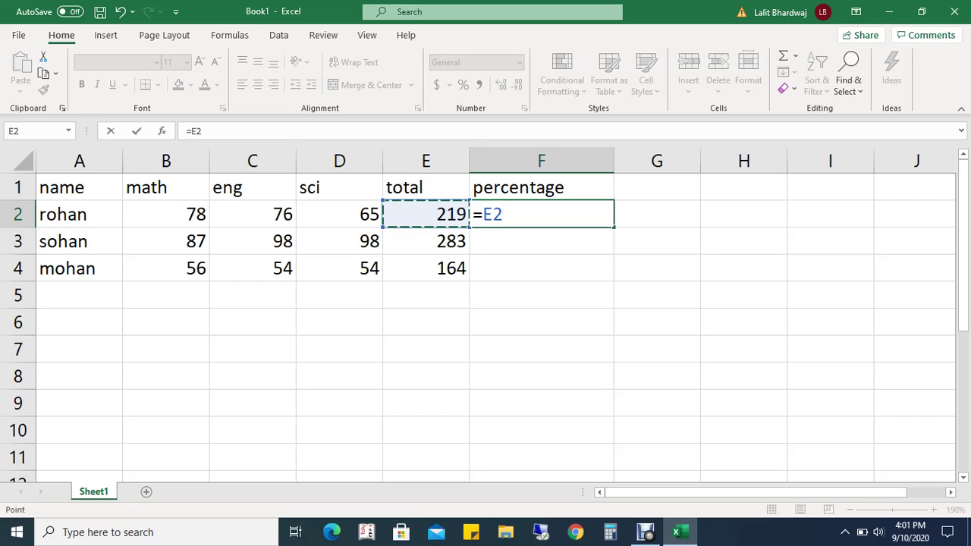
type("/300")
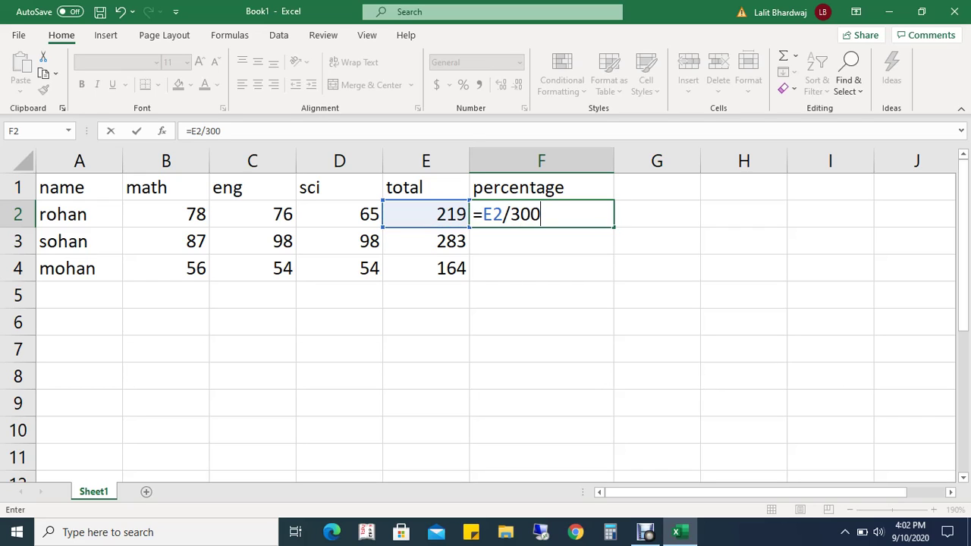
type(")")
key("Return")
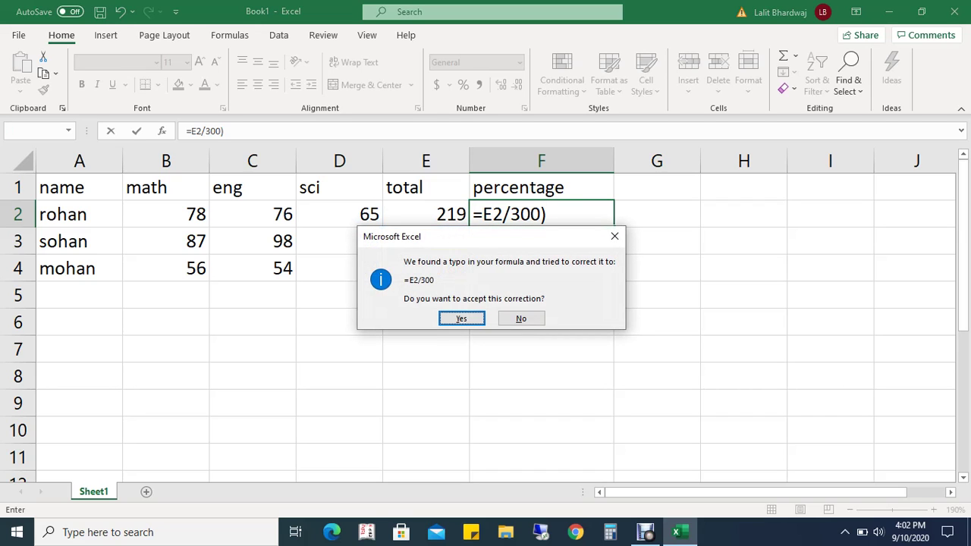
key("Return")
- Edit the F2 percentage formula to read =(E2/300)*100
left_click(426, 214)
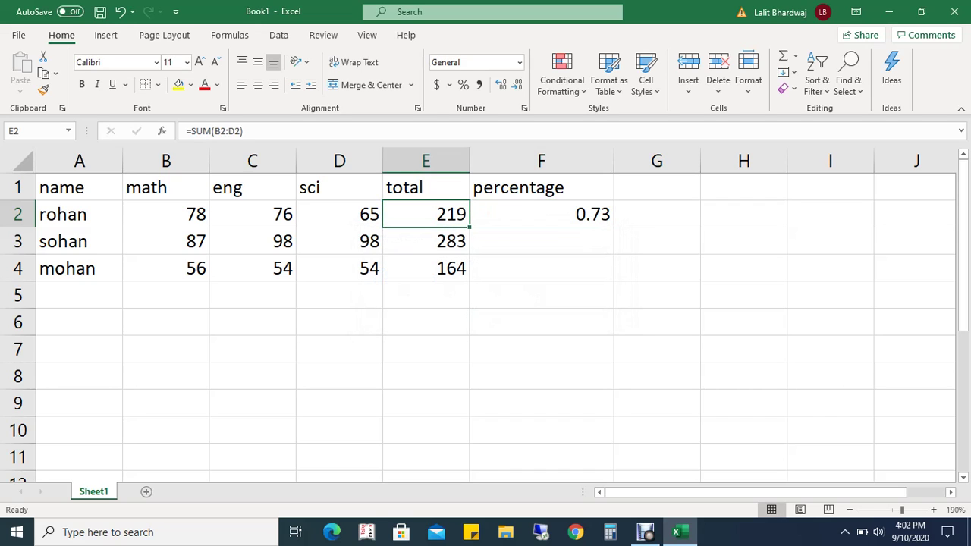
left_click(540, 214)
key("F2")
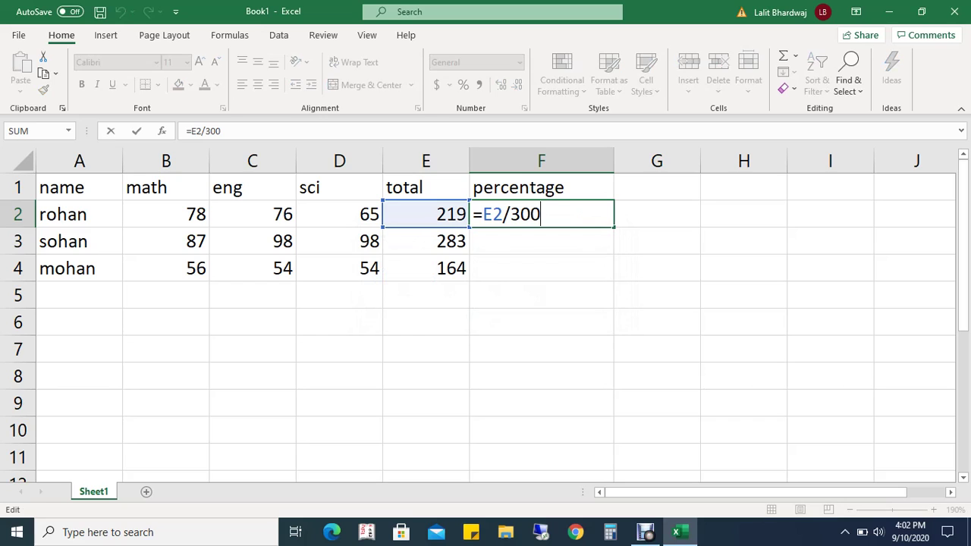
key("Left")
key("Left")
key("Left")
key("Left")
key("Left")
key("Left")
type("(")
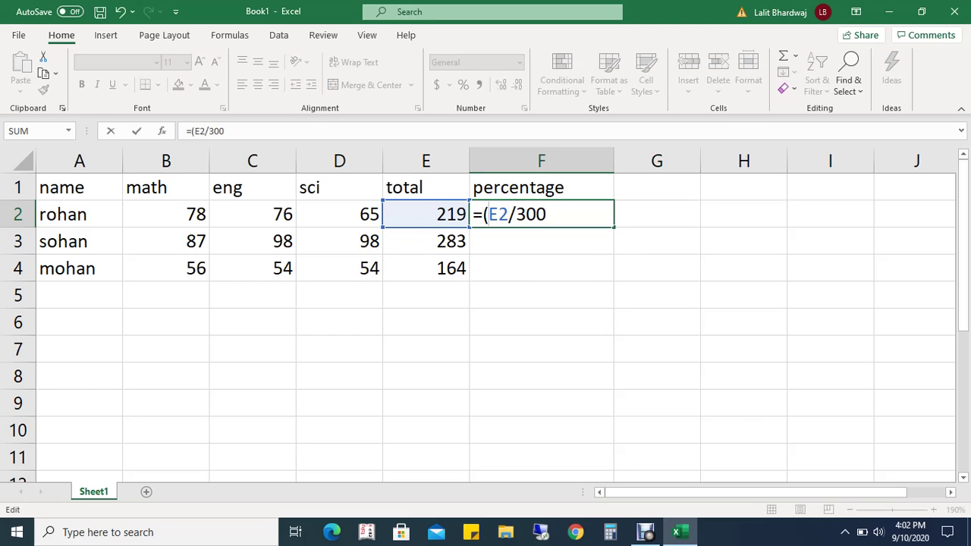
key("Right")
key("Right")
key("Right")
key("Right")
key("Right")
key("Right")
type(")*100")
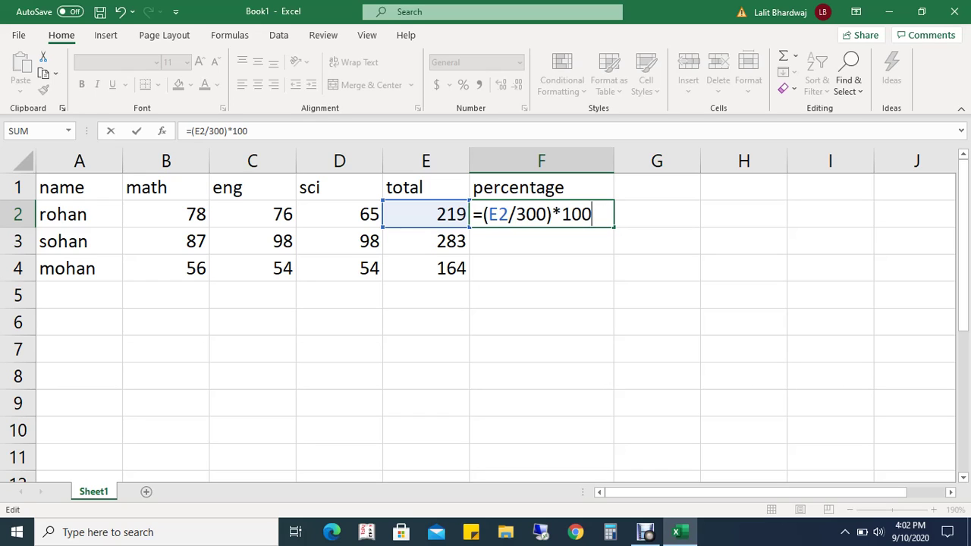
key("Return")
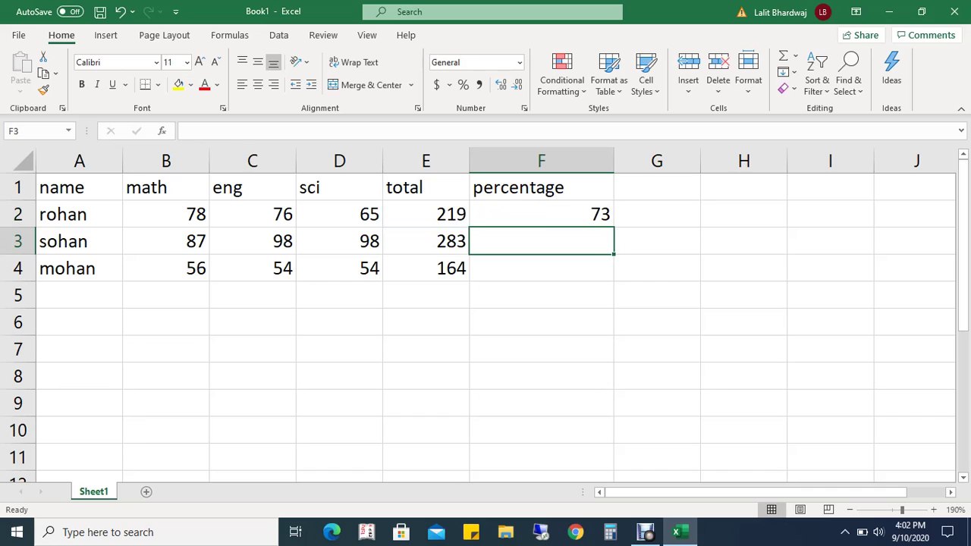
- Copy the percentage formula from F2 down through F4
left_click(541, 214)
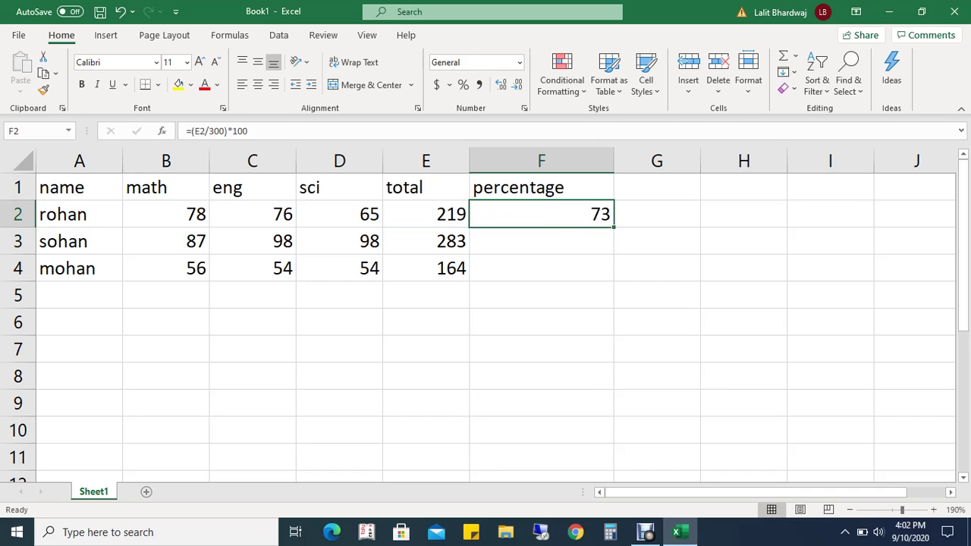
left_click_drag(614, 226, 607, 275)
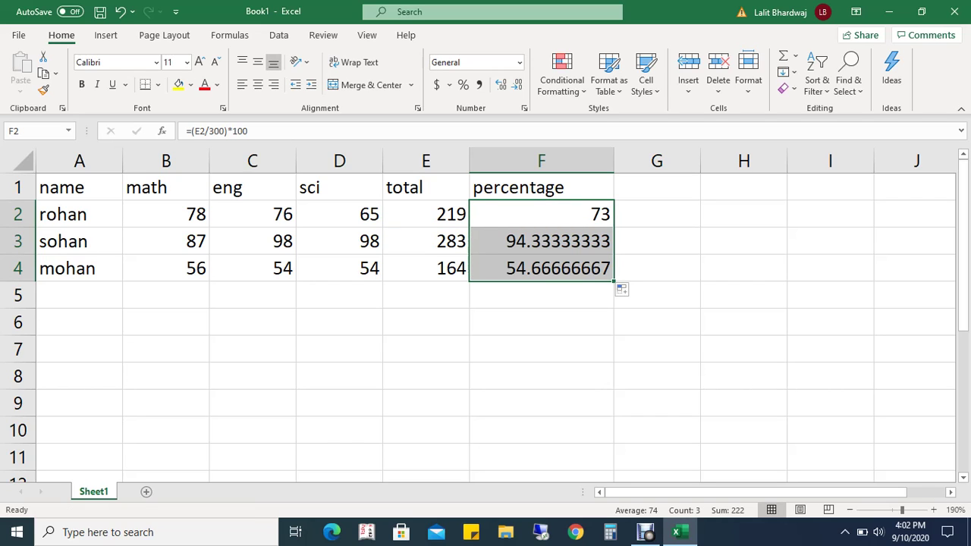
left_click(657, 322)
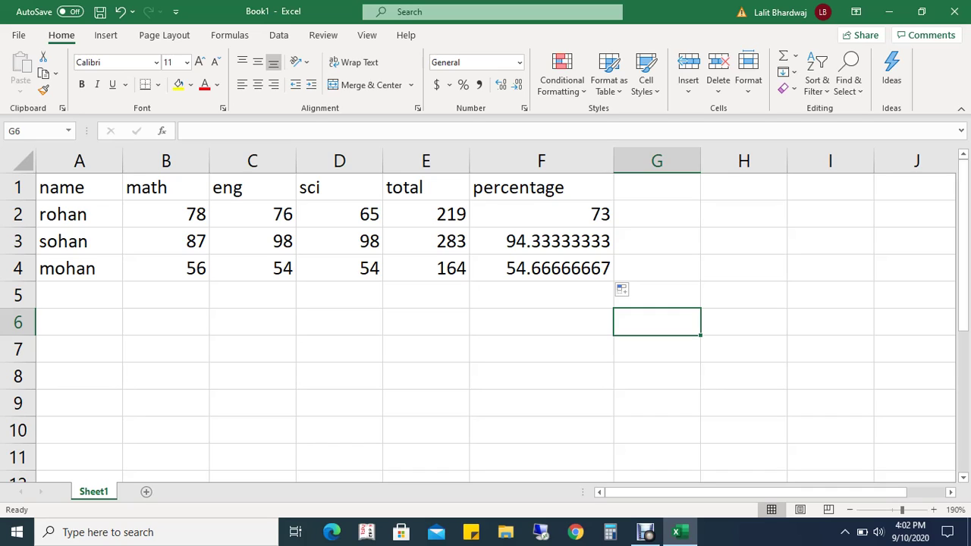
- Replace the first student's percentage formula in F2 with the AVERAGE function name, =average
left_click(540, 214)
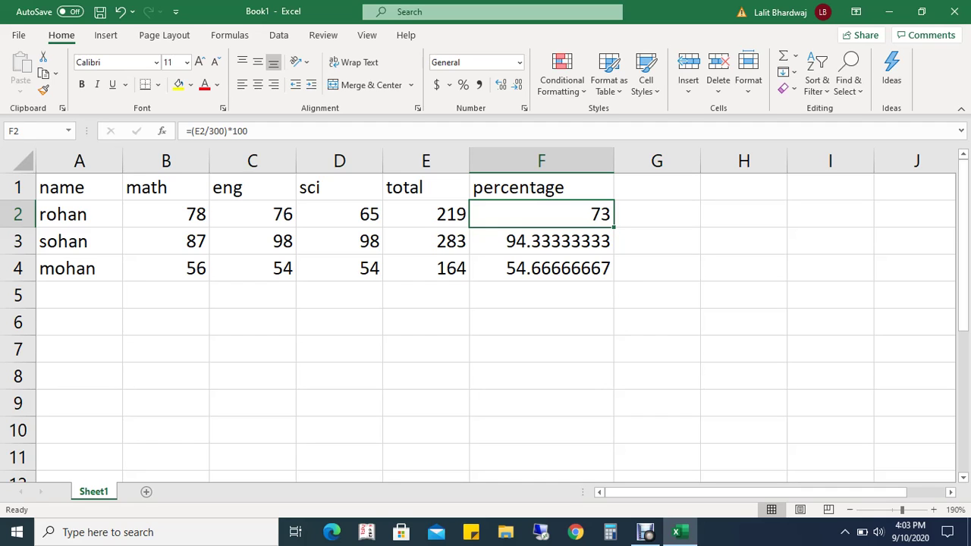
type("=avwe")
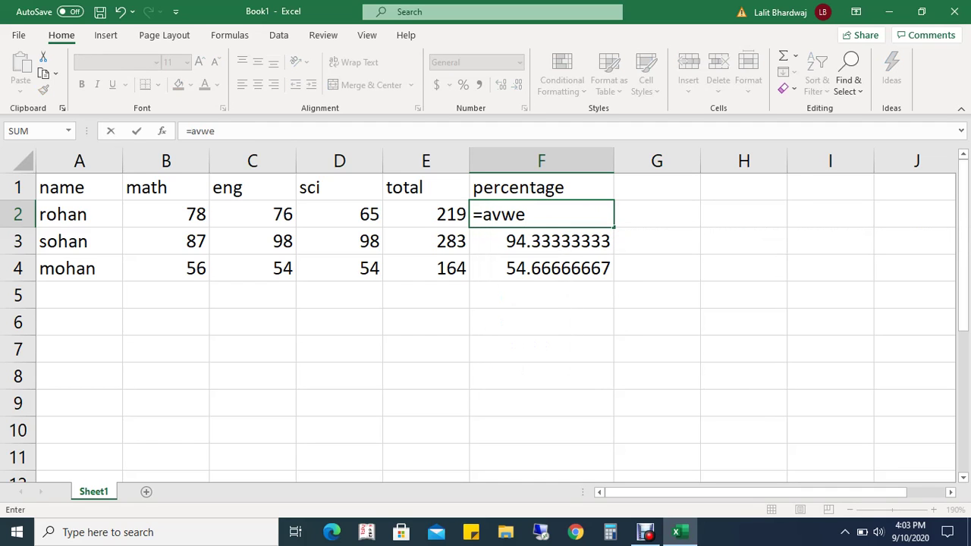
type("r")
key("BackSpace")
key("BackSpace")
key("BackSpace")
type("erage")
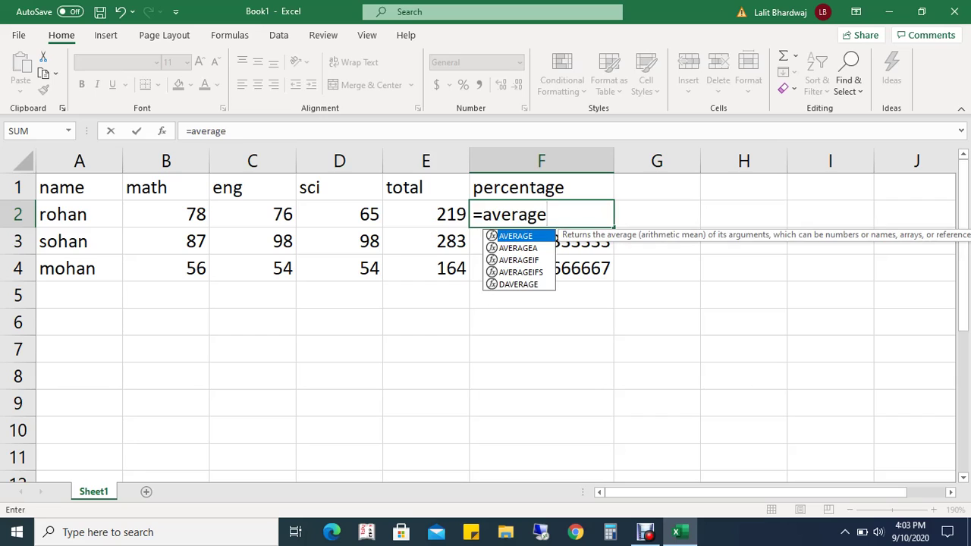
key("Left")
key("Left")
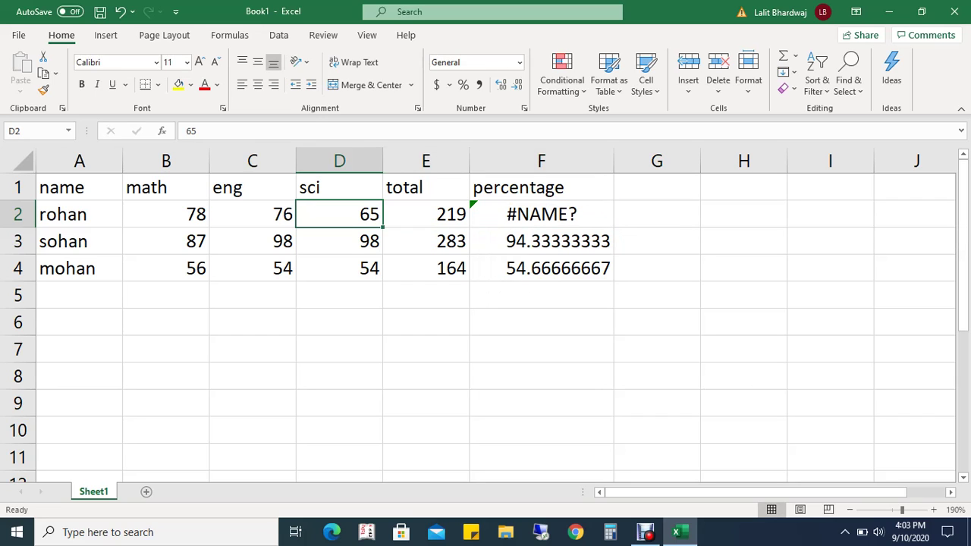
key("Right")
key("Right")
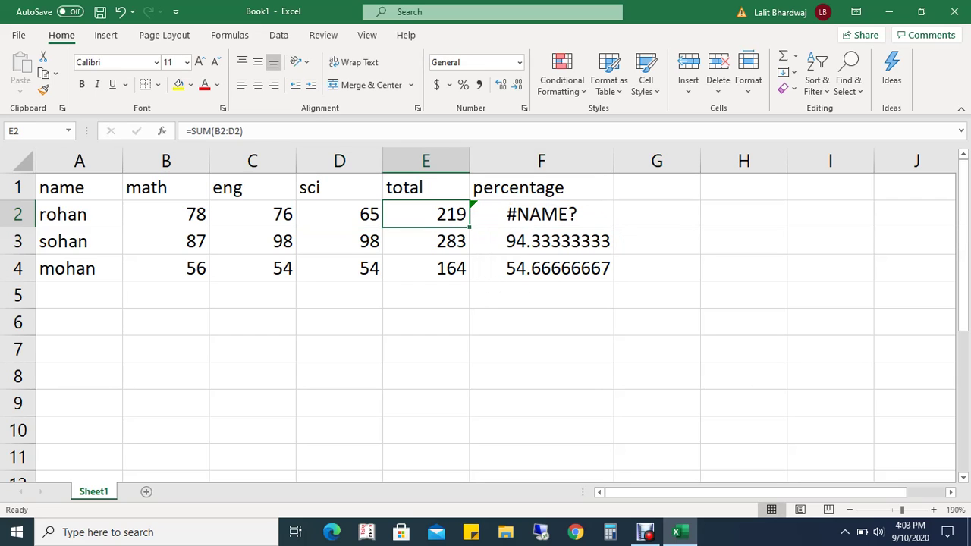
- Complete the F2 formula as =AVERAGE(B2:D2) so it covers the first student's three subject marks
key("F2")
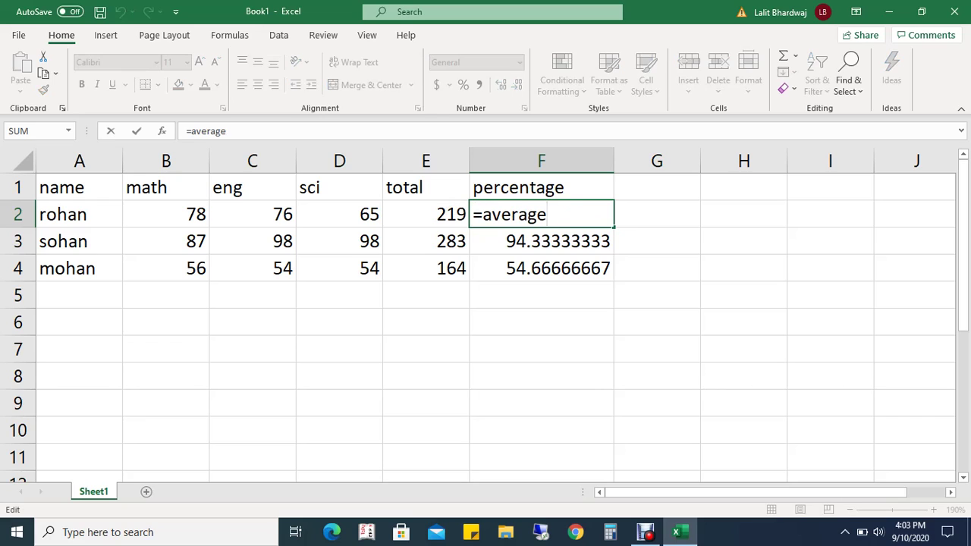
type("(")
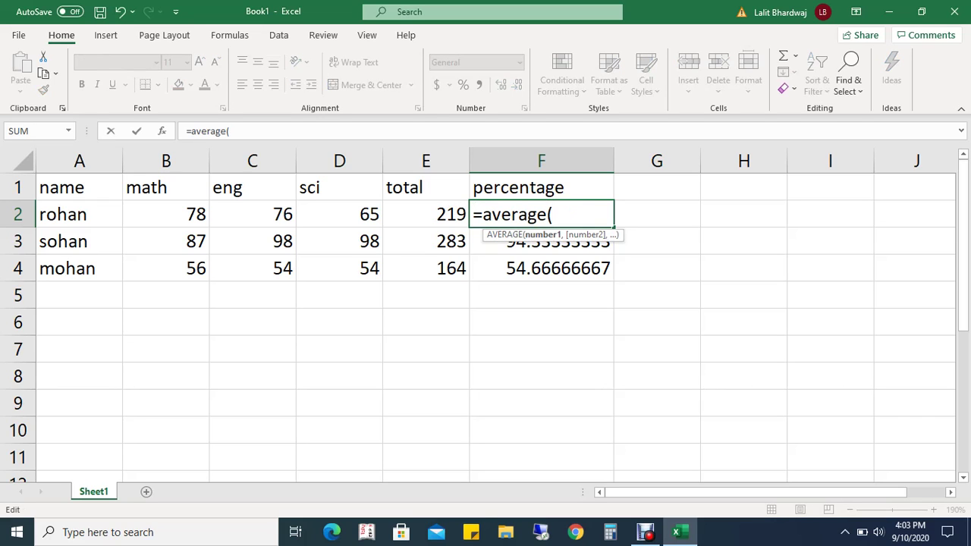
key("Left")
key("Left")
key("Left")
key("Return")
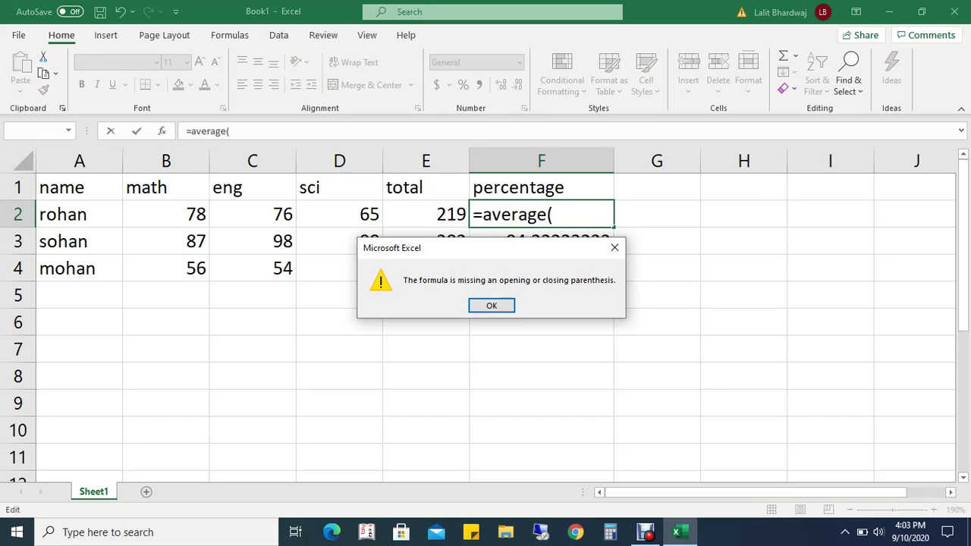
key("Return")
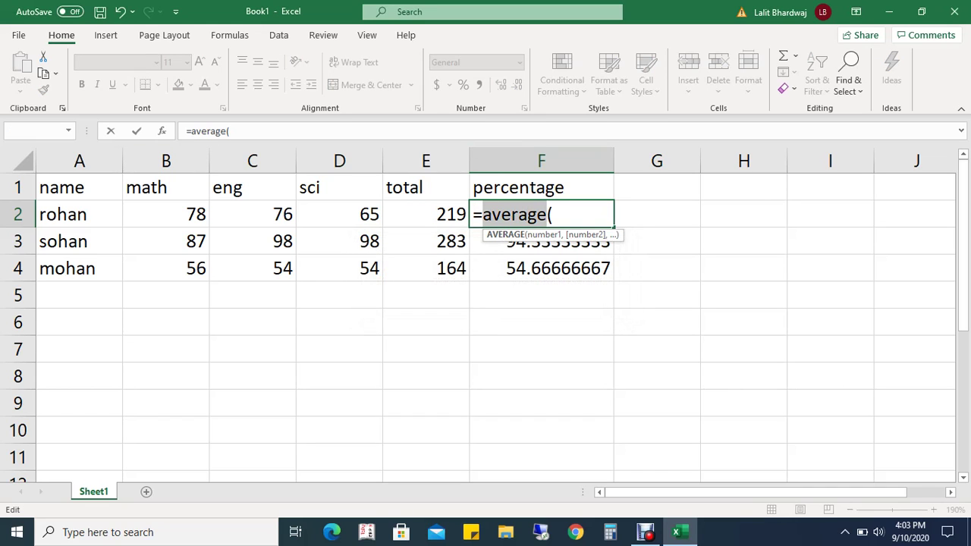
key("End")
left_click_drag(166, 216, 364, 220)
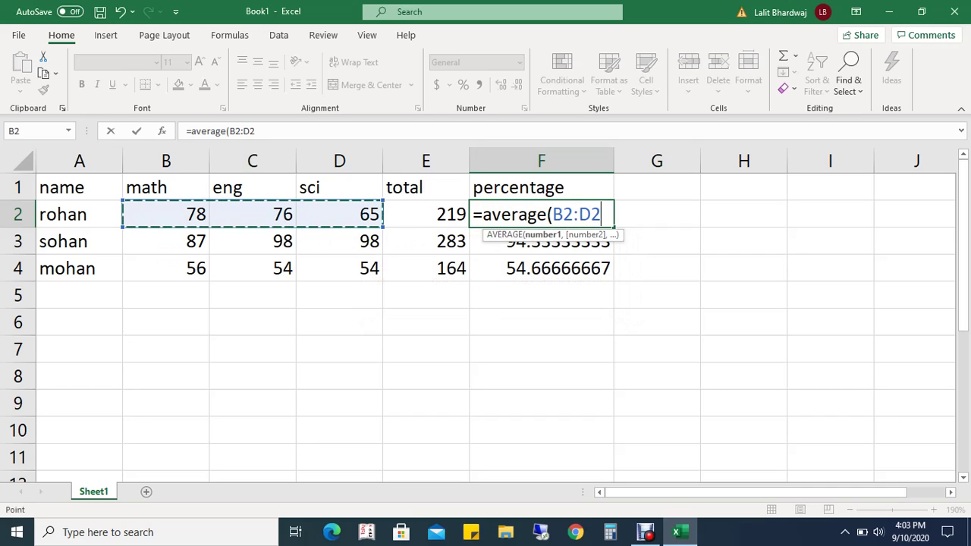
key("Return")
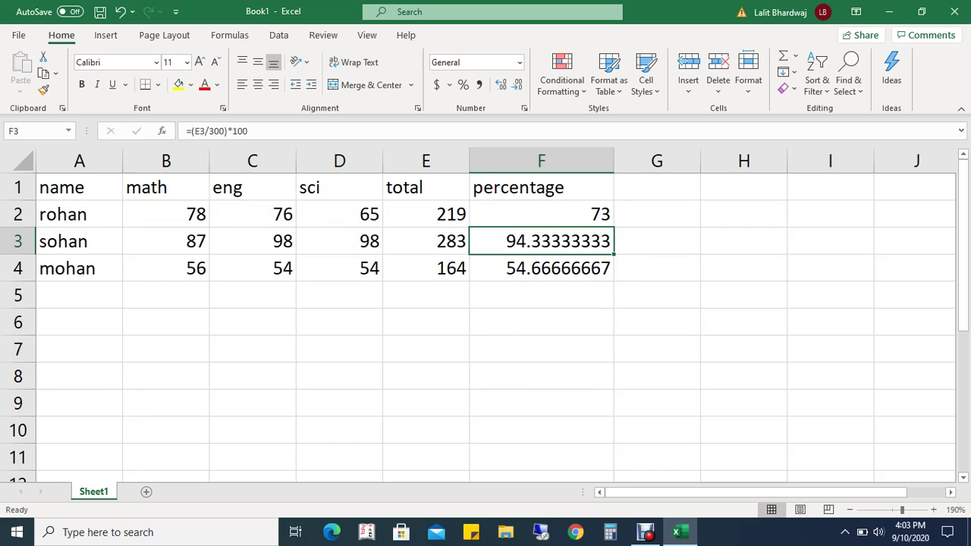
- Compare the formulas in F2 and F3, and copy the AVERAGE formula from F2 down through F4
left_click(657, 295)
left_click(540, 214)
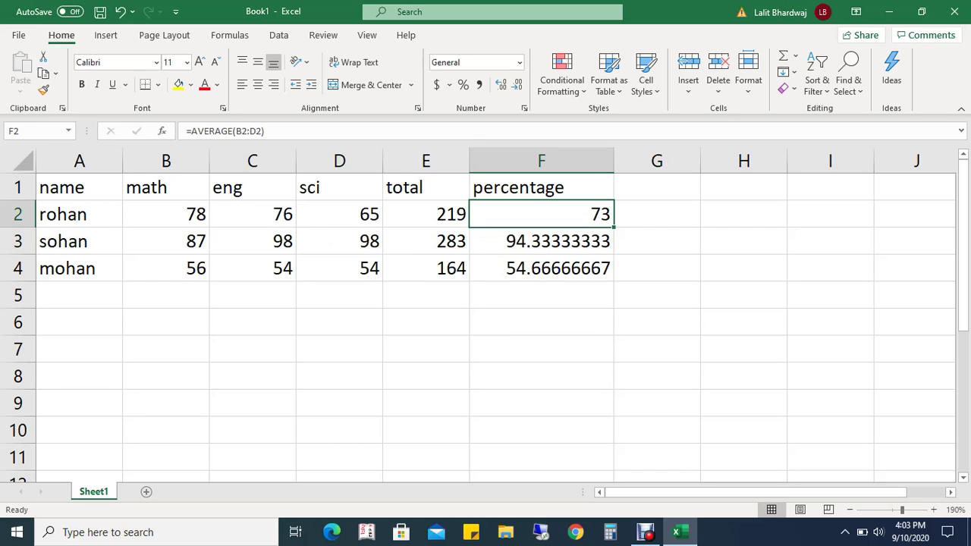
left_click(541, 241)
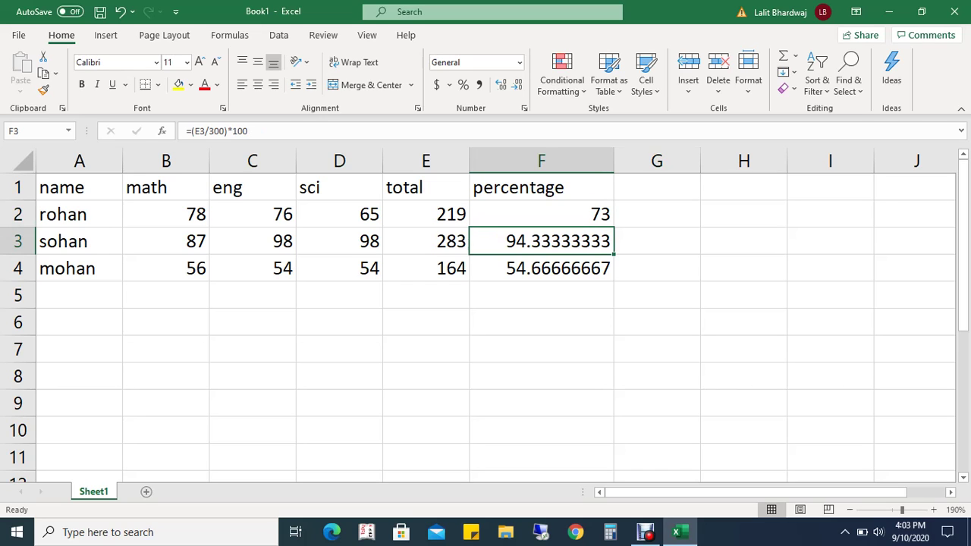
key("F2")
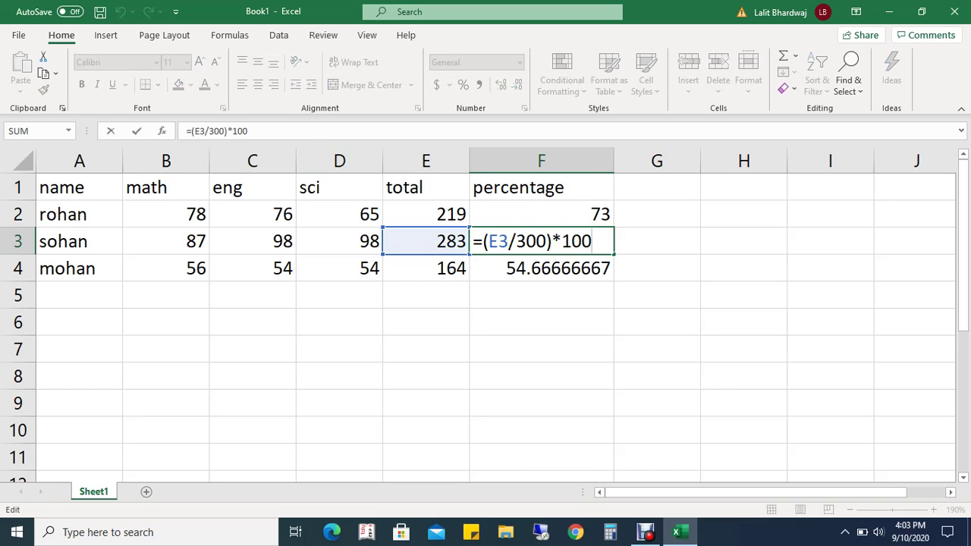
key("Escape")
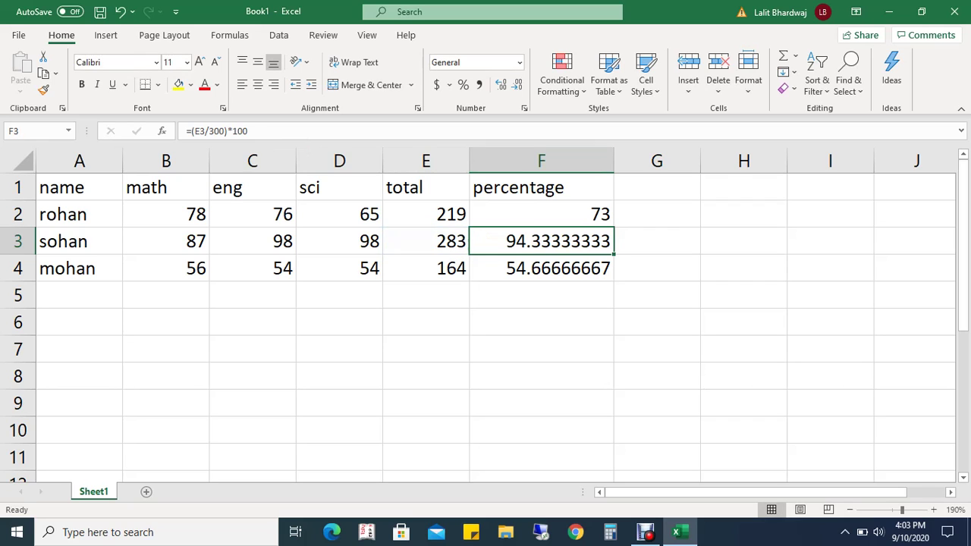
key("Up")
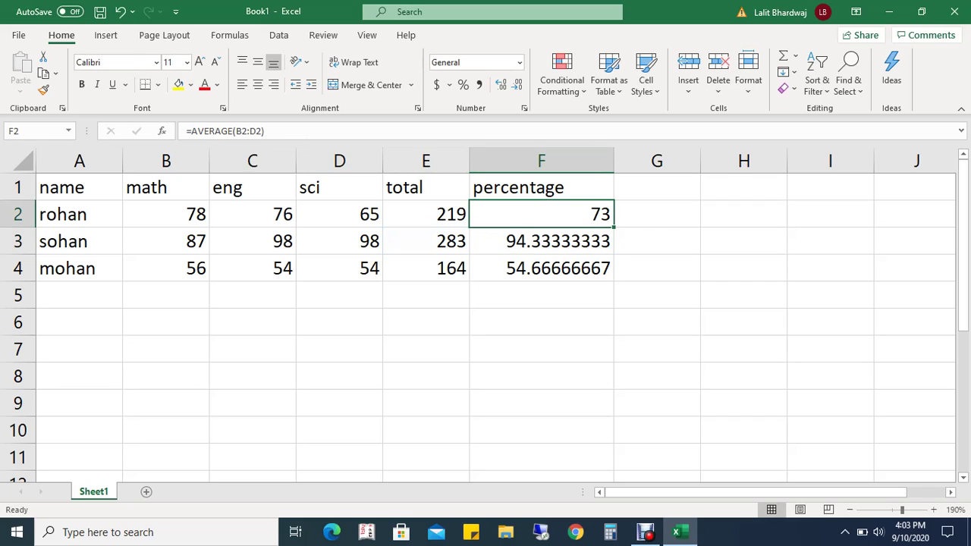
left_click_drag(614, 227, 600, 275)
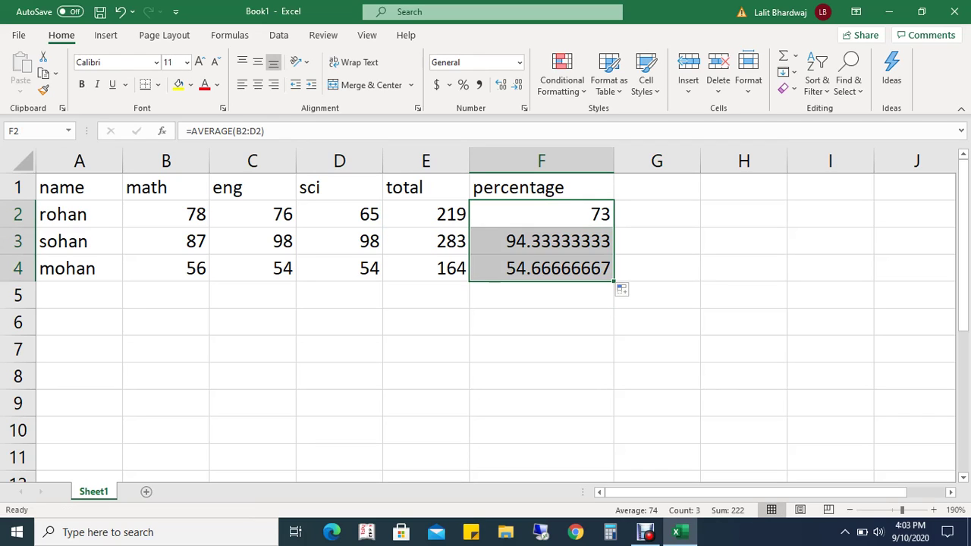
left_click(540, 348)
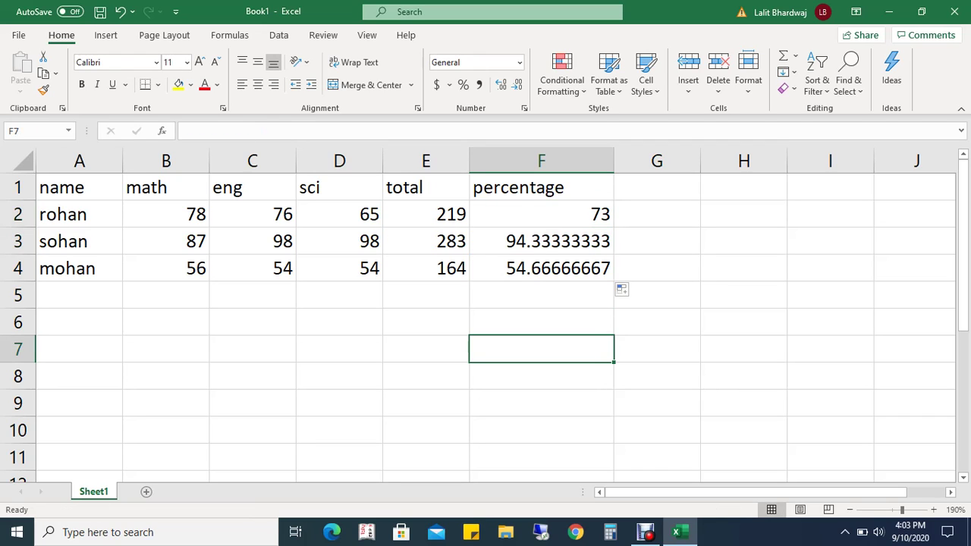
left_click(657, 241)
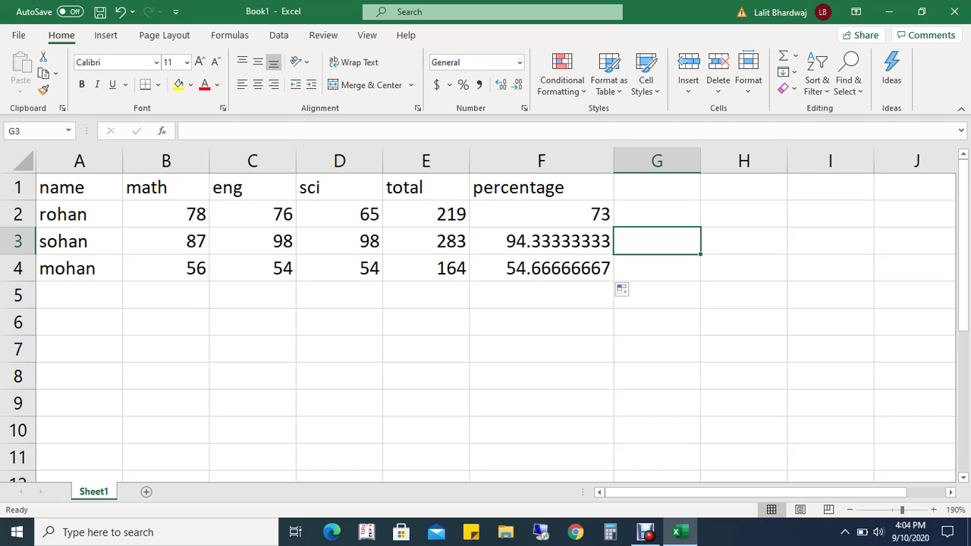
- Undo the AVERAGE entries and the percentage fills, back to only =(E2/300)*100 in F2
key("ctrl+z")
key("ctrl+z")
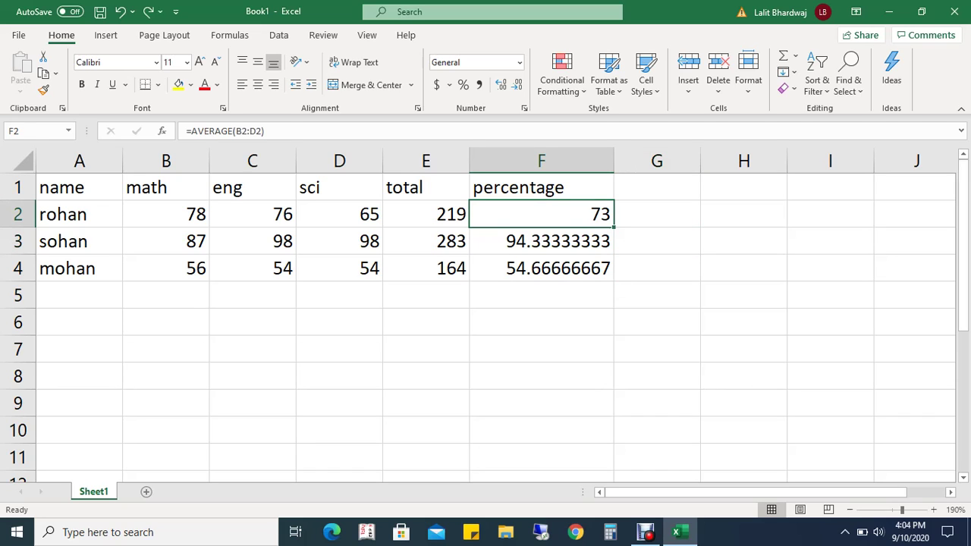
key("ctrl+z")
key("ctrl+z")
key("F2")
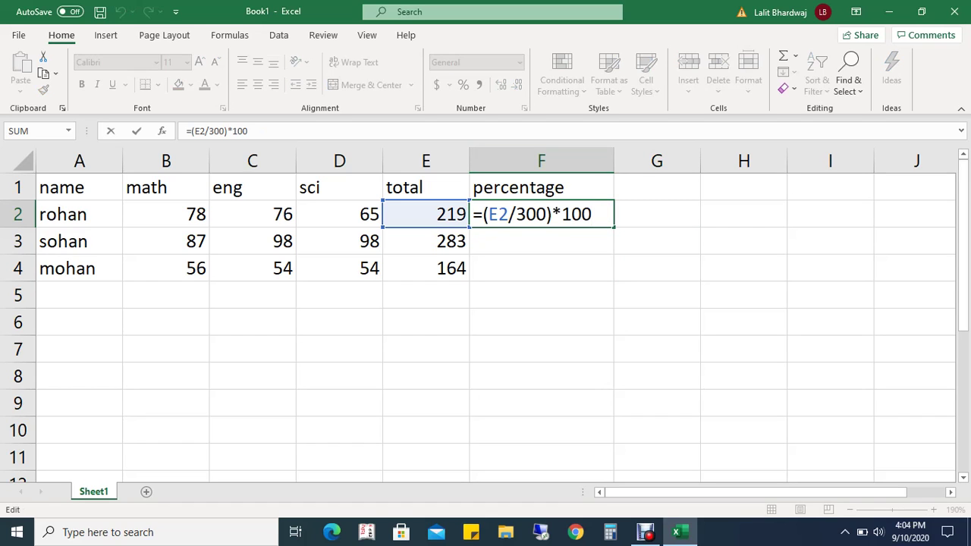
key("Escape")
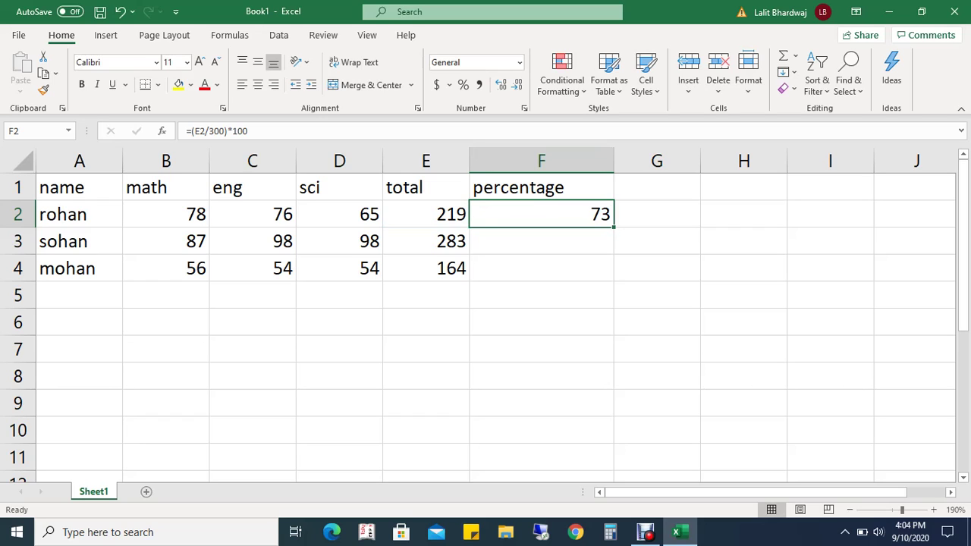
- Review the =(E2/300)*100 formula in F2 and fill it down through F4 for the remaining students
key("F2")
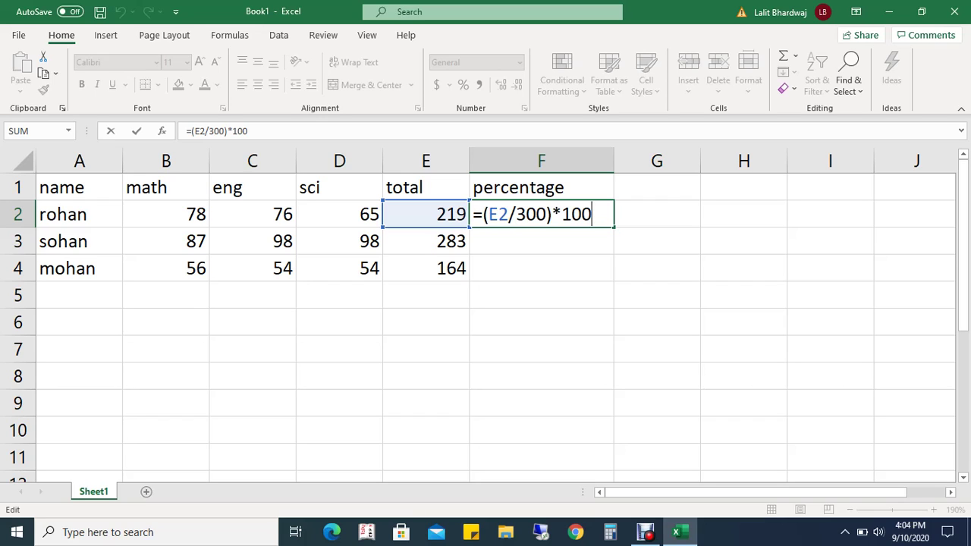
key("ctrl+Return")
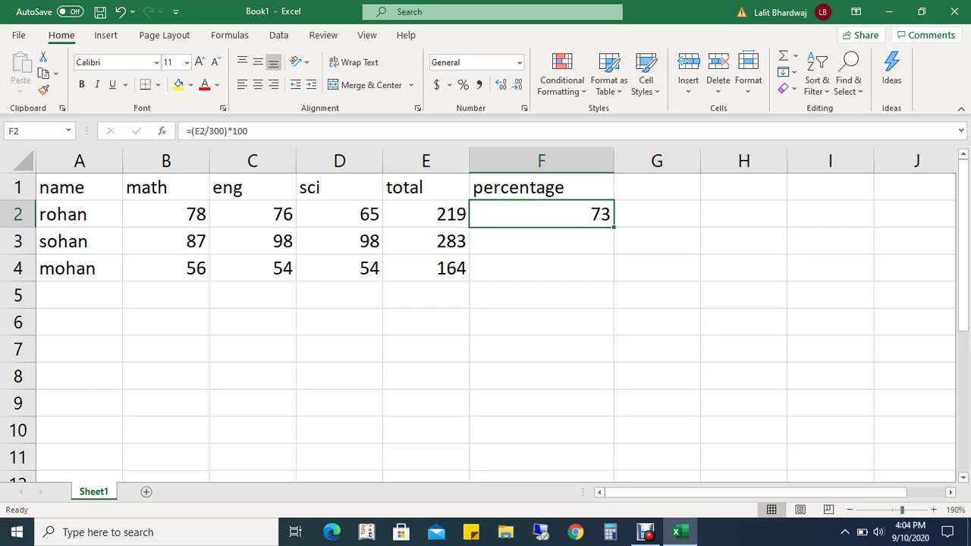
double_click(614, 227)
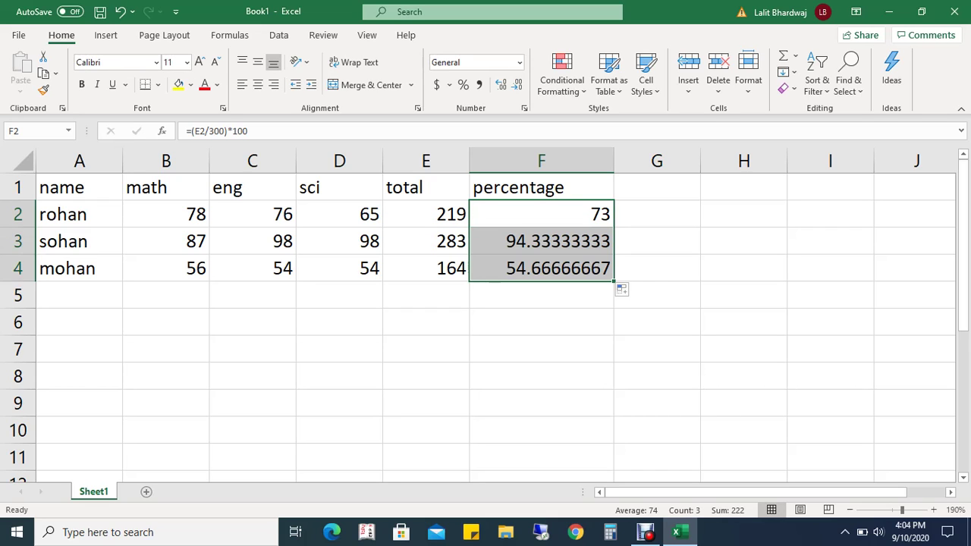
left_click(541, 348)
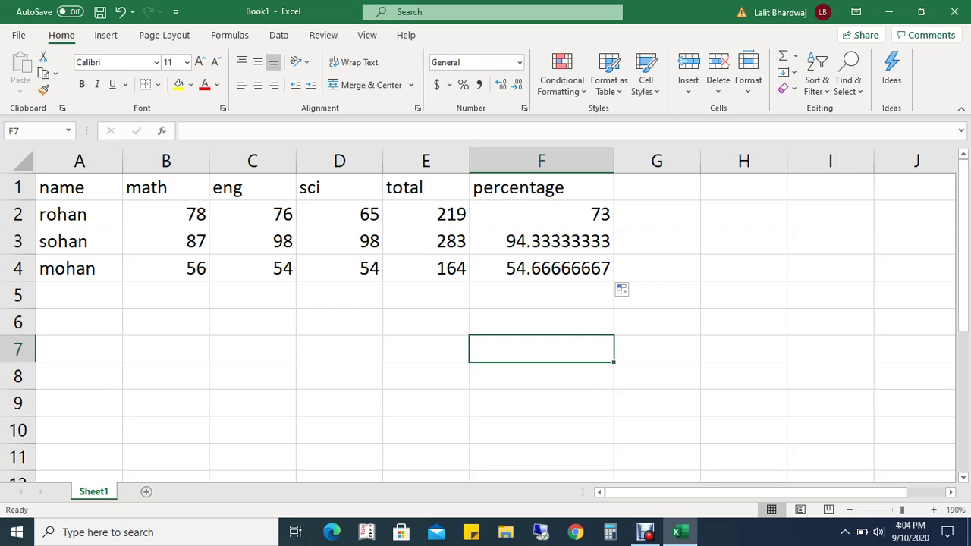
left_click(426, 321)
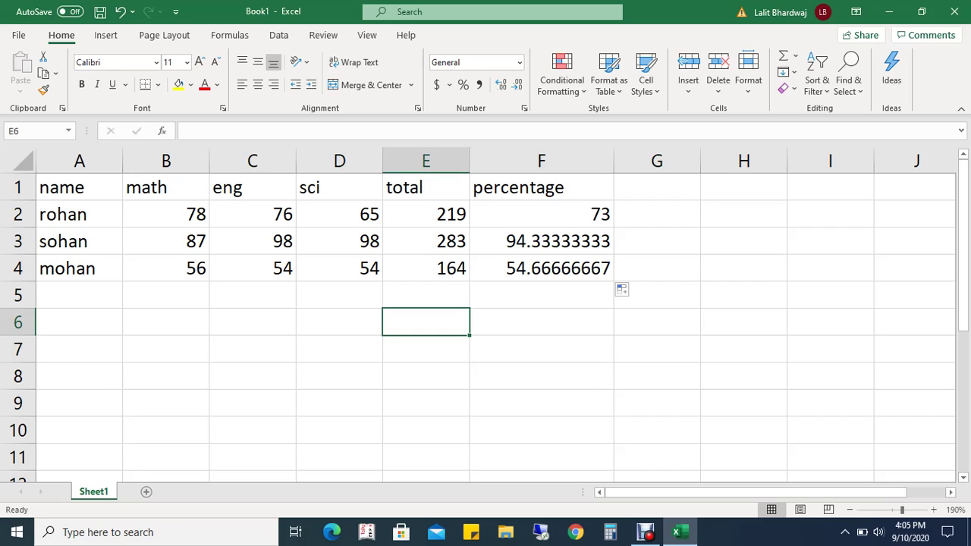